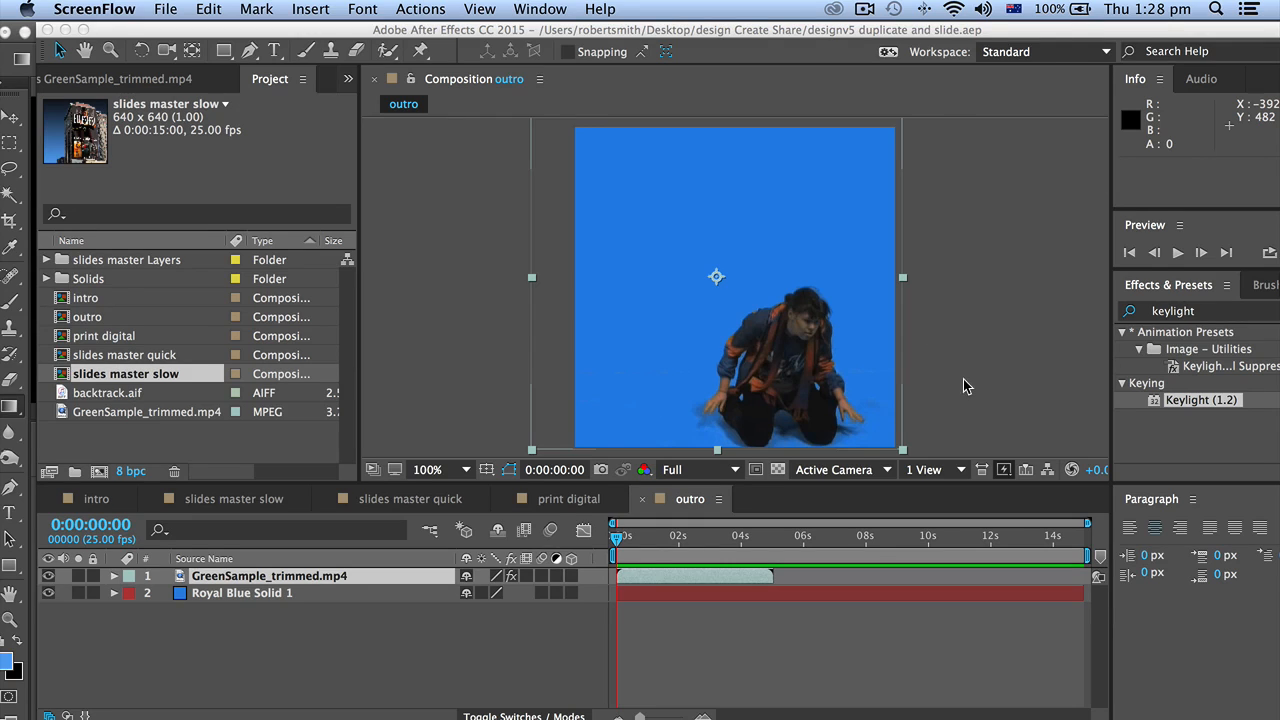
click(62, 314)
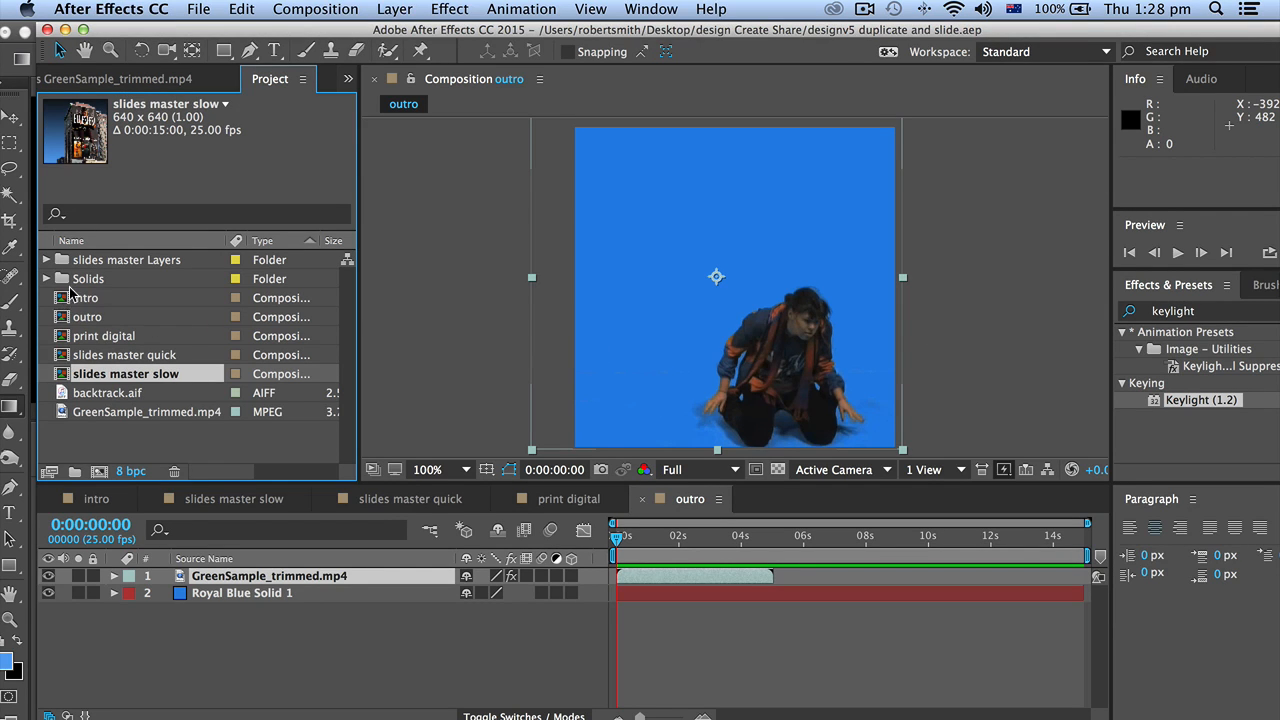
click(66, 298)
click(64, 317)
click(62, 337)
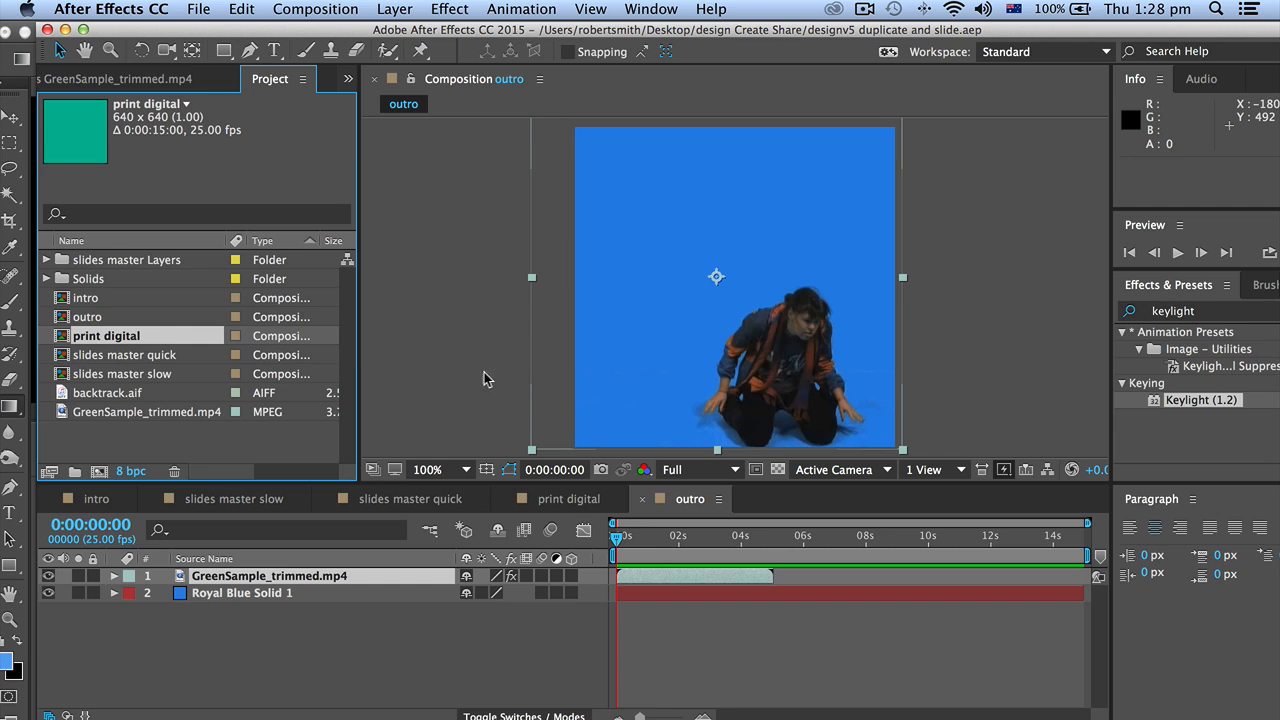
Open the intro composition, end its work area at 0:00:03:10 and trim the composition to that work area
double_click(63, 300)
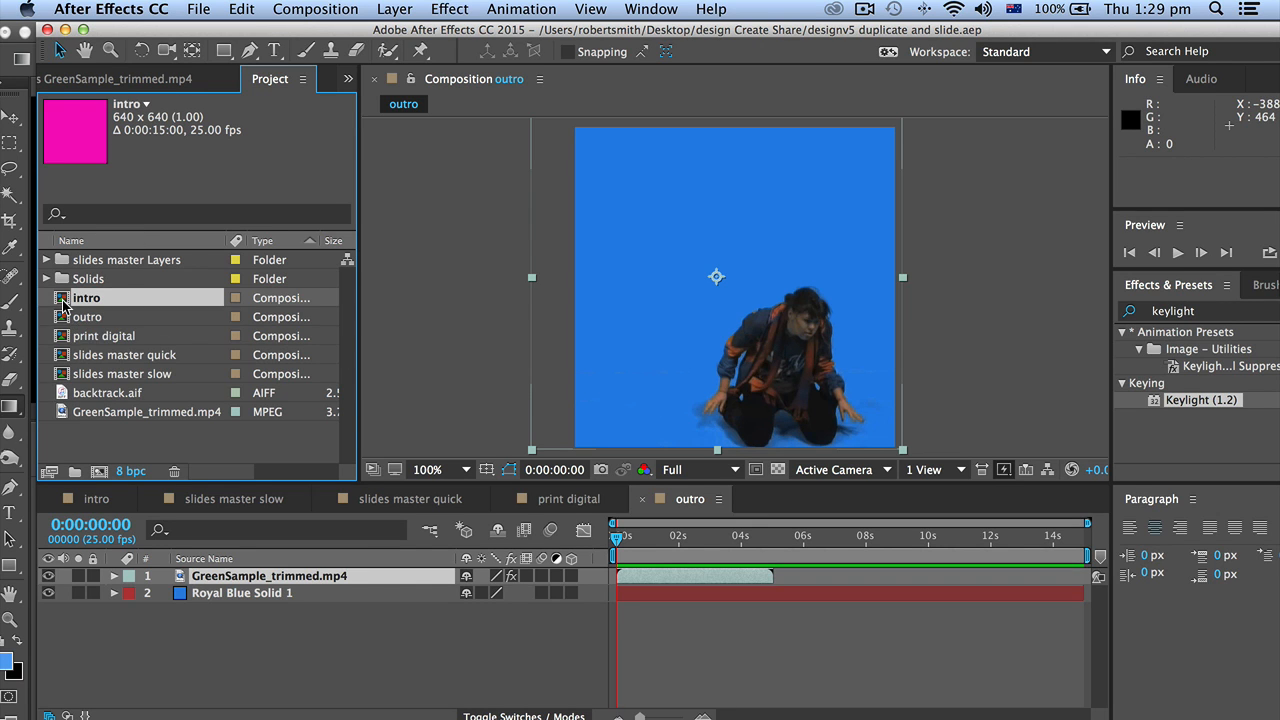
drag(615, 537, 718, 548)
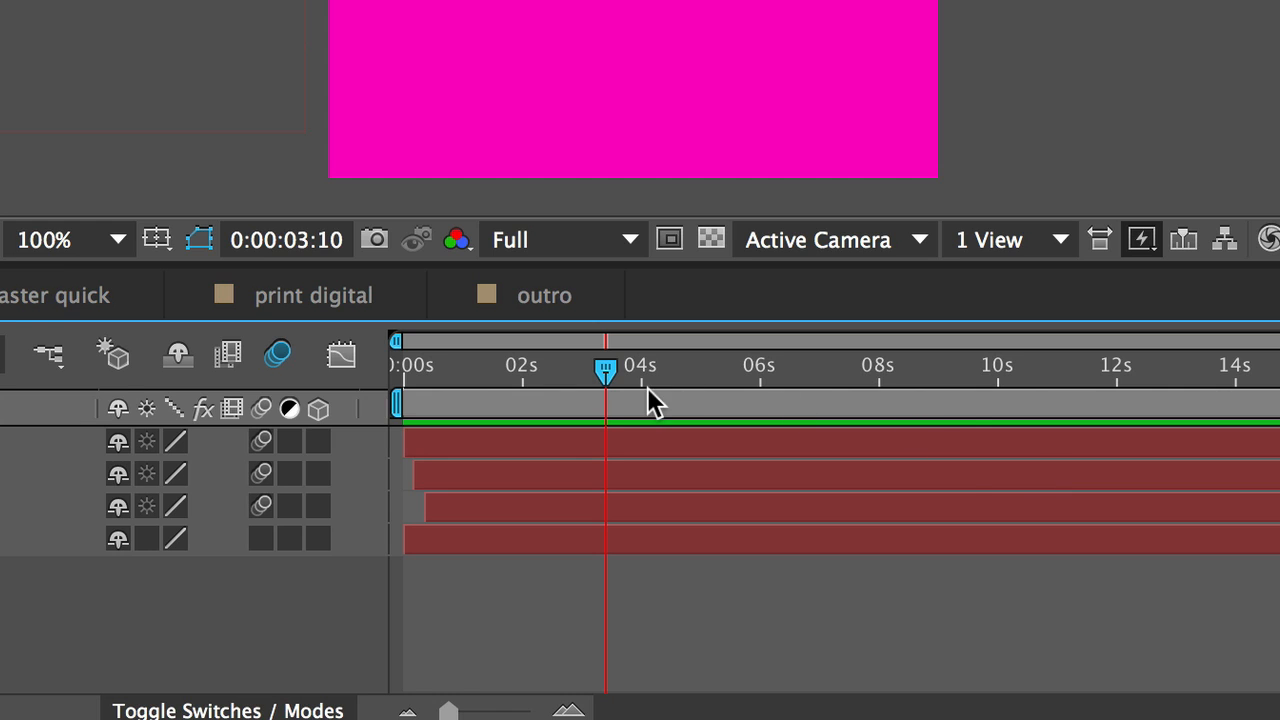
key(n)
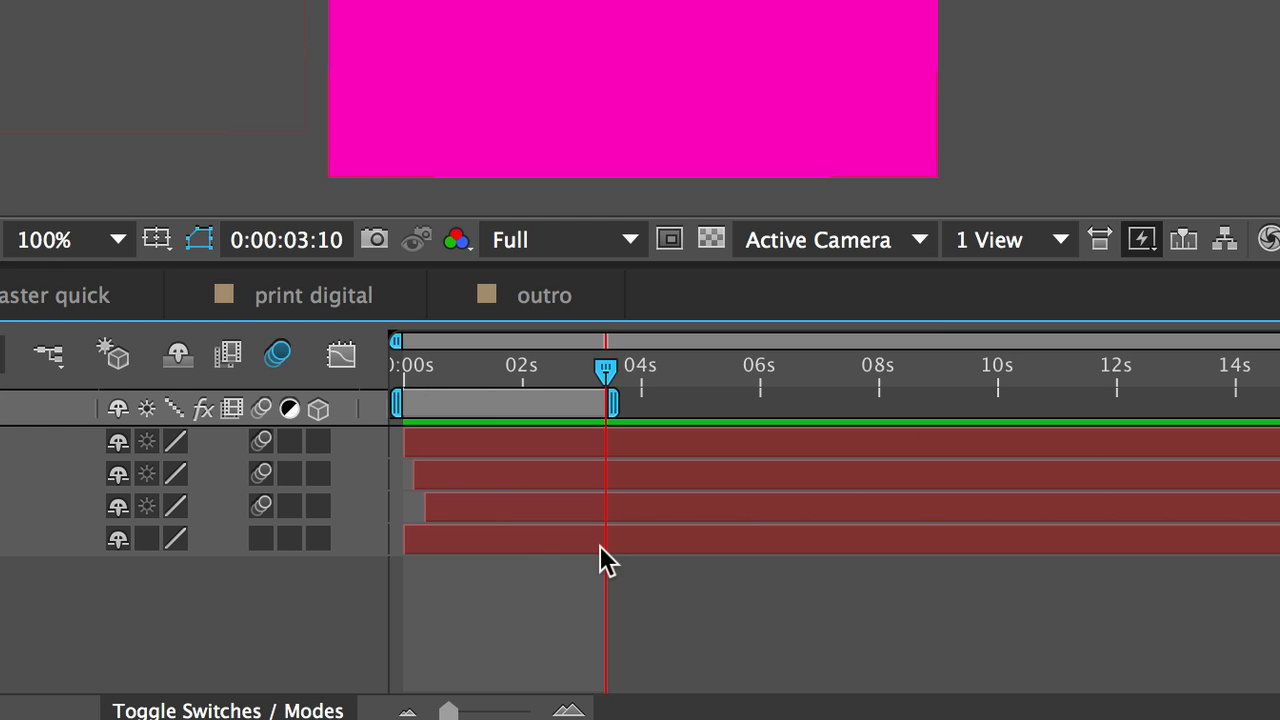
right_click(512, 400)
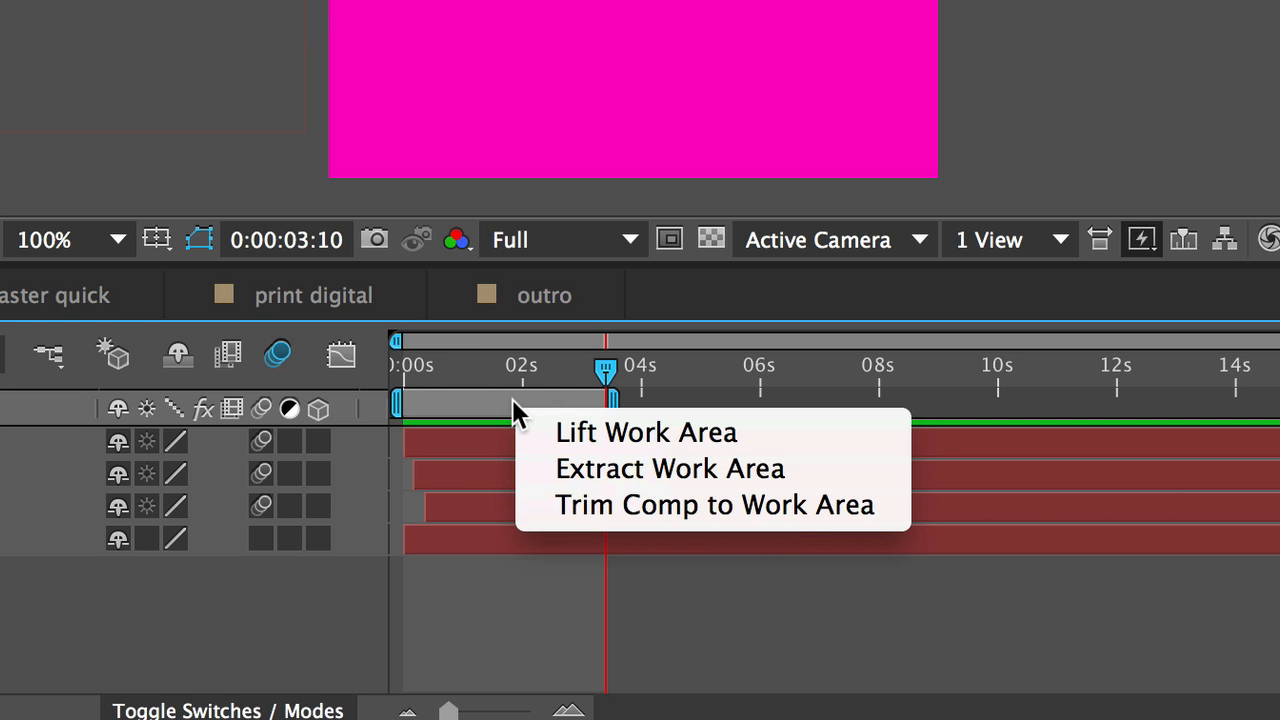
click(590, 505)
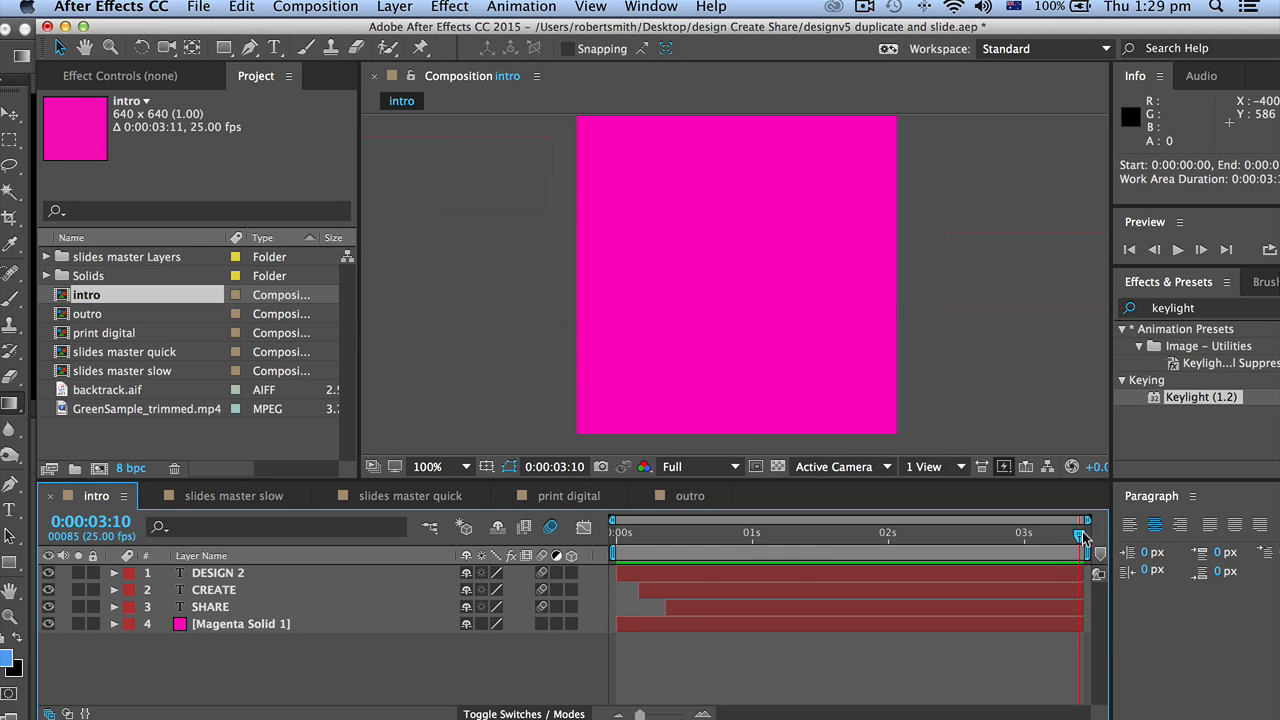
drag(1083, 538, 660, 535)
drag(736, 524, 774, 535)
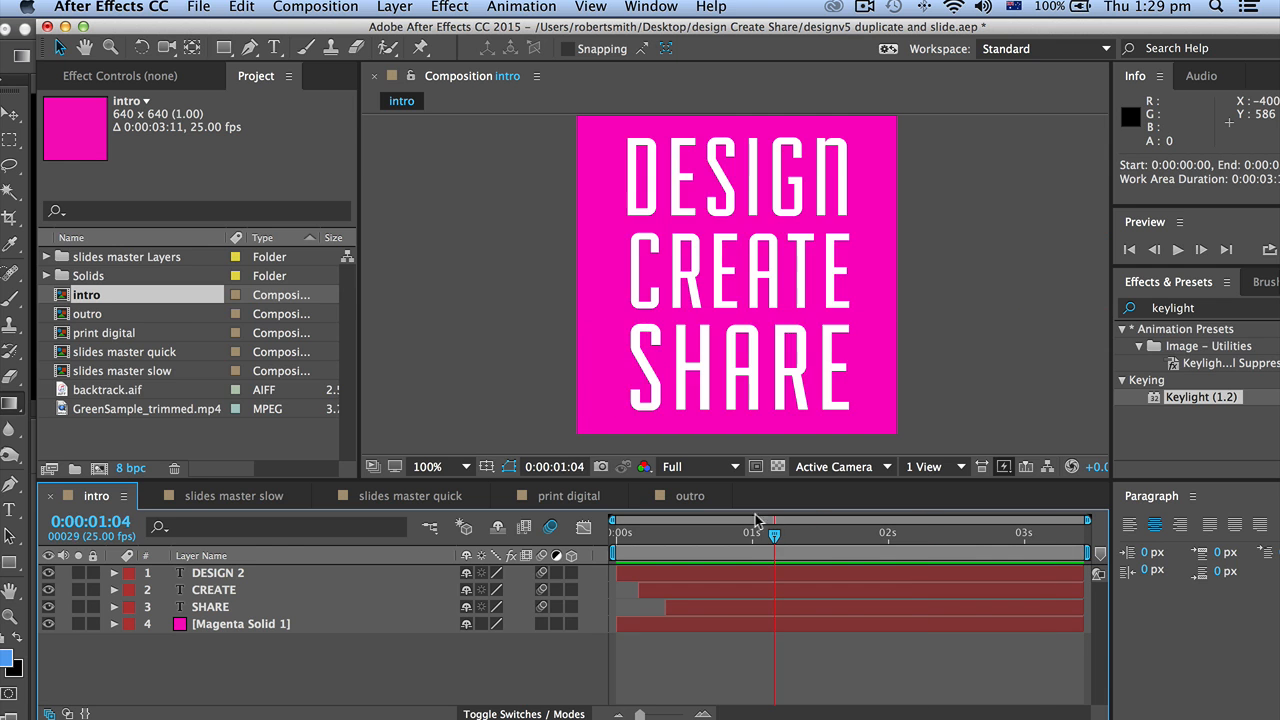
Open the outro composition and create a text layer reading "no" beside the kneeling figure at 0:00:00:00
double_click(62, 316)
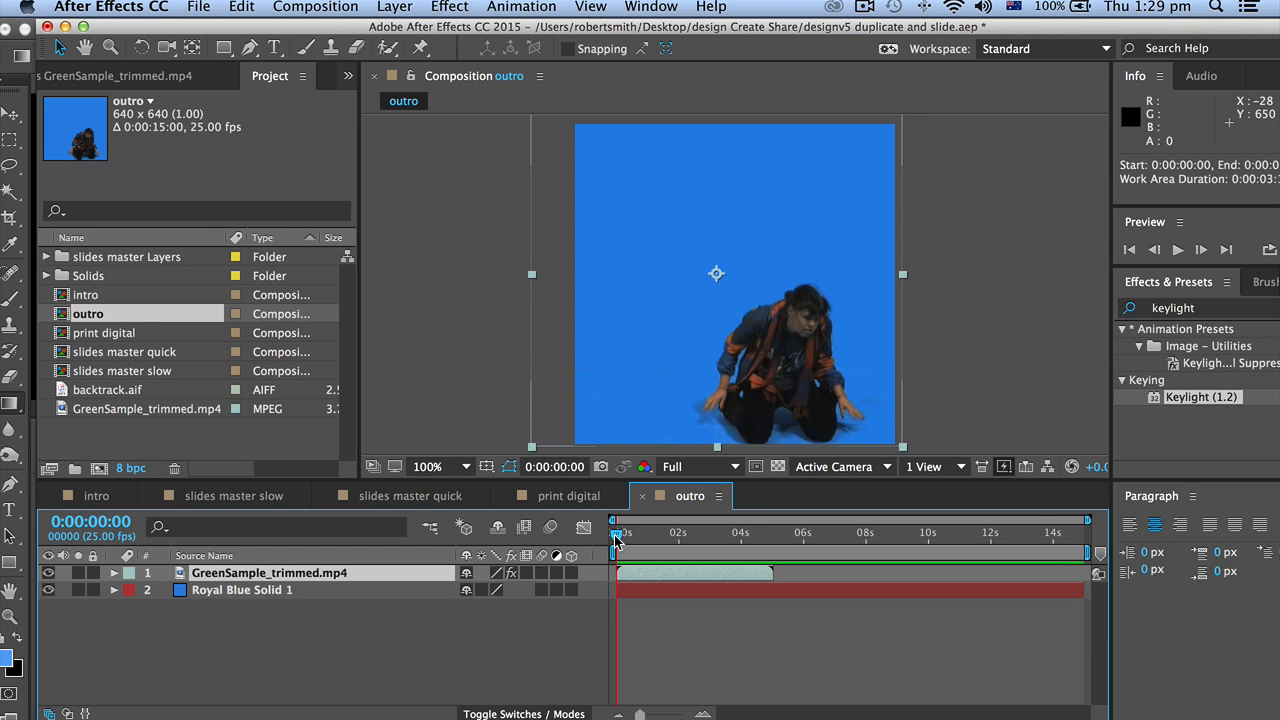
mouse_move(617, 538)
mouse_down()
mouse_move(772, 551)
mouse_move(612, 532)
mouse_up()
click(358, 648)
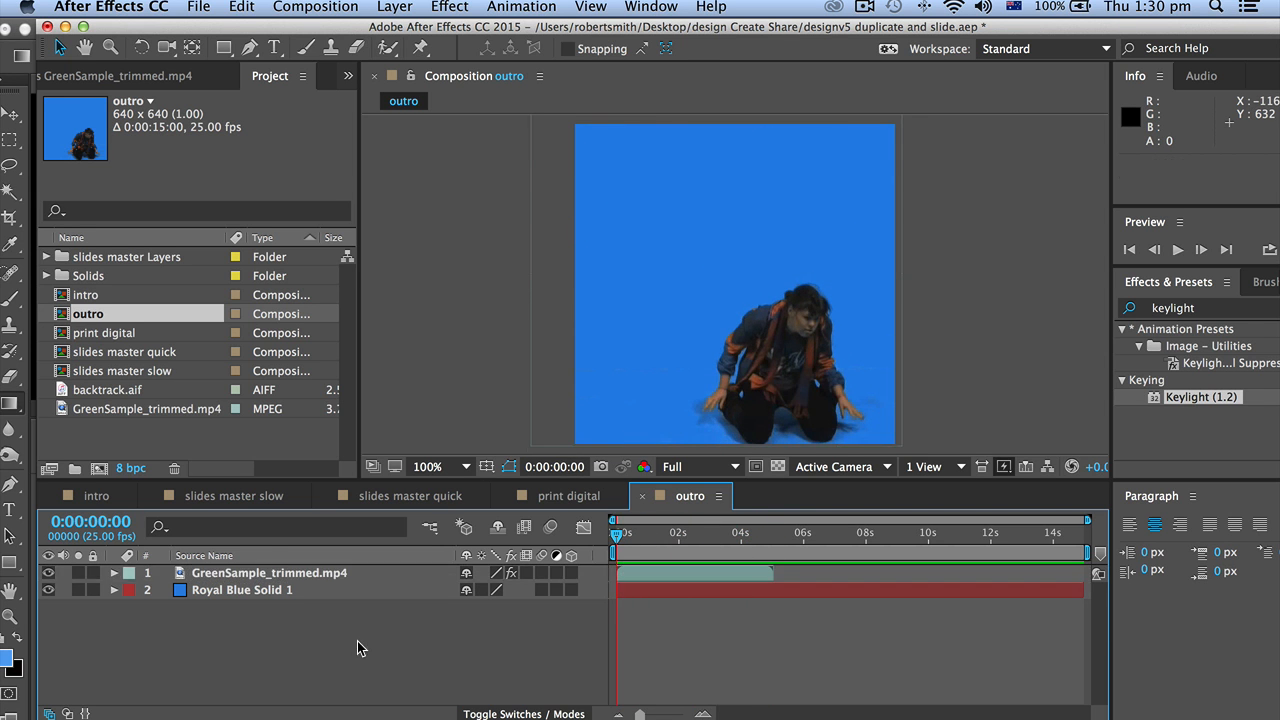
click(274, 47)
click(603, 392)
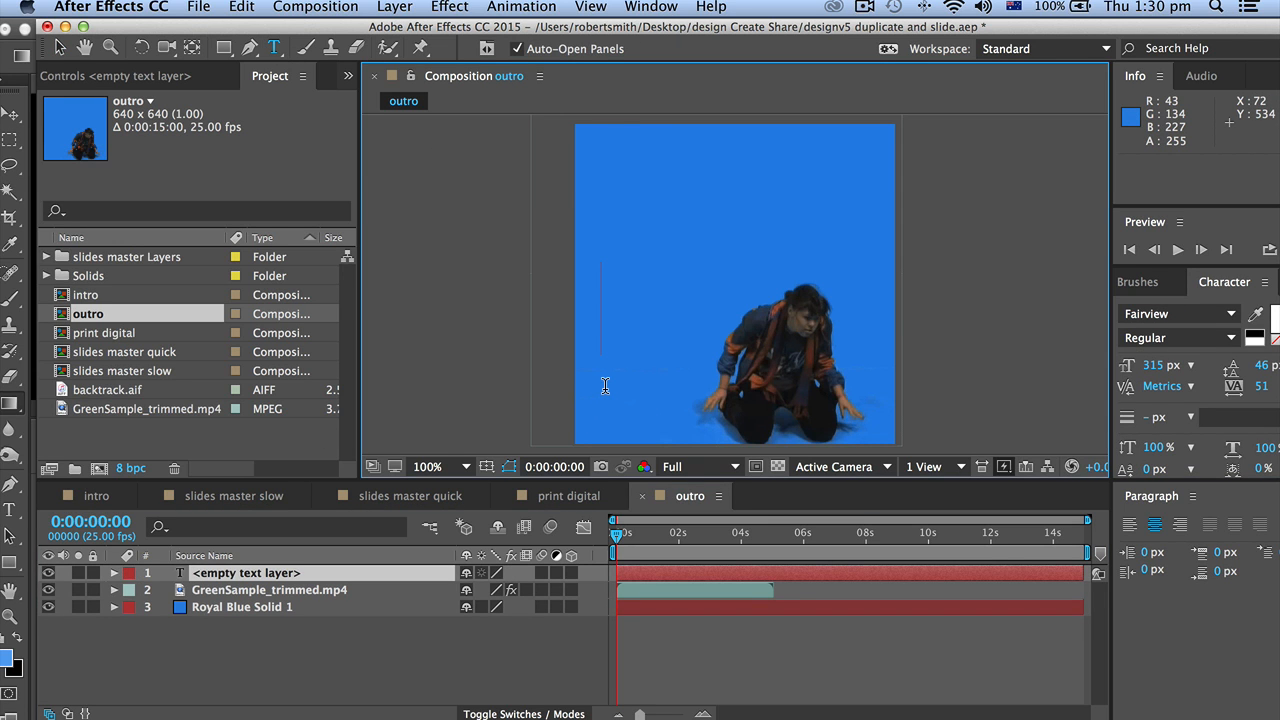
text(n)
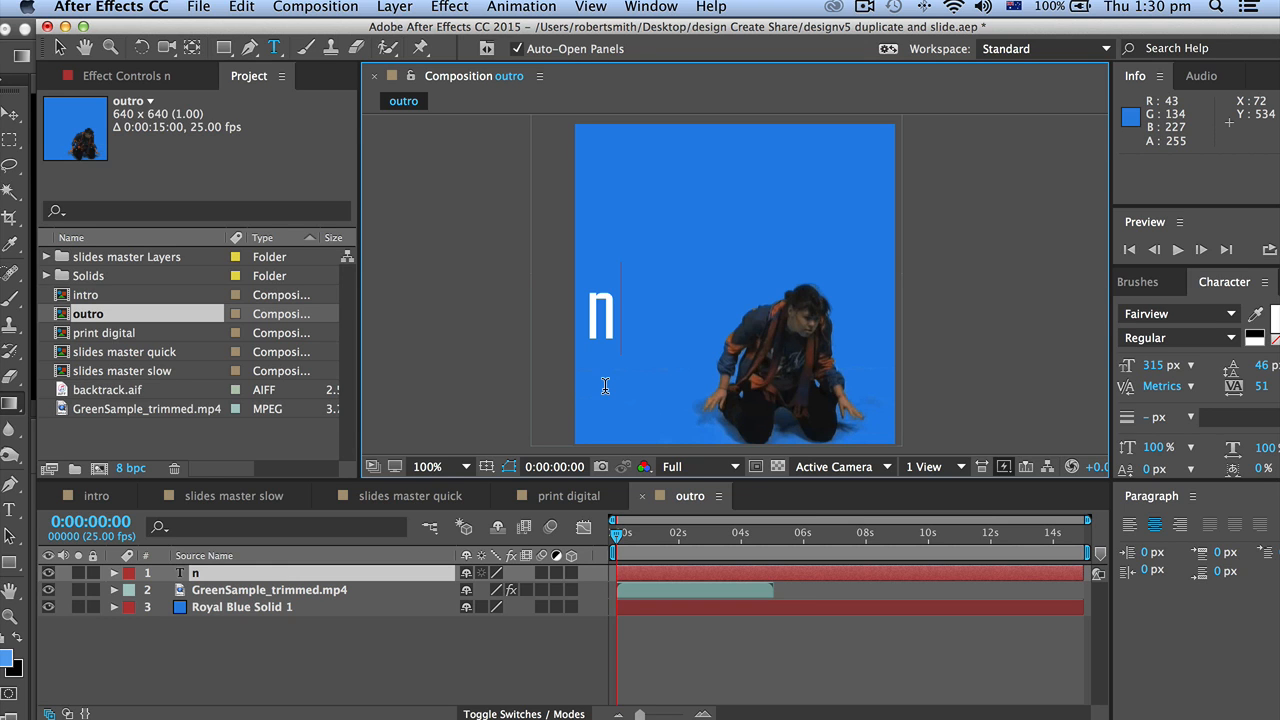
text(o)
Reduce the new text's font size and extend its wording to "noweirdsyuffhere.com"
double_click(614, 319)
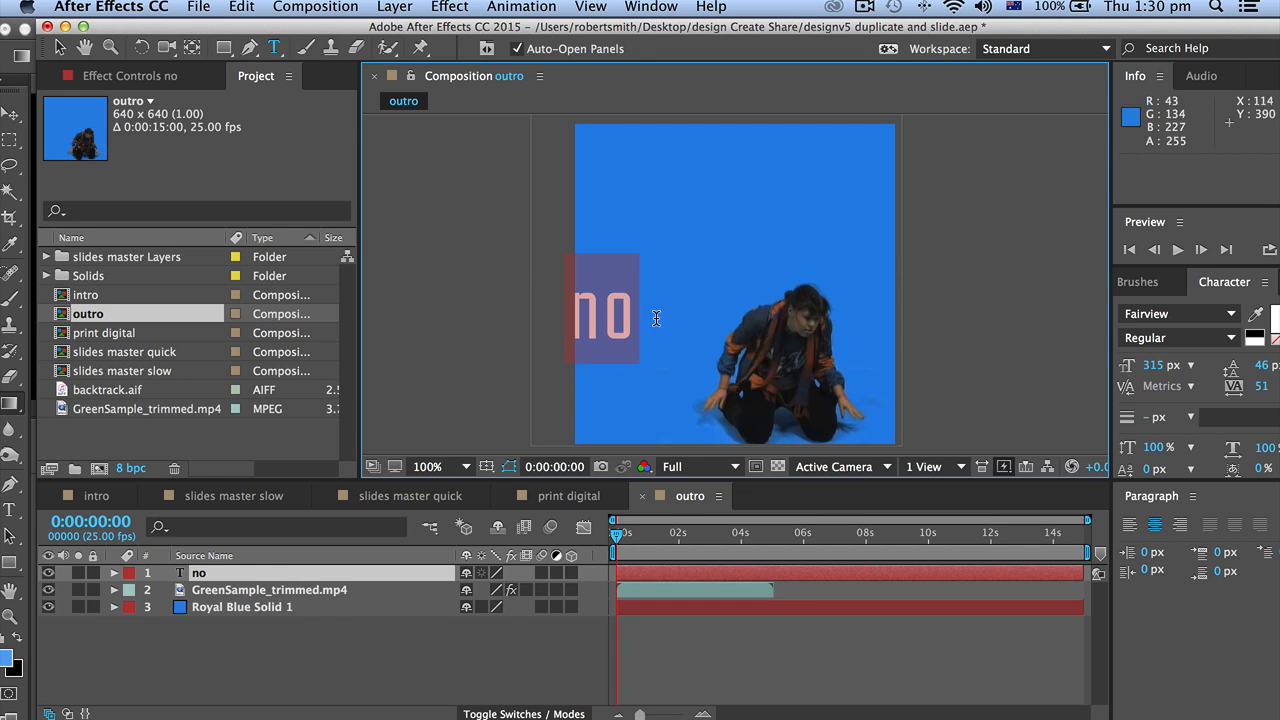
drag(1150, 366, 975, 375)
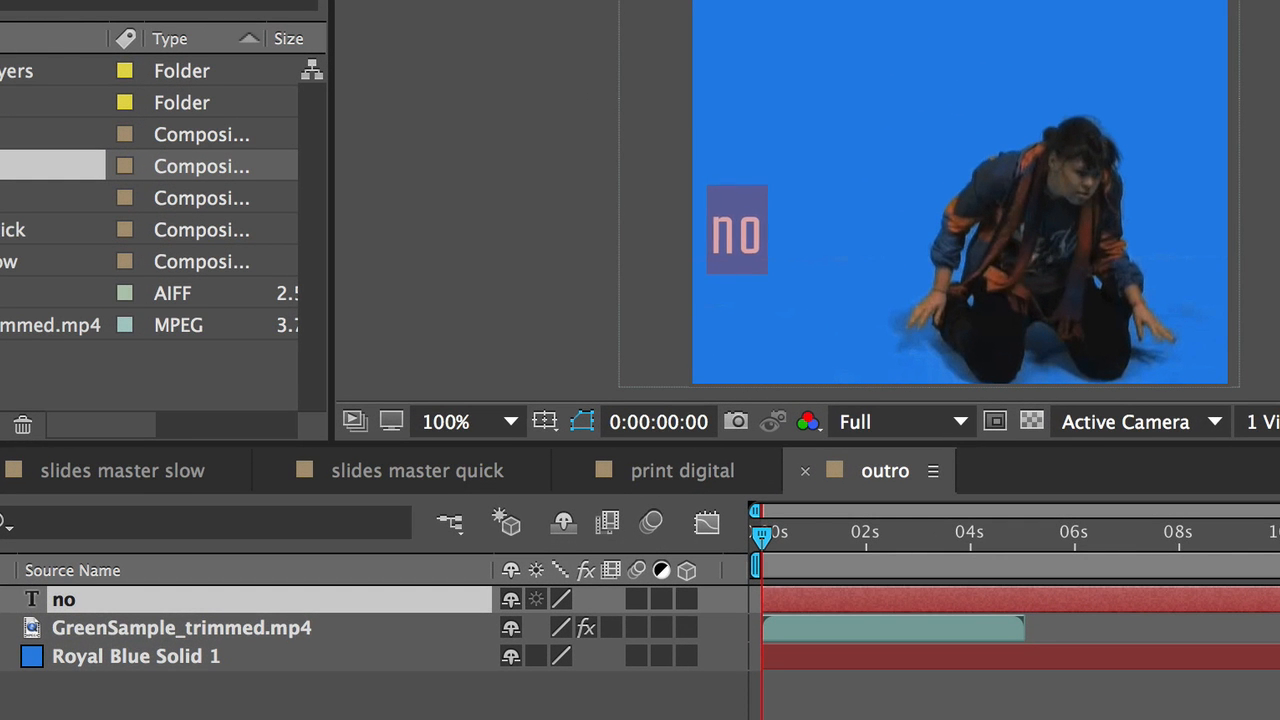
click(750, 234)
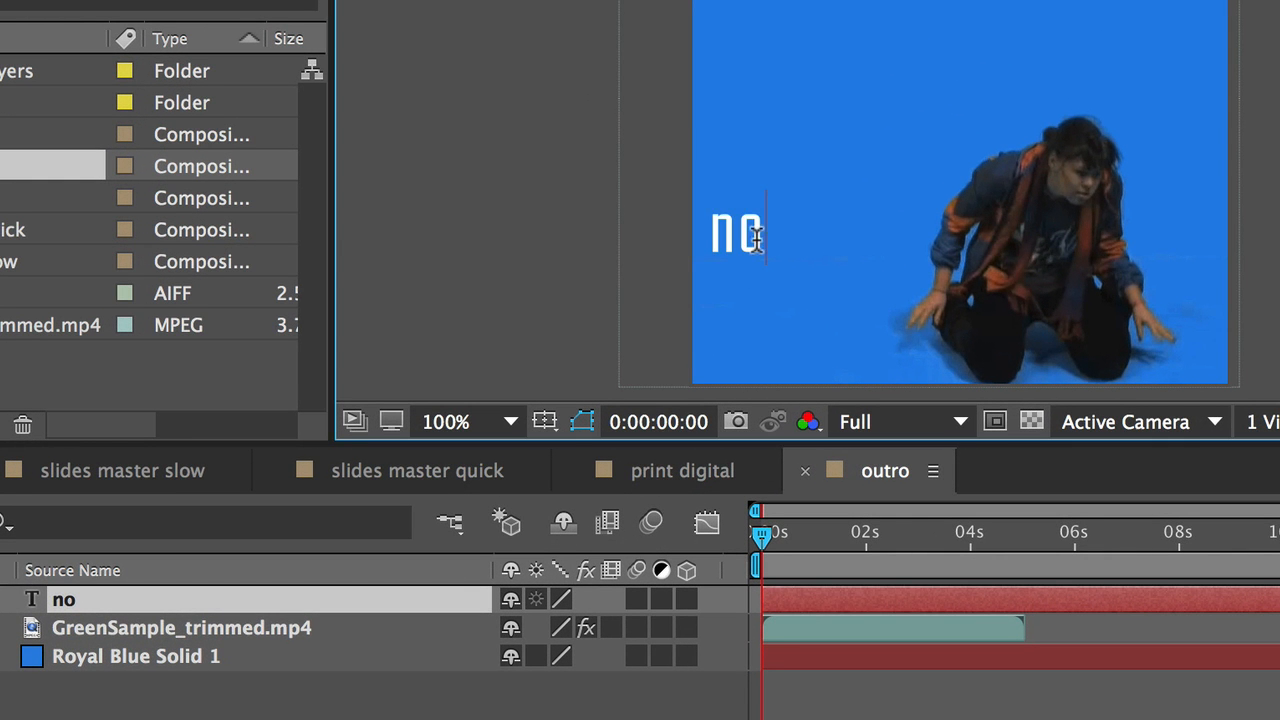
text(weirdsyuff)
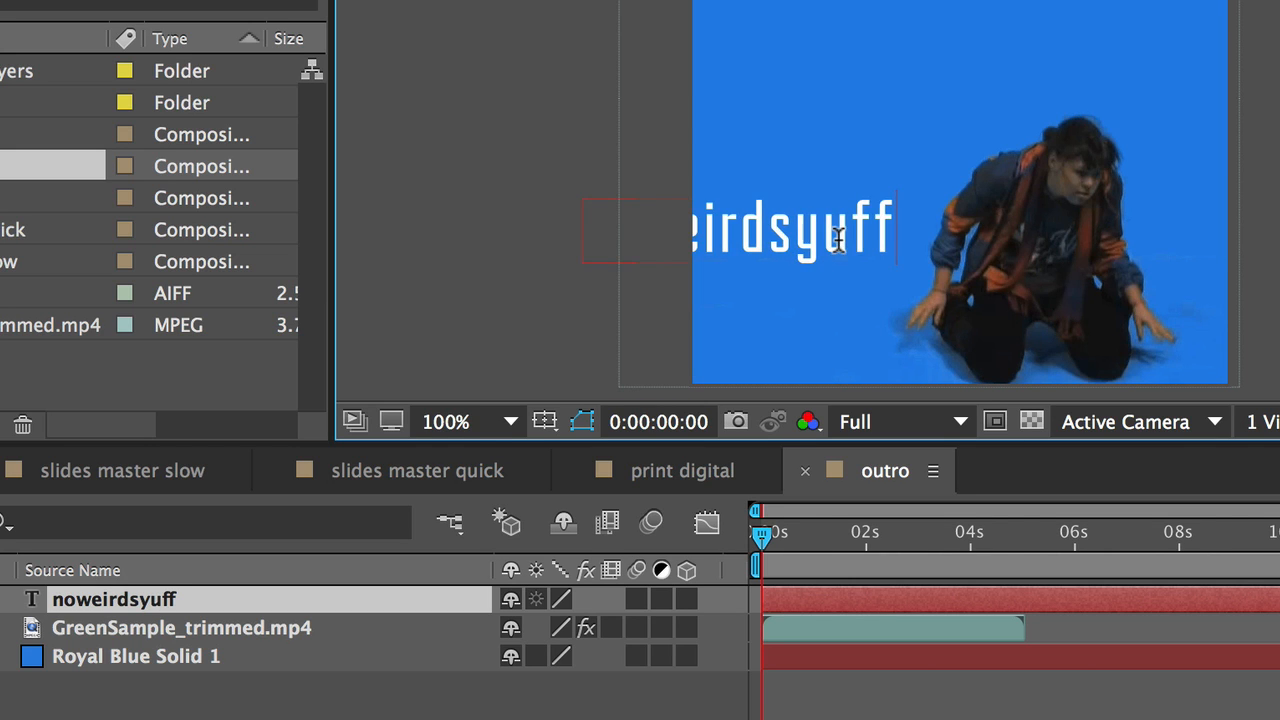
text(here.com)
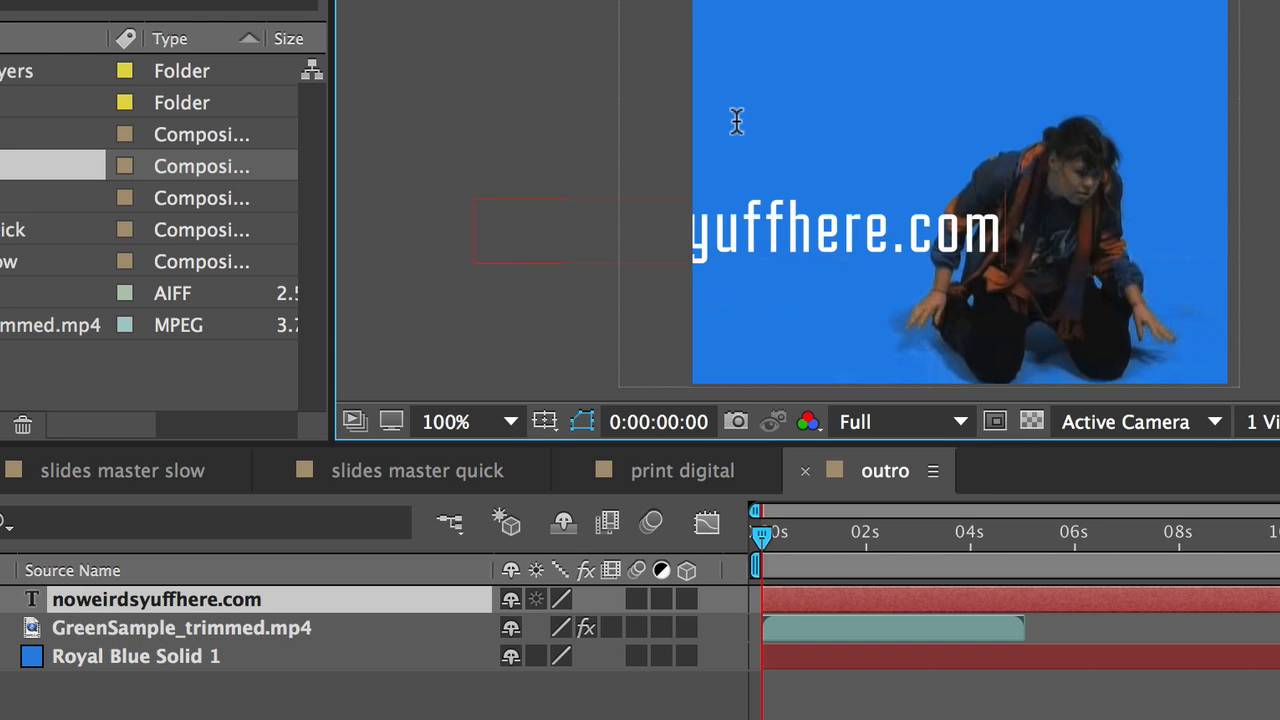
key(Escape)
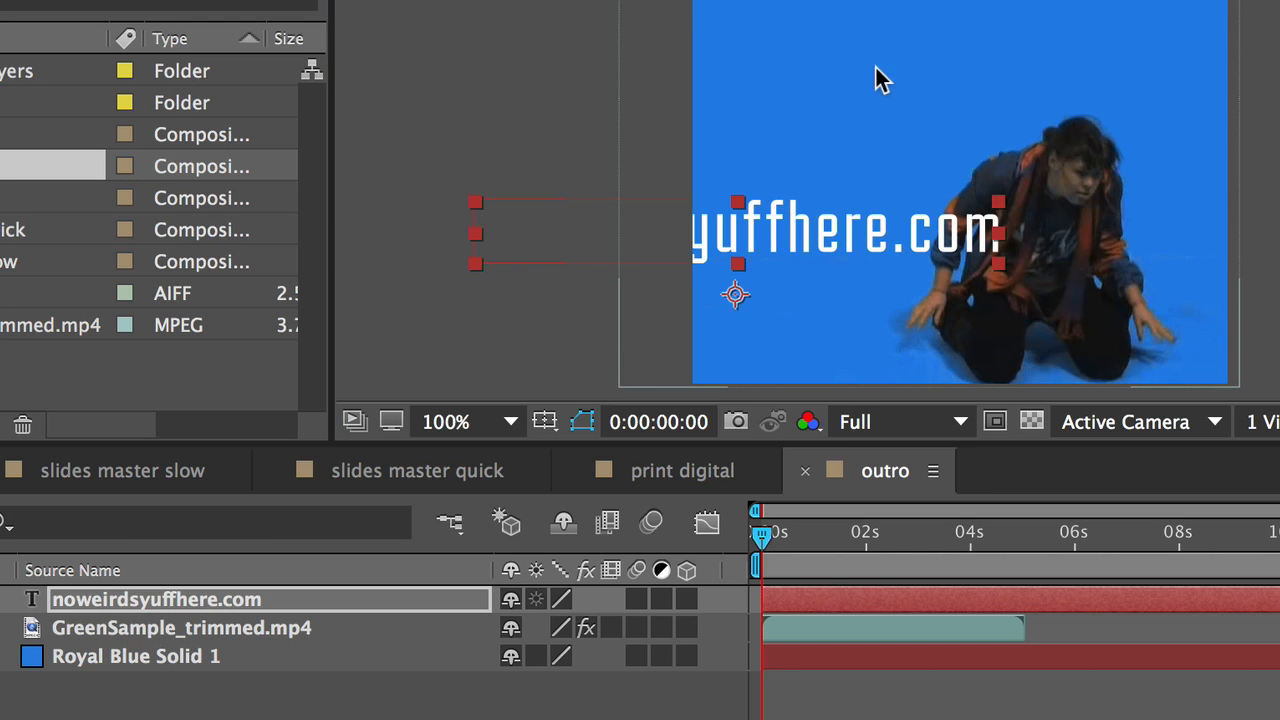
Move the web address text to the lower part of the frame and set its font size to 119 px
drag(837, 224, 1082, 321)
double_click(1098, 305)
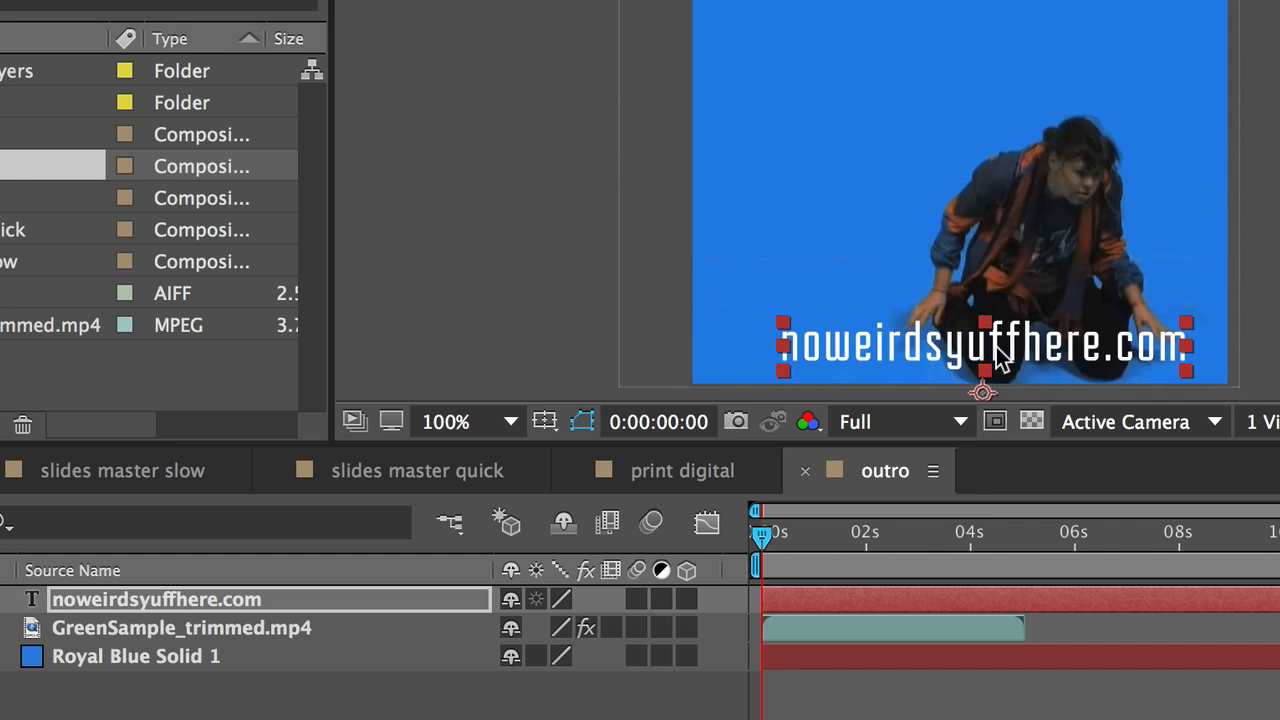
Correct the misspelled web address text to "noweirdstuffhere.com"
double_click(955, 340)
click(967, 345)
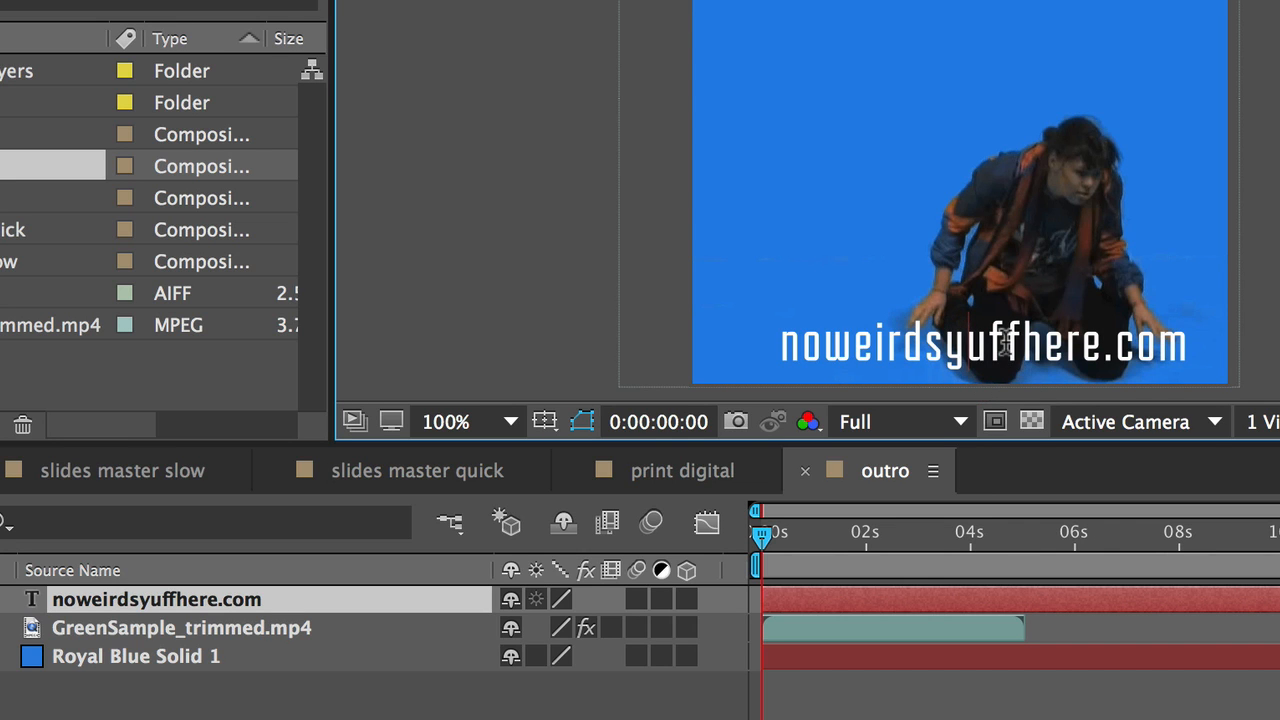
key(BackSpace)
text(t)
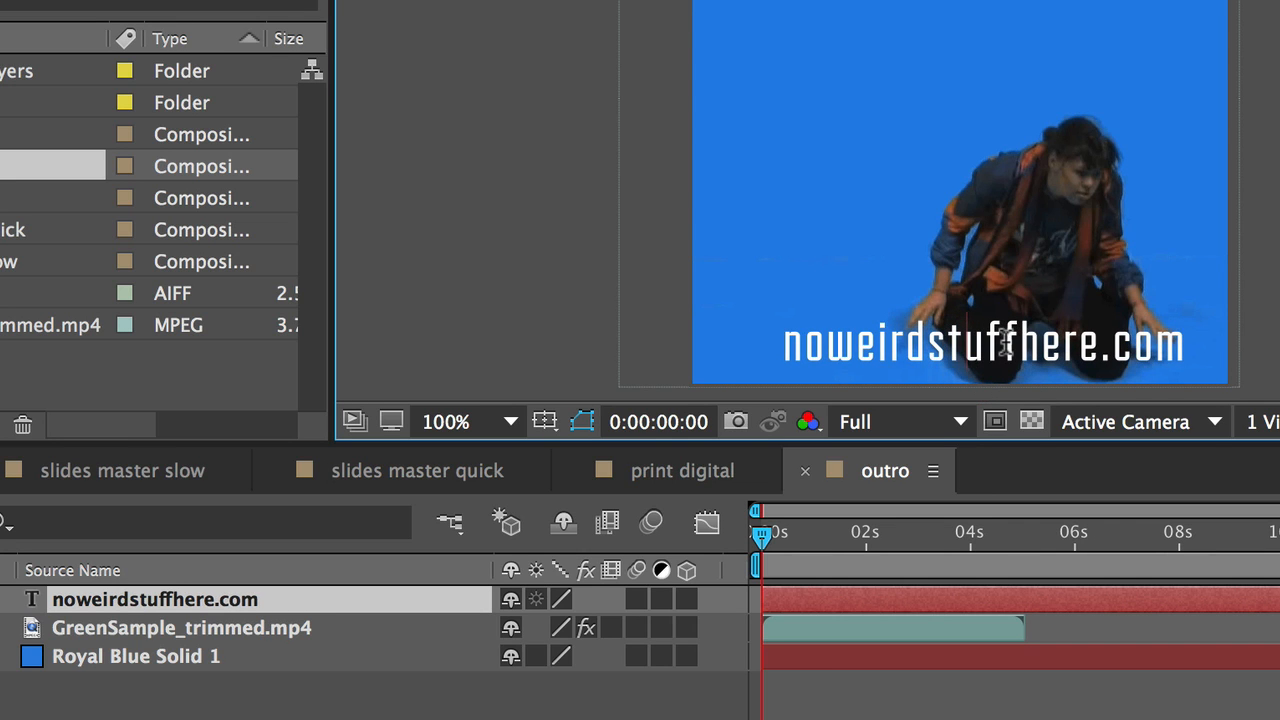
click(432, 1)
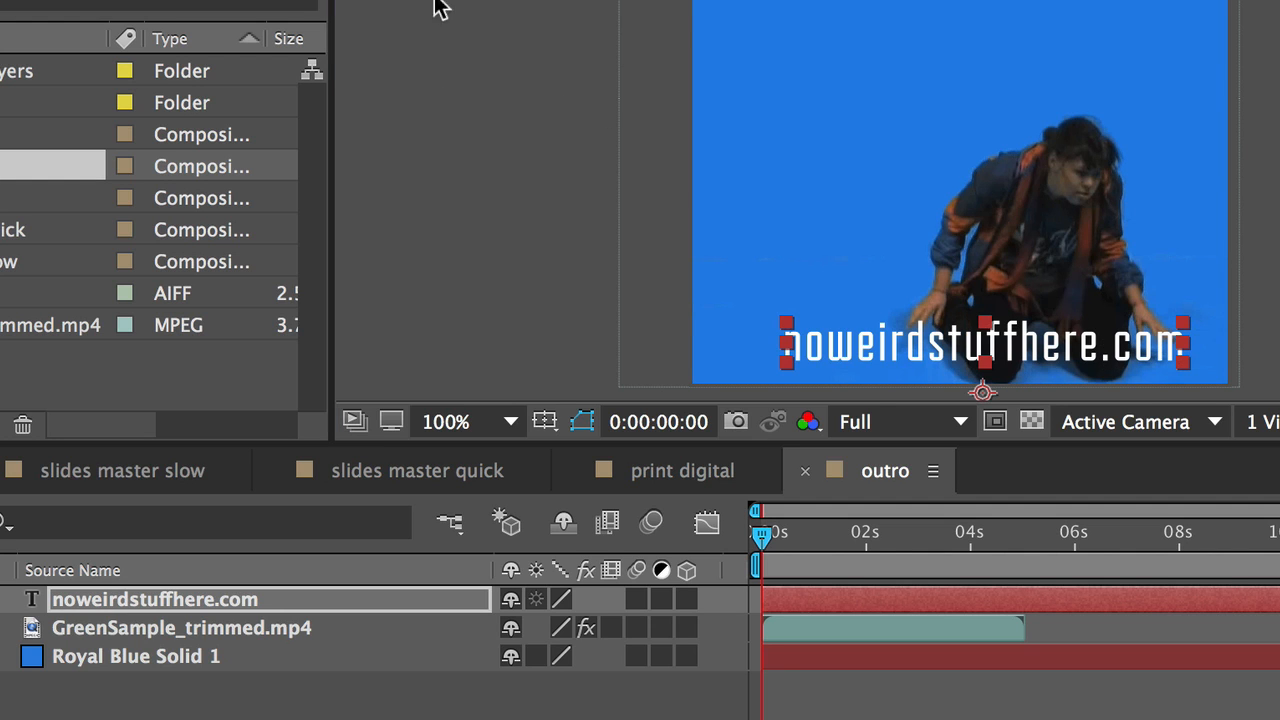
Shift the web address text slightly up and left to centre it along the frame's lower edge
drag(1022, 345, 990, 325)
key(Left)
key(Left)
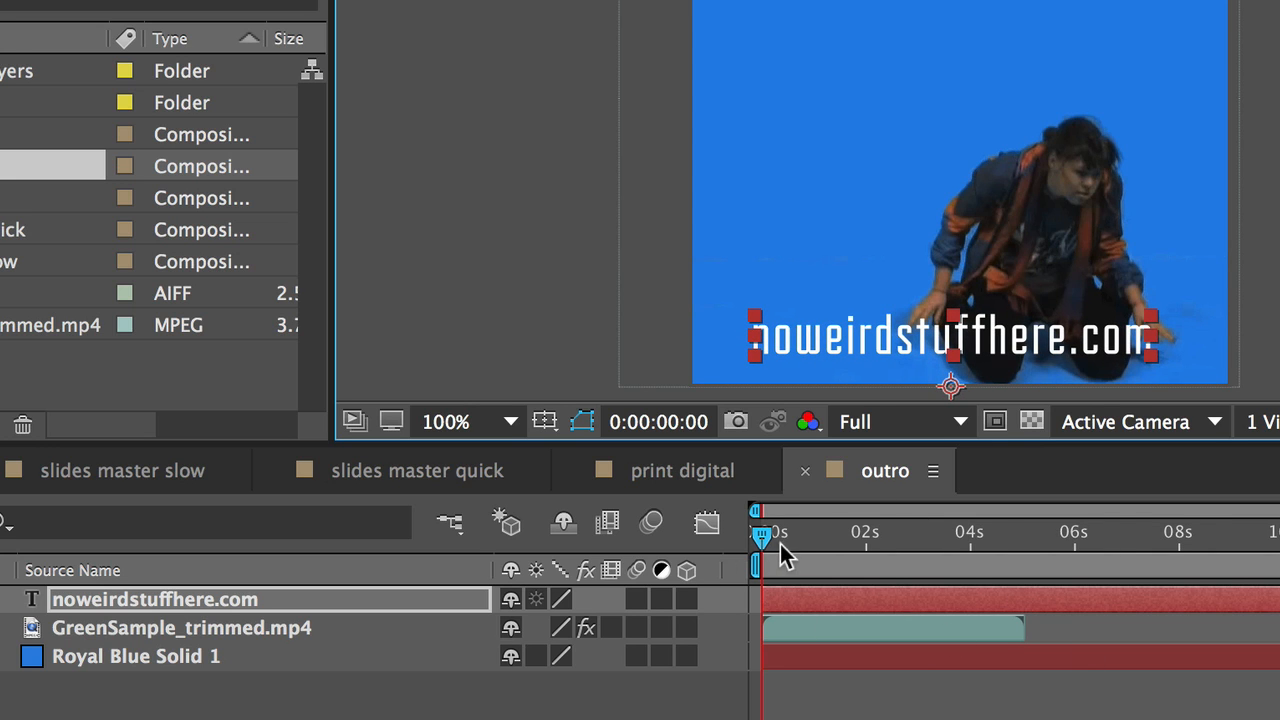
Set the outro work area to end at the GreenSample_trimmed.mp4 layer's out point, 0:00:05:01, and trim the composition to it
drag(761, 537, 955, 575)
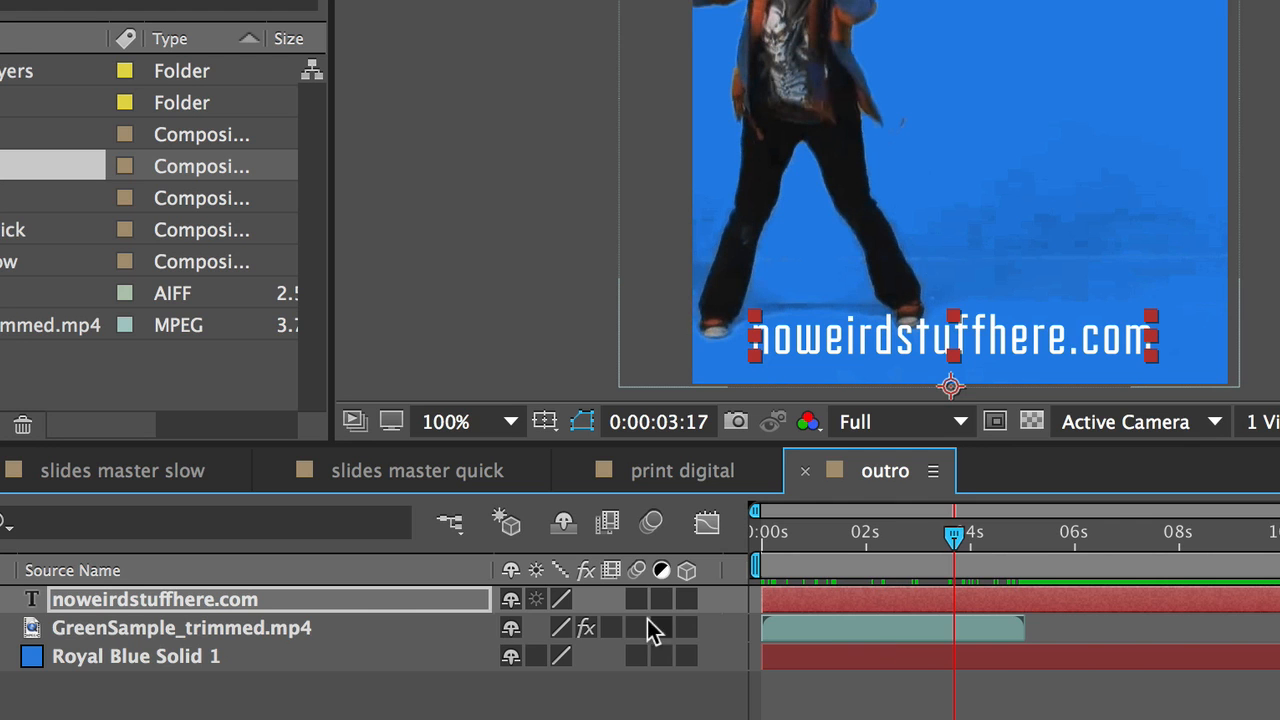
click(298, 624)
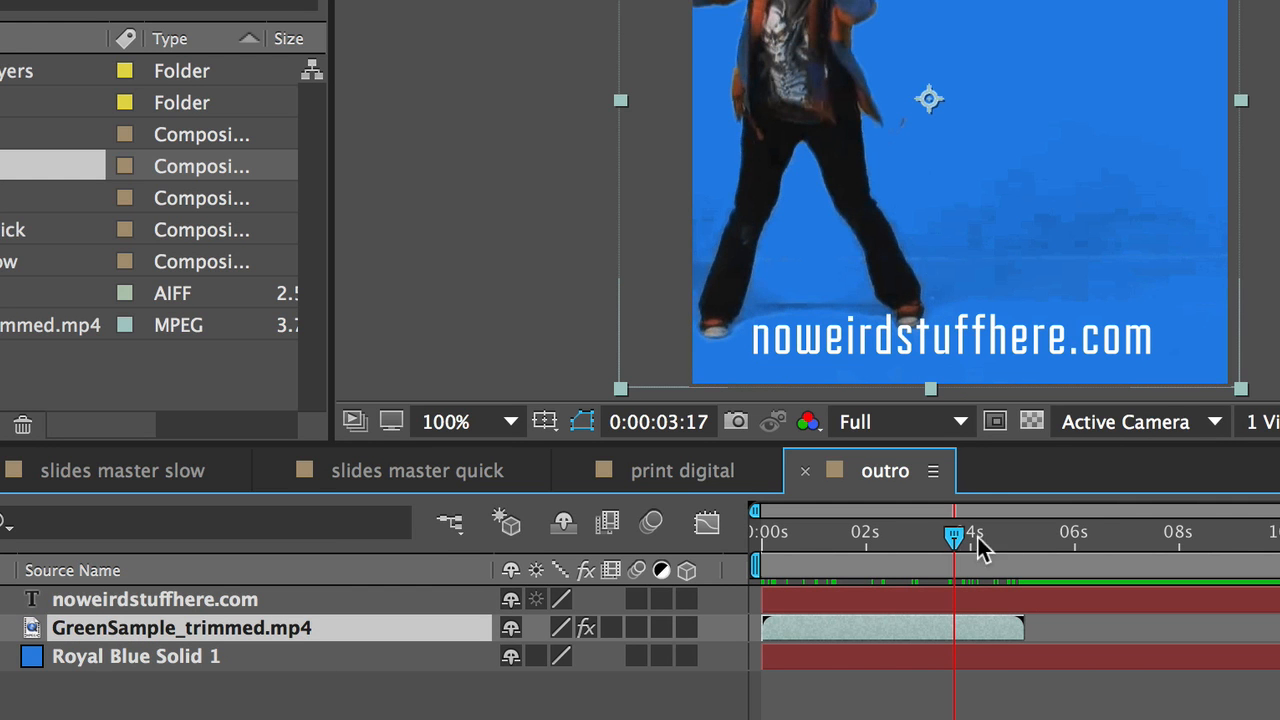
drag(960, 540, 753, 540)
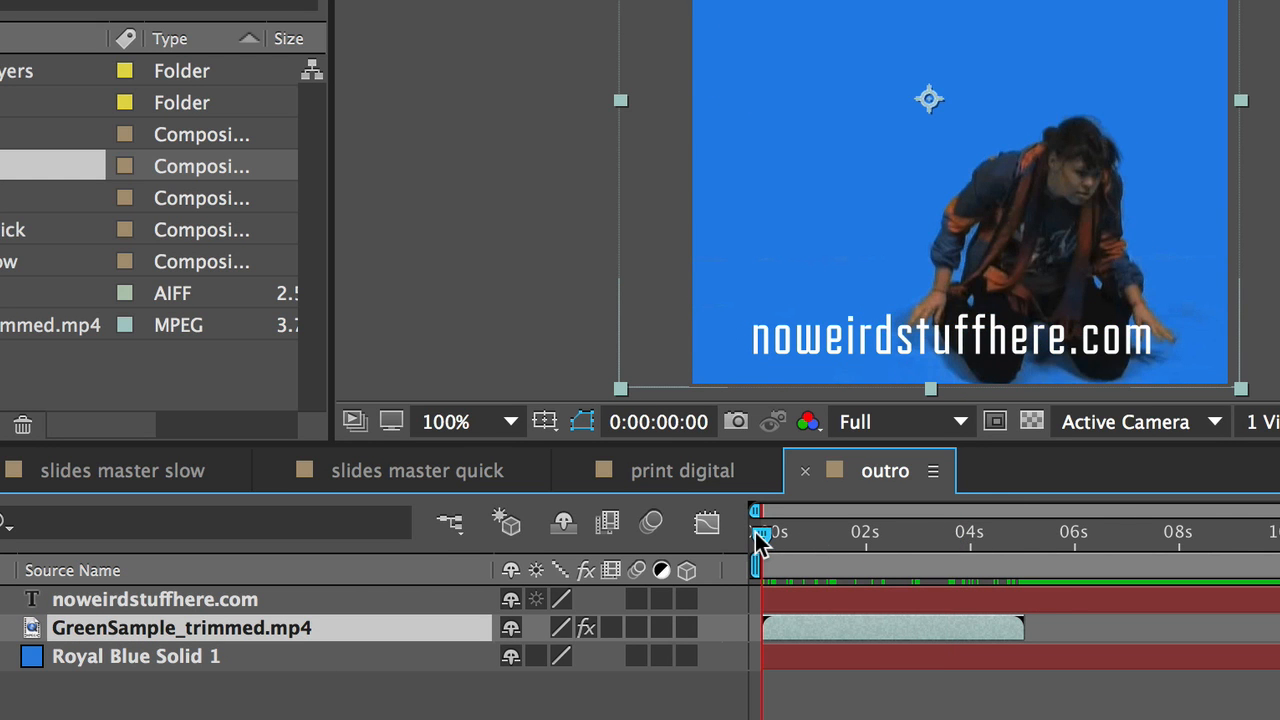
key(o)
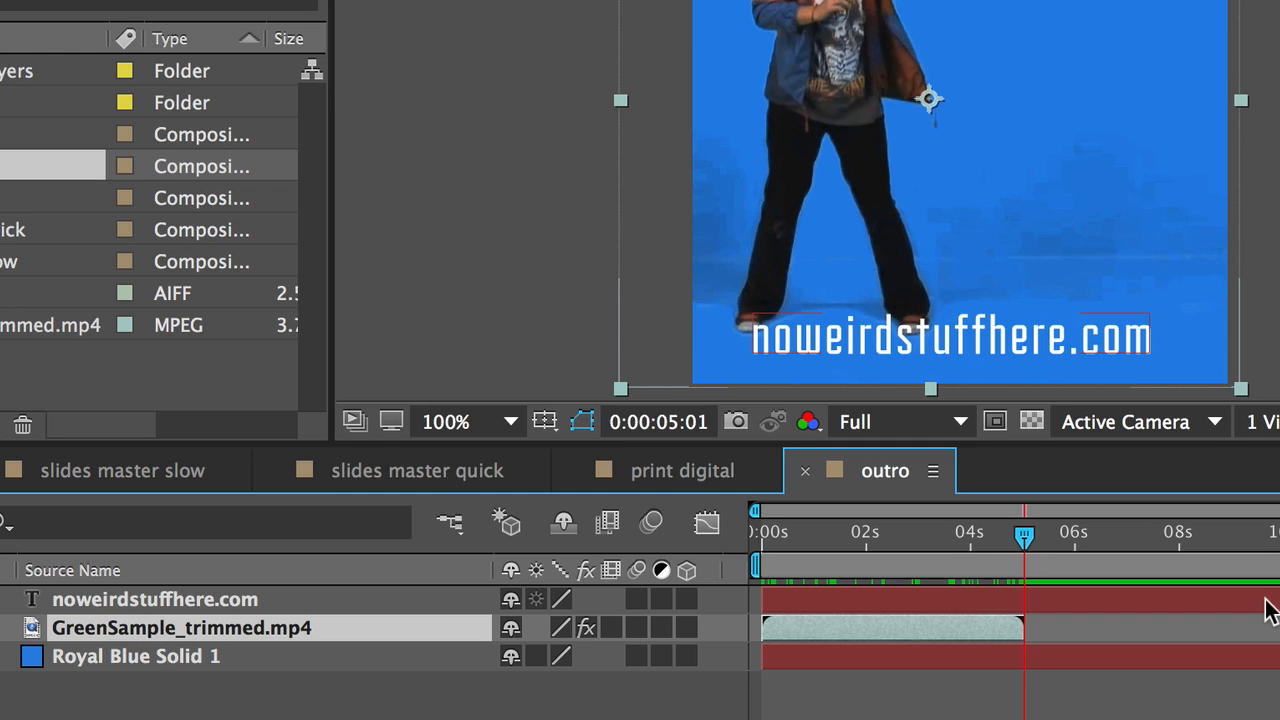
key(n)
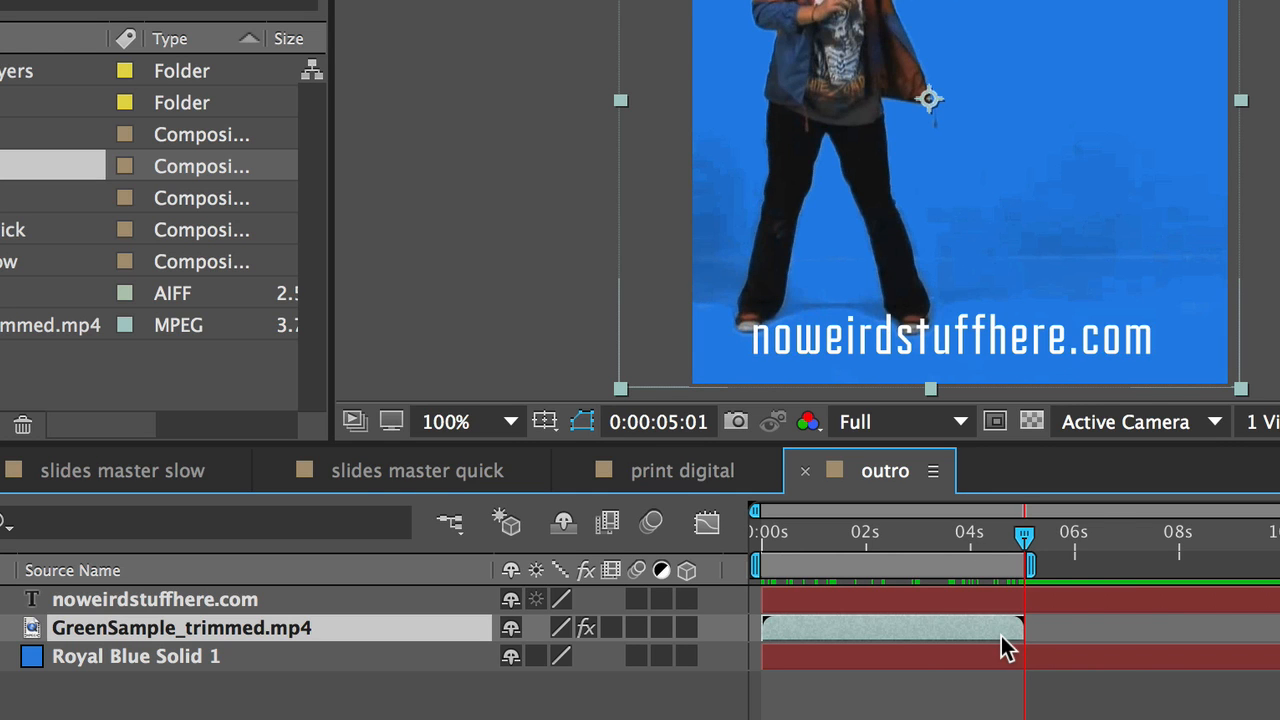
right_click(966, 562)
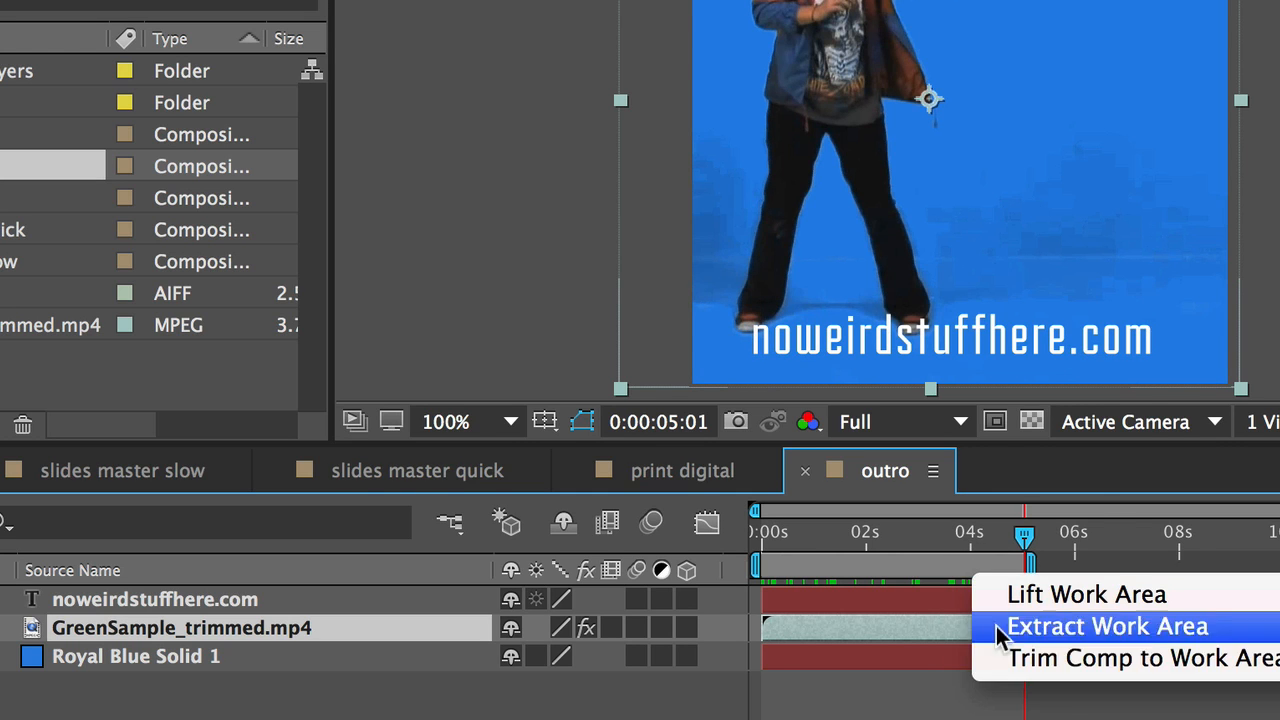
click(1015, 660)
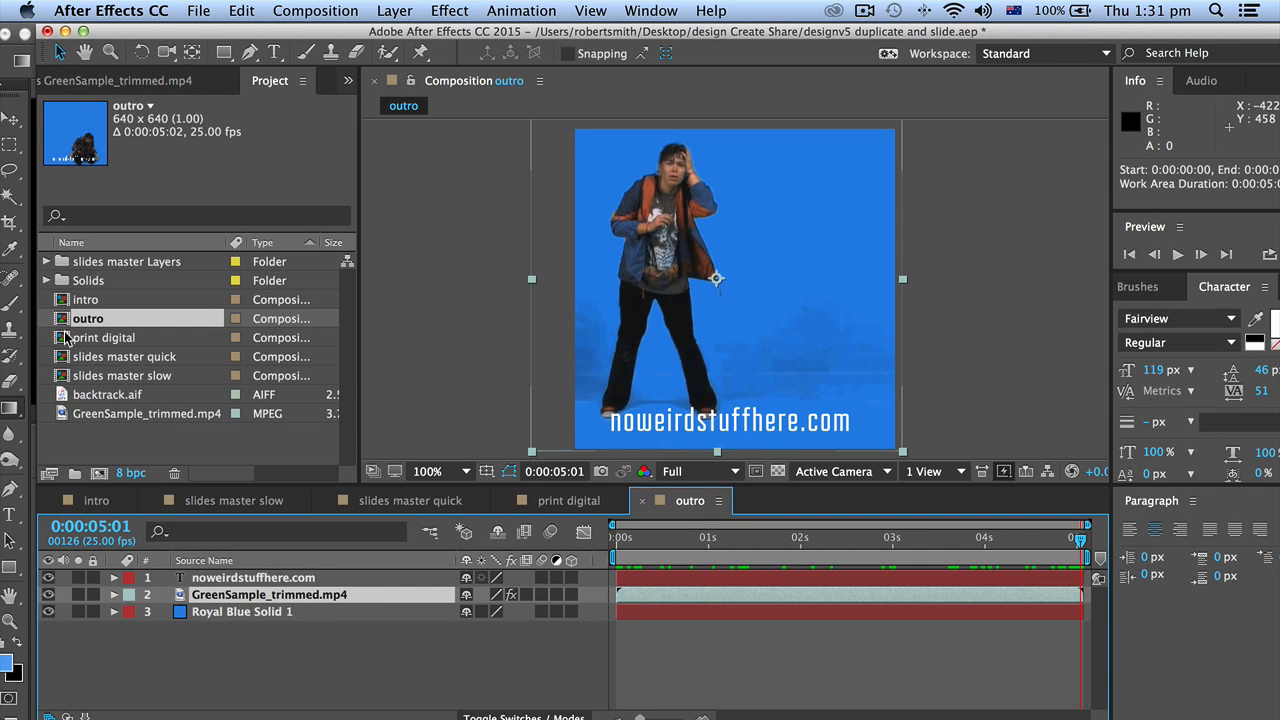
Open the print digital composition, end its work area at 0:00:02:07 and trim the composition to that work area
double_click(65, 338)
mouse_move(693, 548)
mouse_down()
mouse_move(607, 542)
mouse_move(687, 548)
mouse_up()
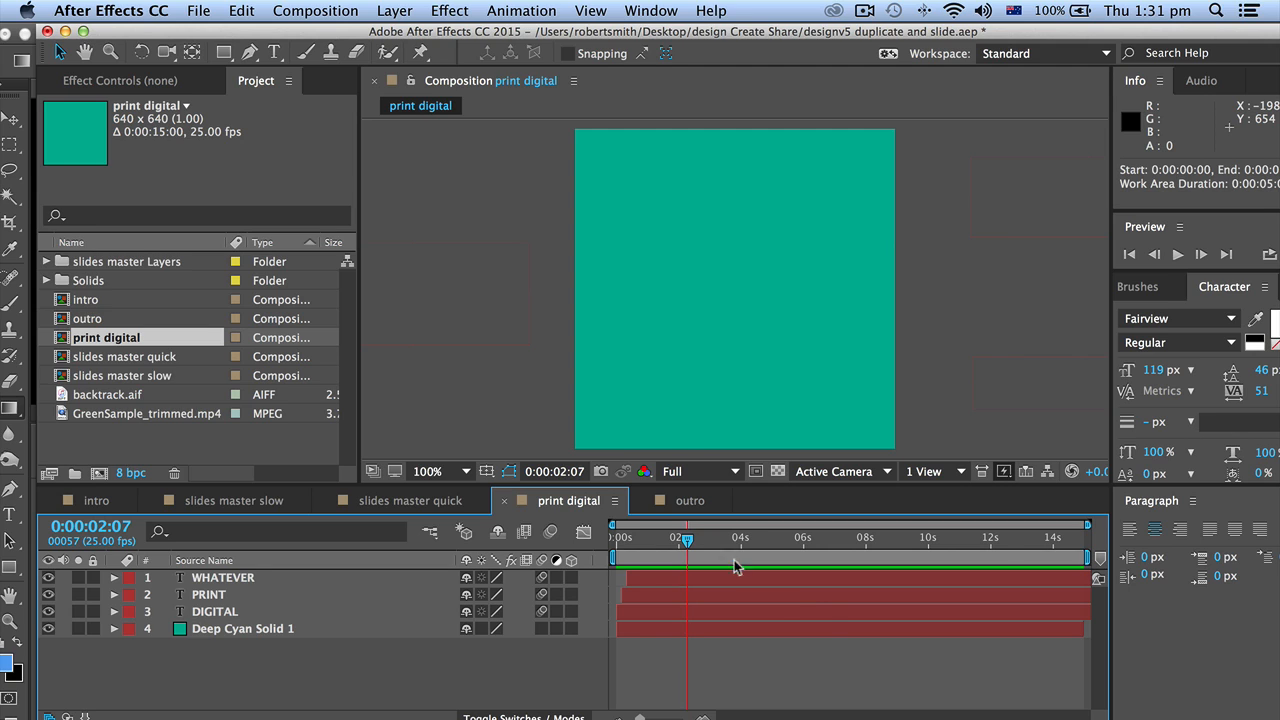
key(n)
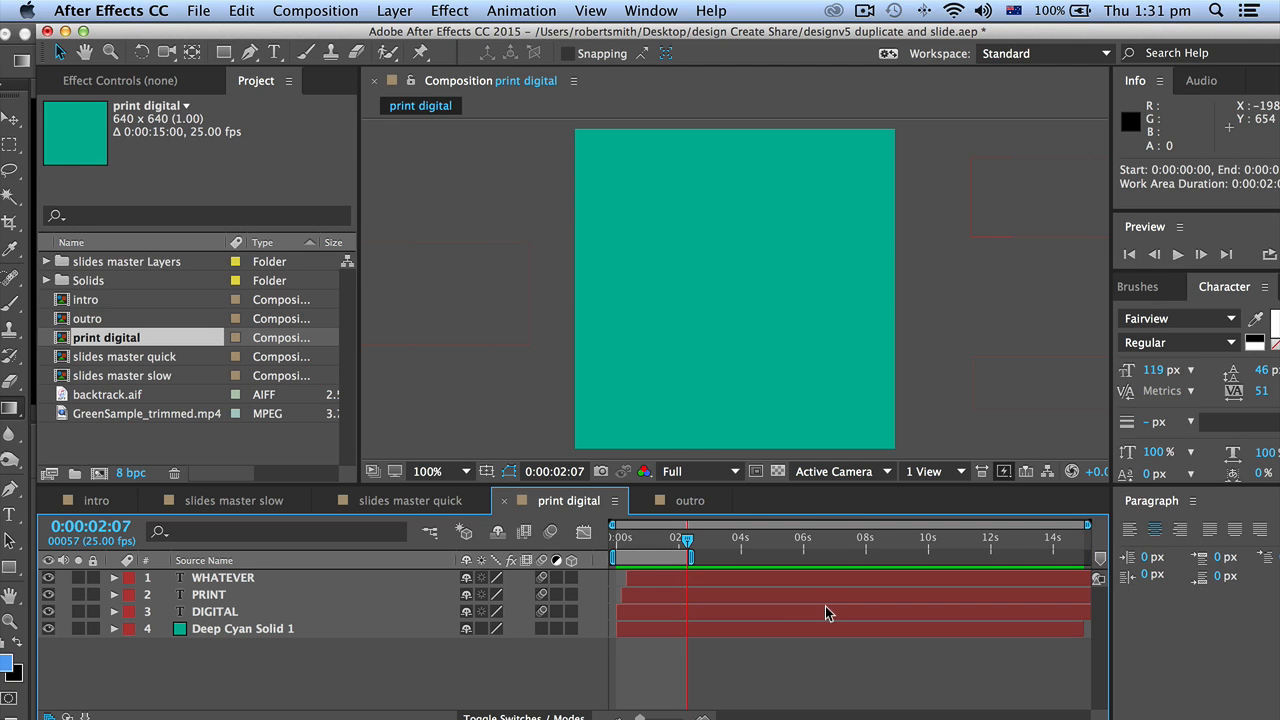
right_click(659, 549)
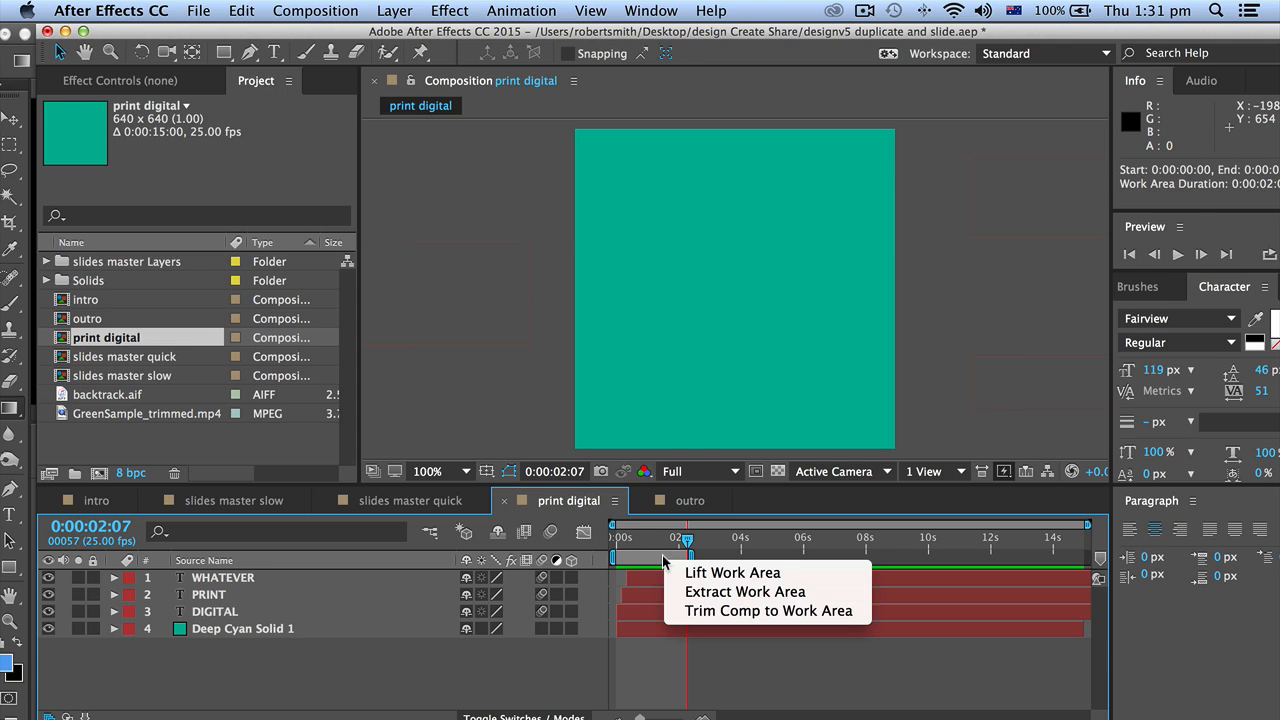
click(697, 611)
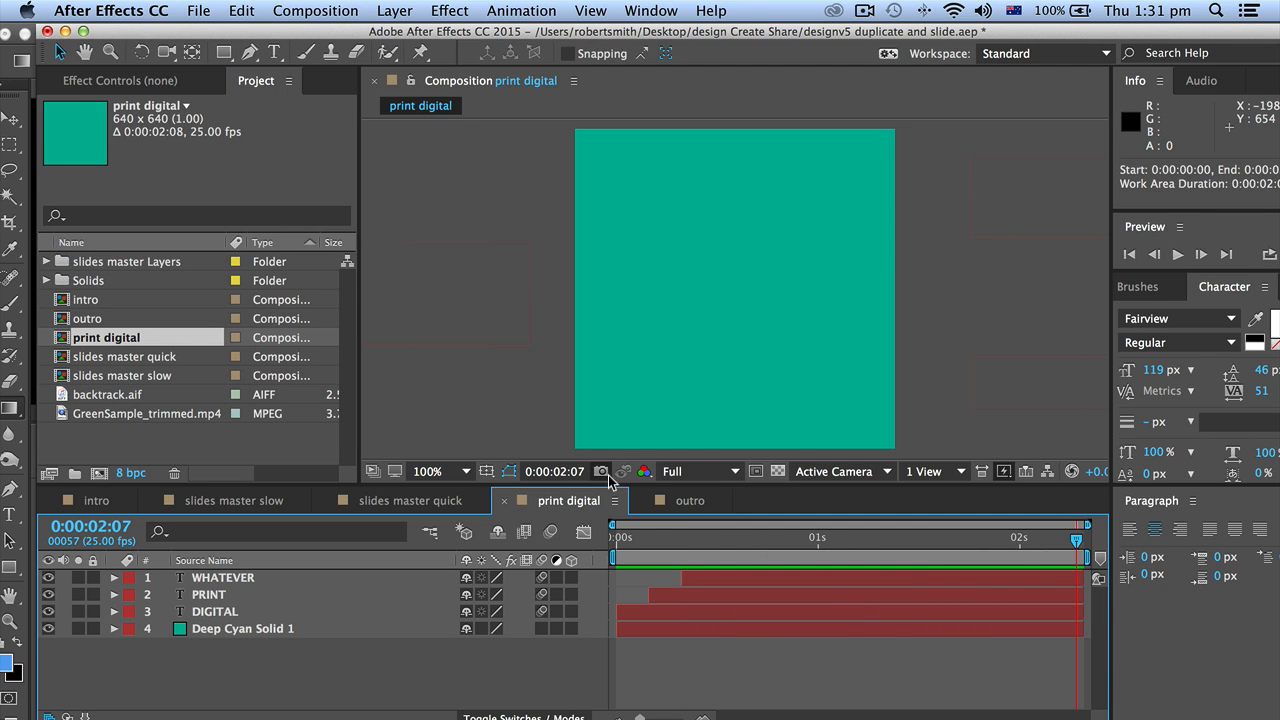
Open the slides master quick composition, end its work area at Layer 1's last frame, 0:00:00:09, and trim the composition to it
click(63, 358)
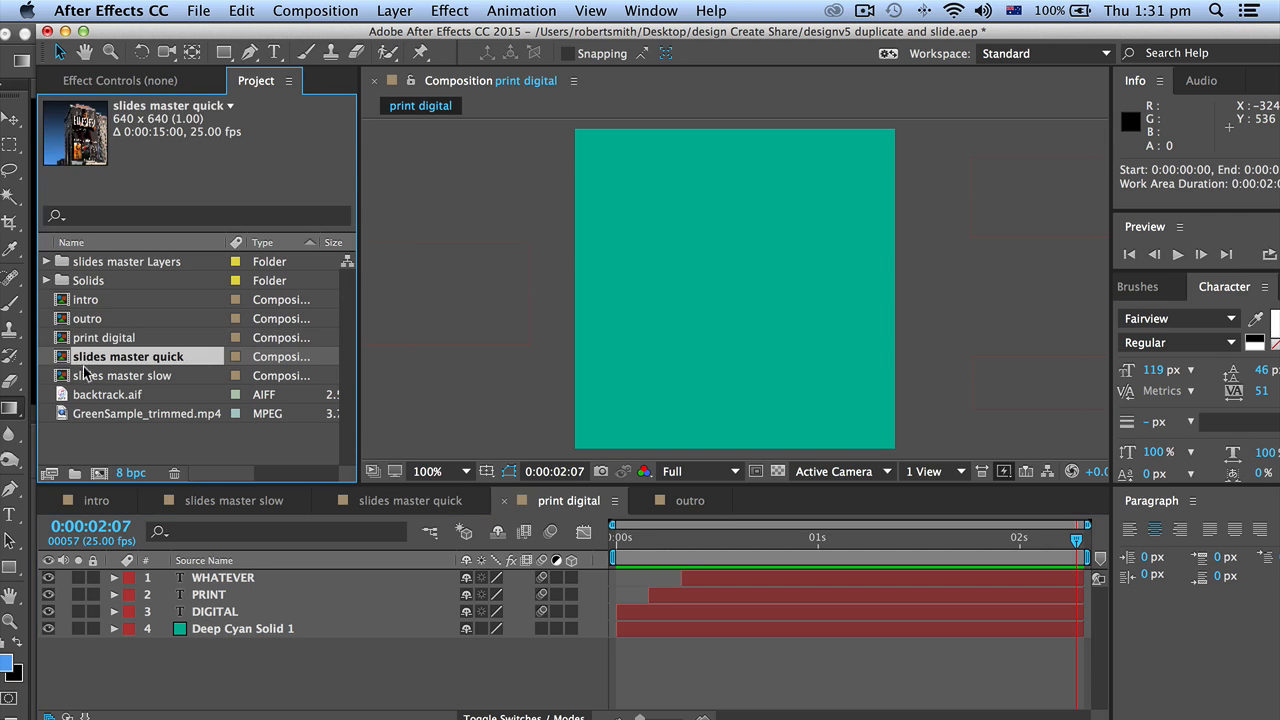
double_click(63, 360)
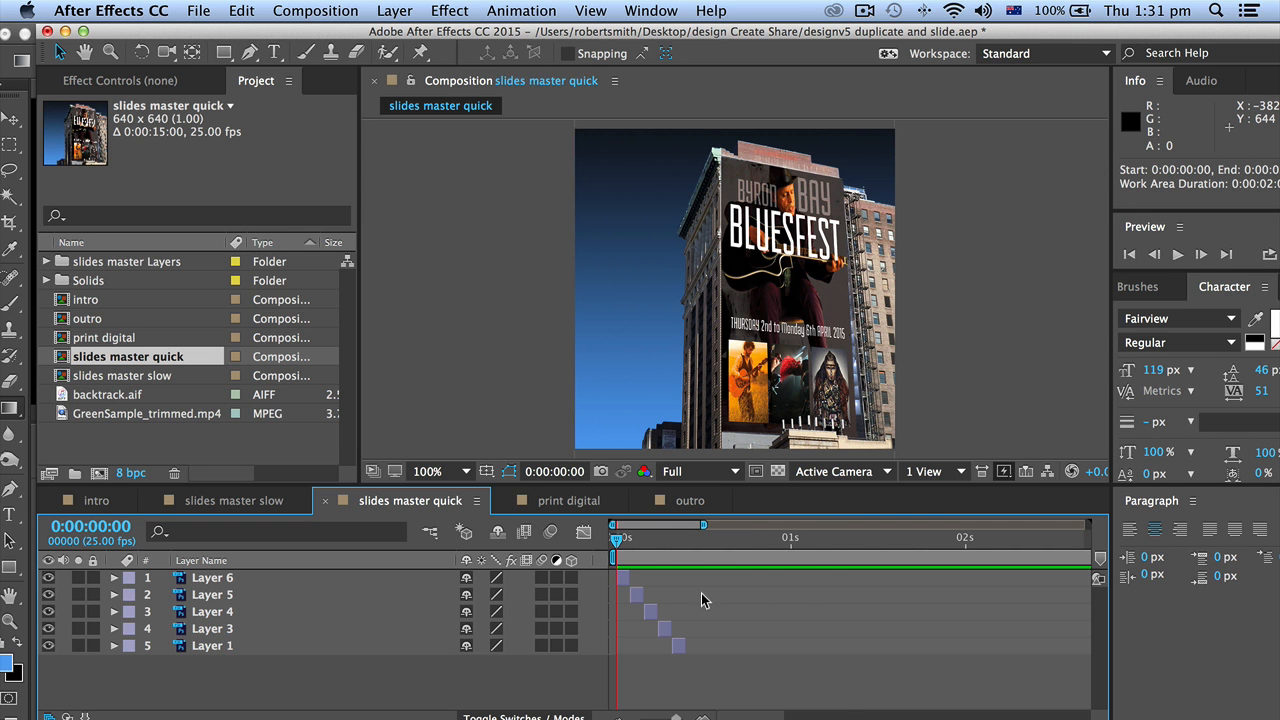
drag(619, 541, 588, 534)
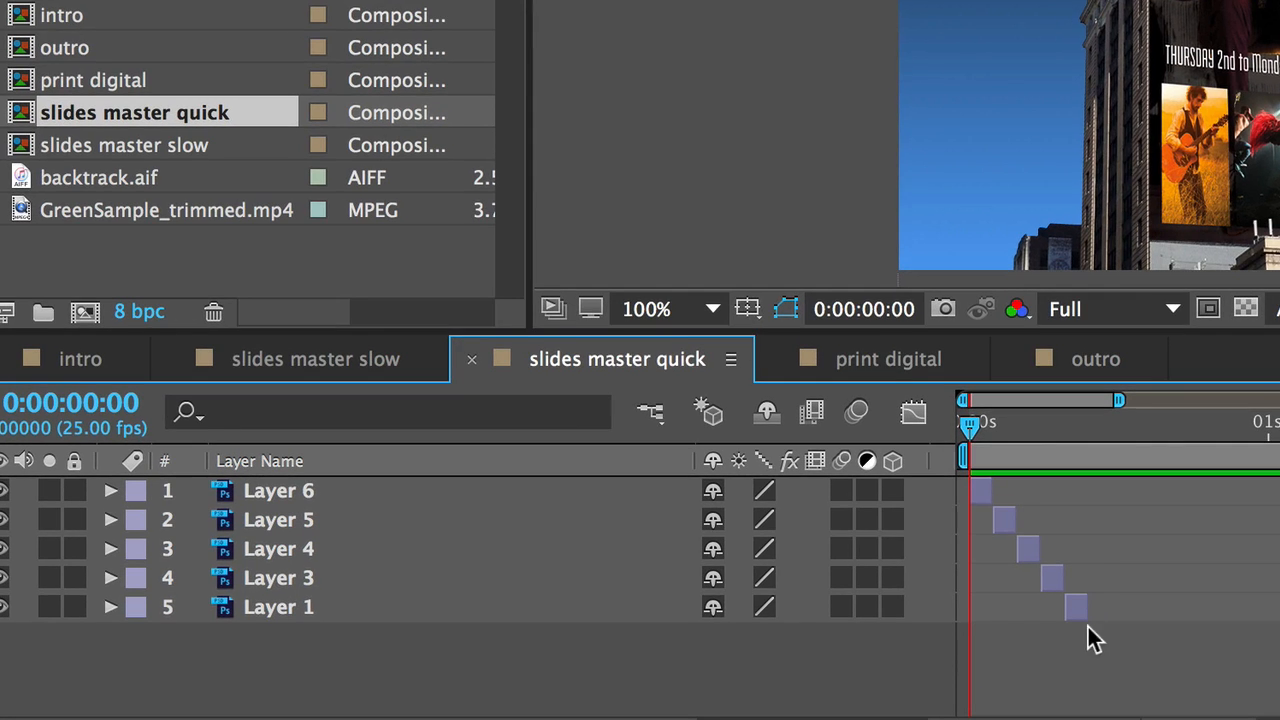
click(304, 612)
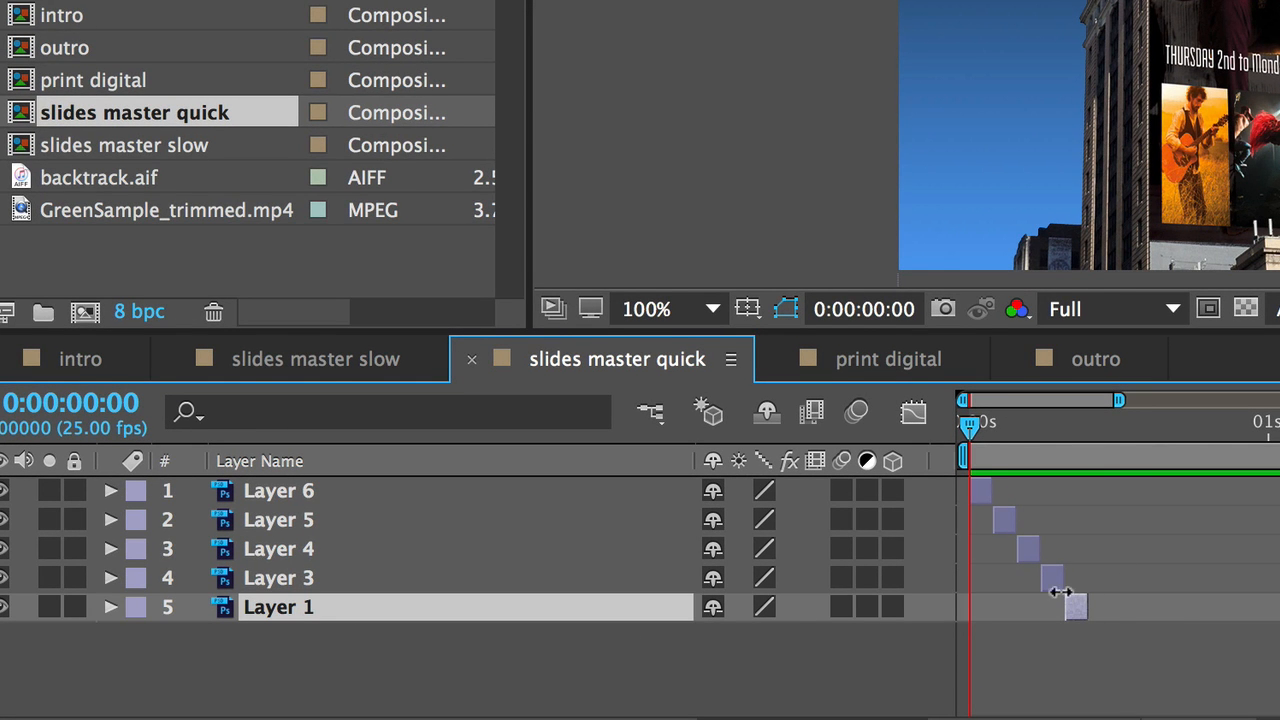
drag(980, 428, 908, 414)
key(space)
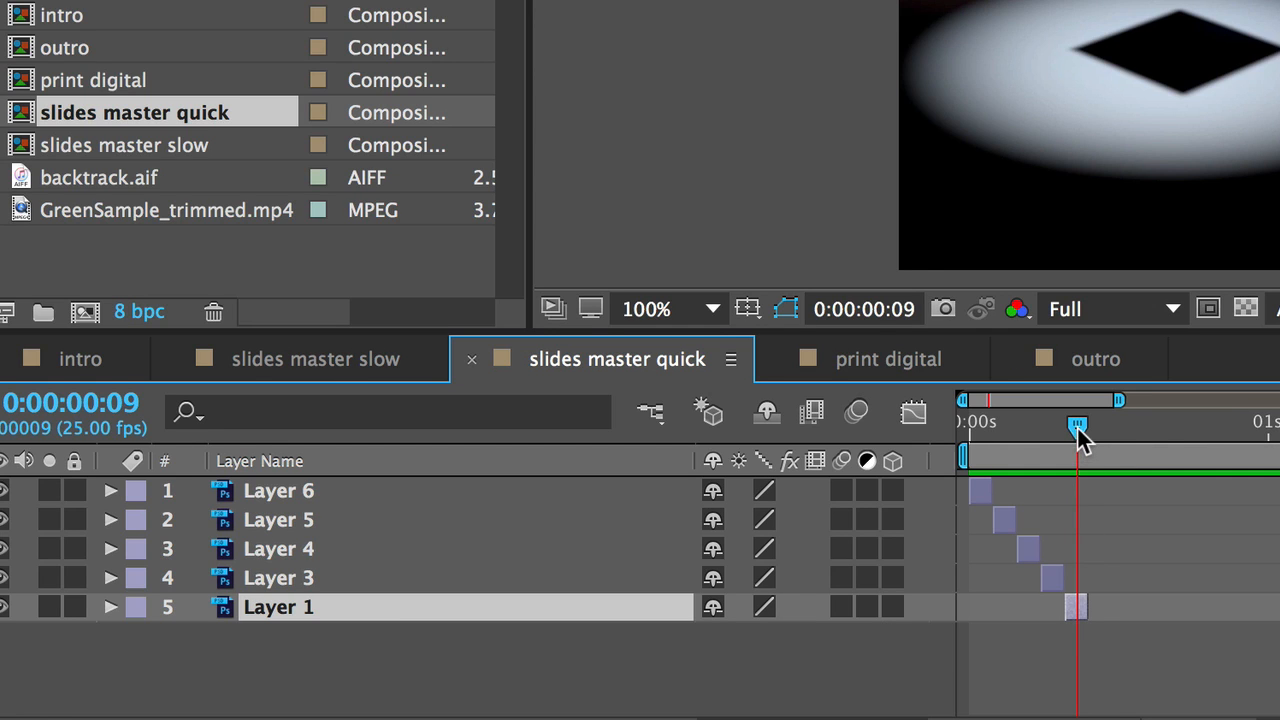
drag(1078, 437, 1092, 437)
key(n)
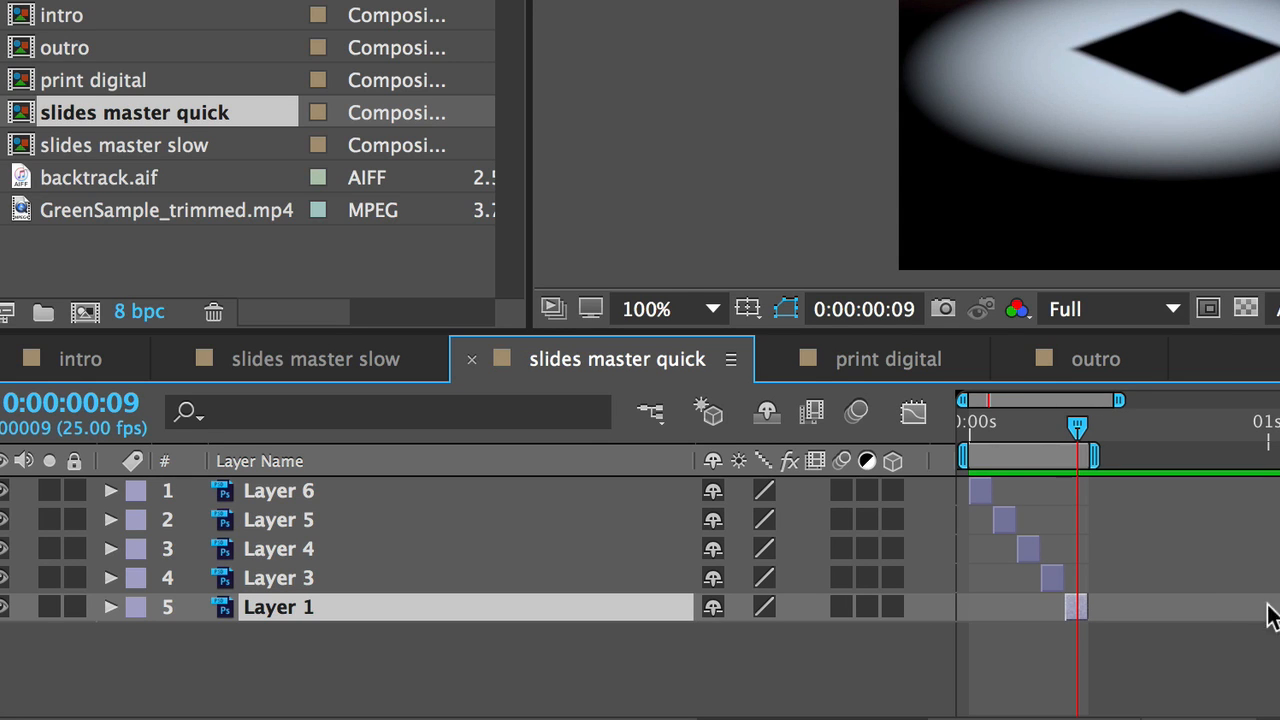
right_click(1017, 447)
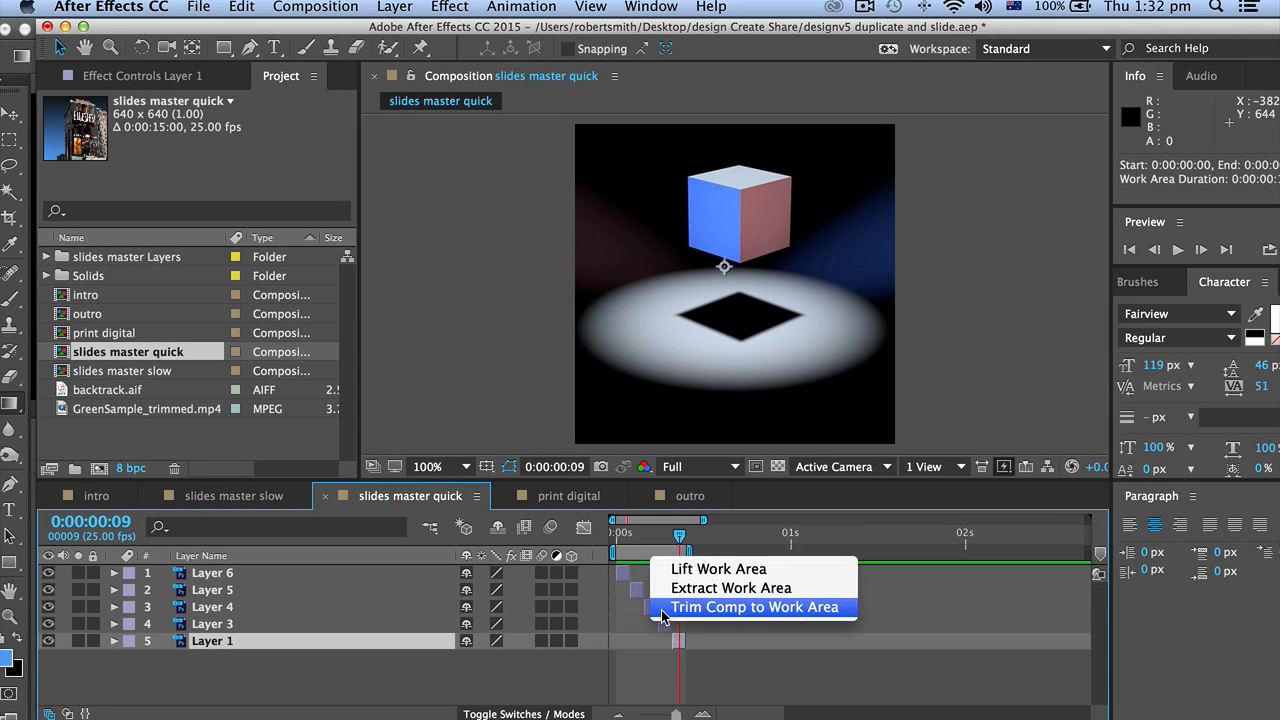
click(1055, 545)
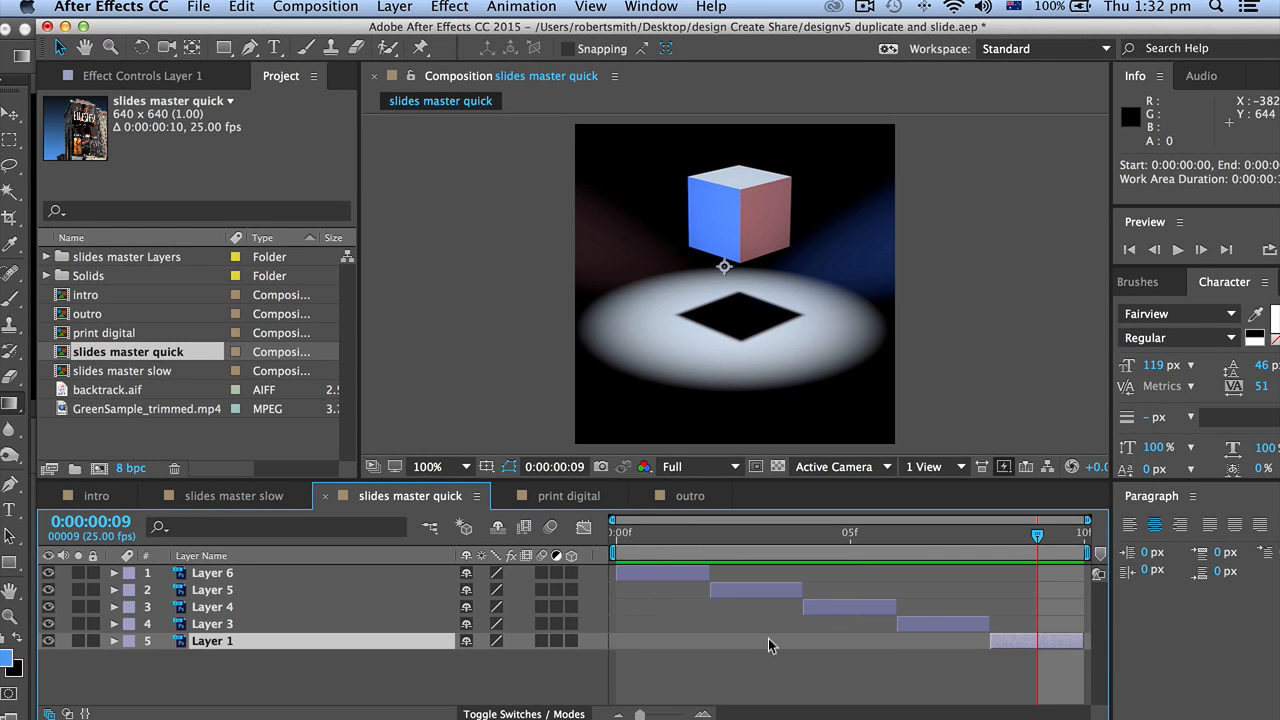
Open the slides master slow composition, end its work area at Layer 1's out point, 0:00:08:14, and trim the composition to it
double_click(60, 375)
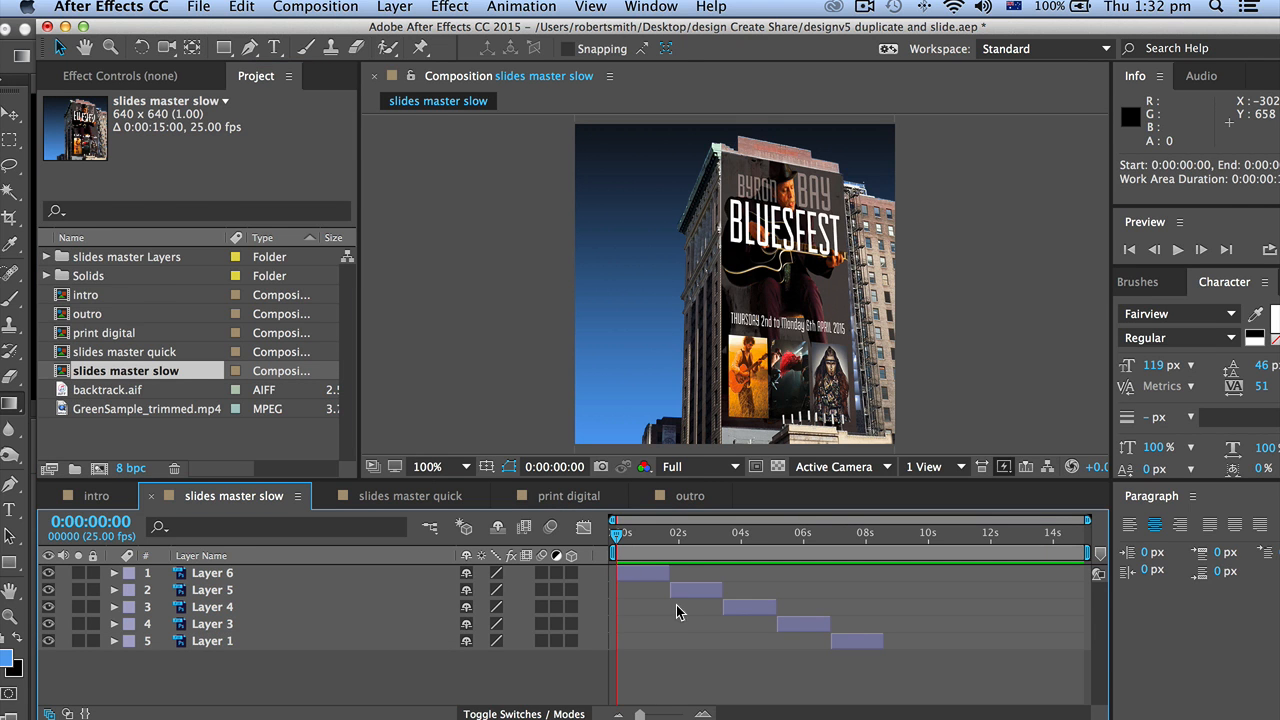
click(323, 641)
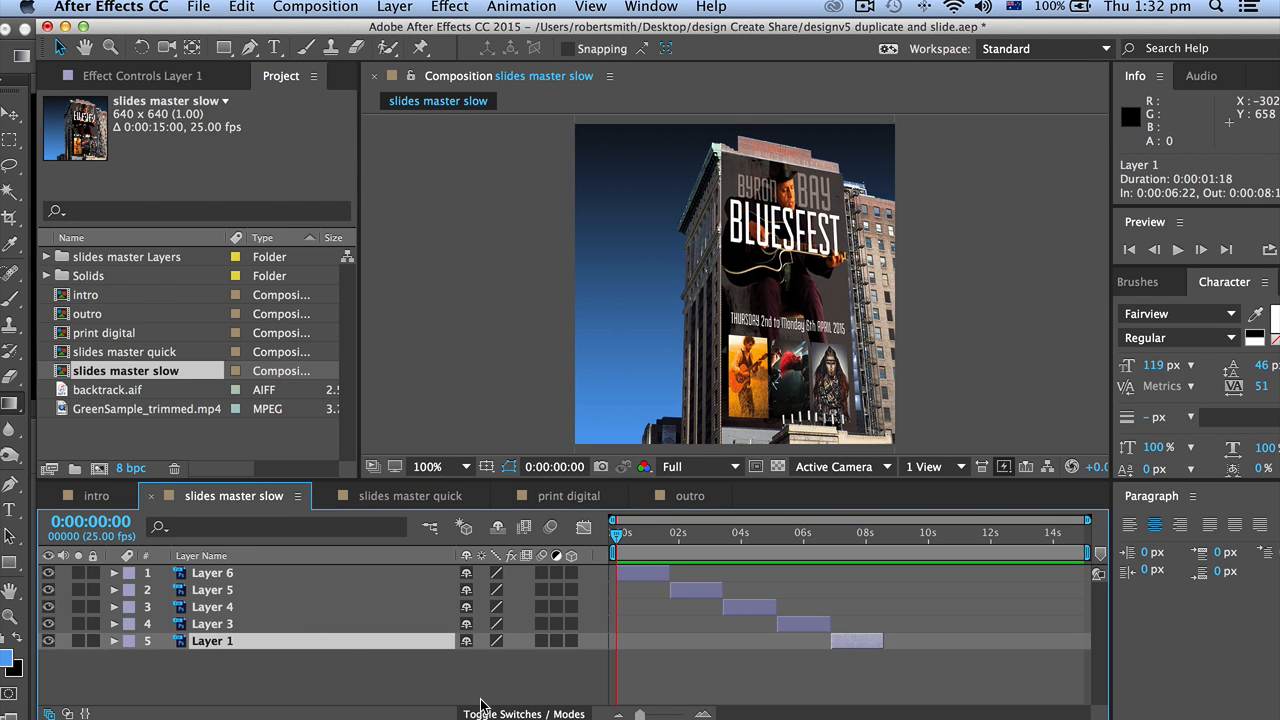
key(o)
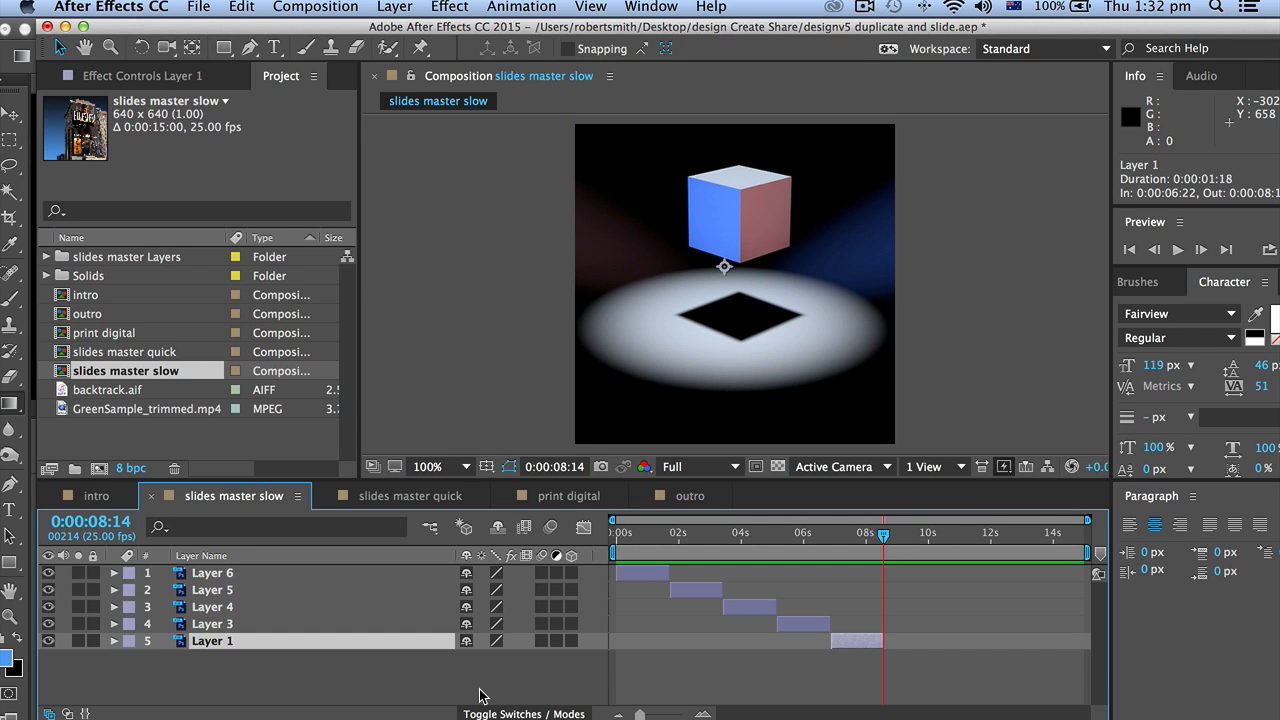
key(n)
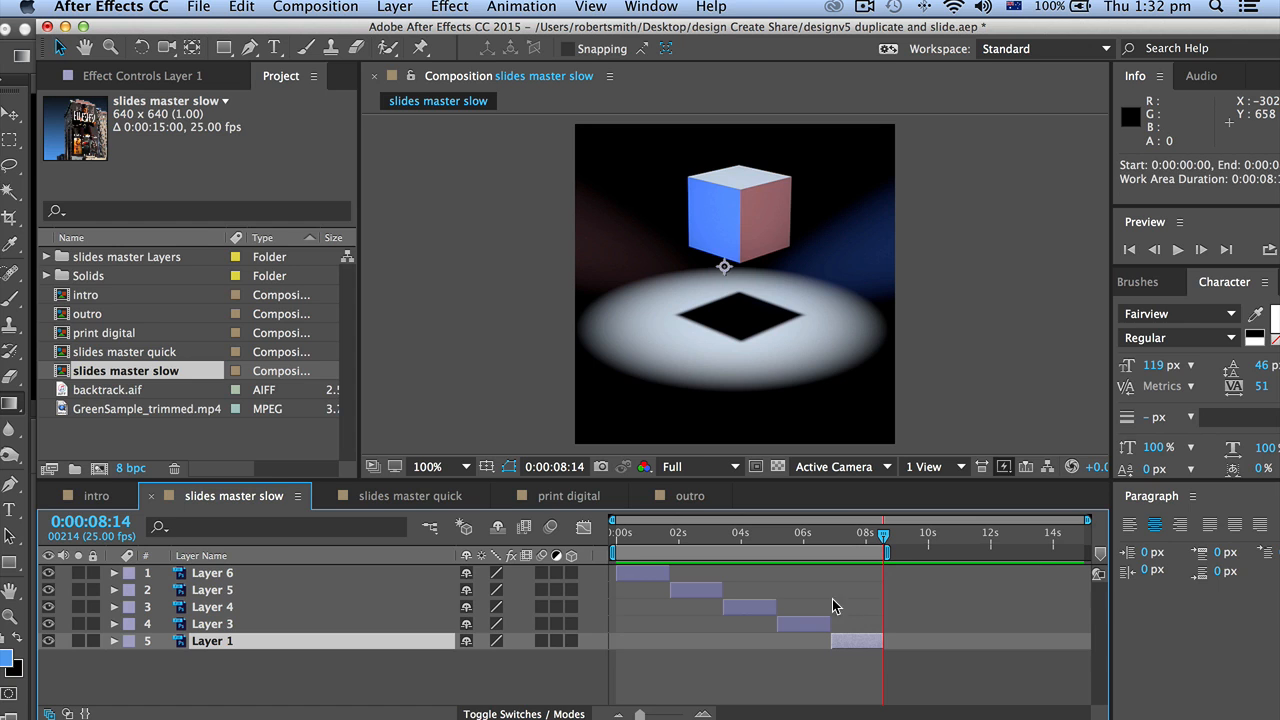
right_click(821, 546)
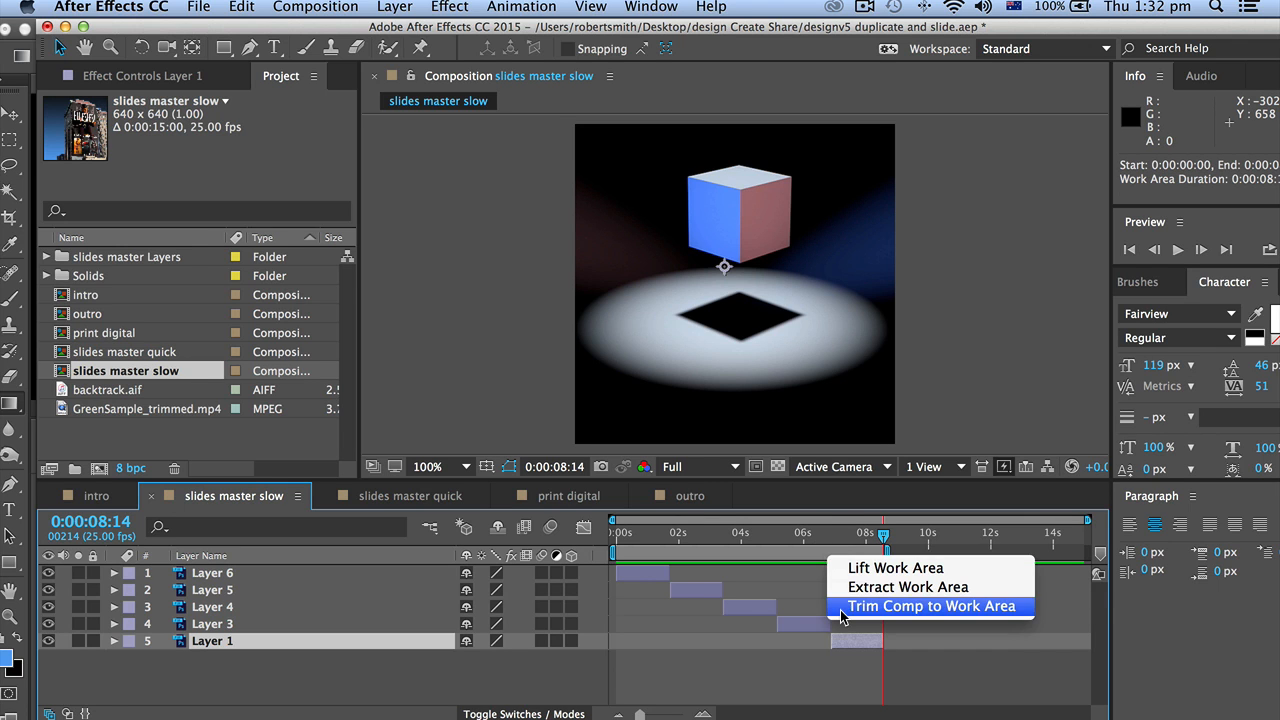
click(836, 615)
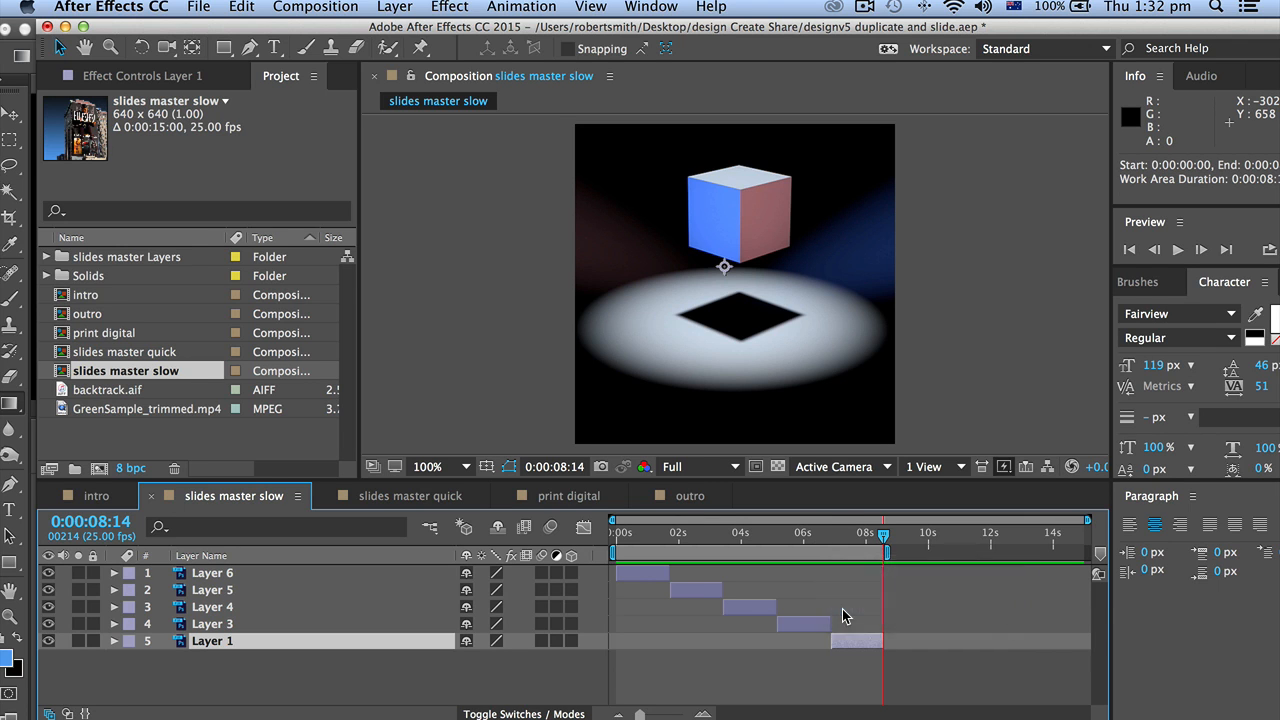
Add the slides master quick composition as the top layer of slides master slow and return the playhead to 0:00:00:00
click(66, 298)
click(68, 316)
click(68, 334)
click(68, 354)
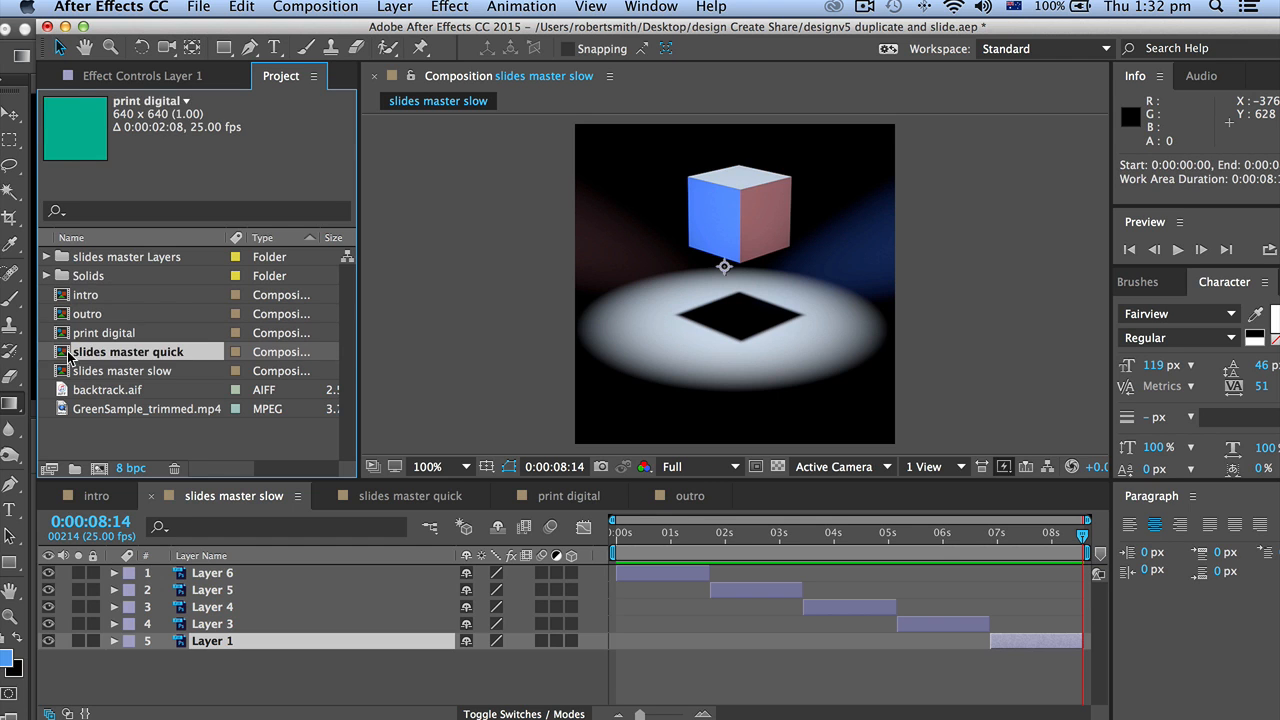
key(super+slash)
click(65, 370)
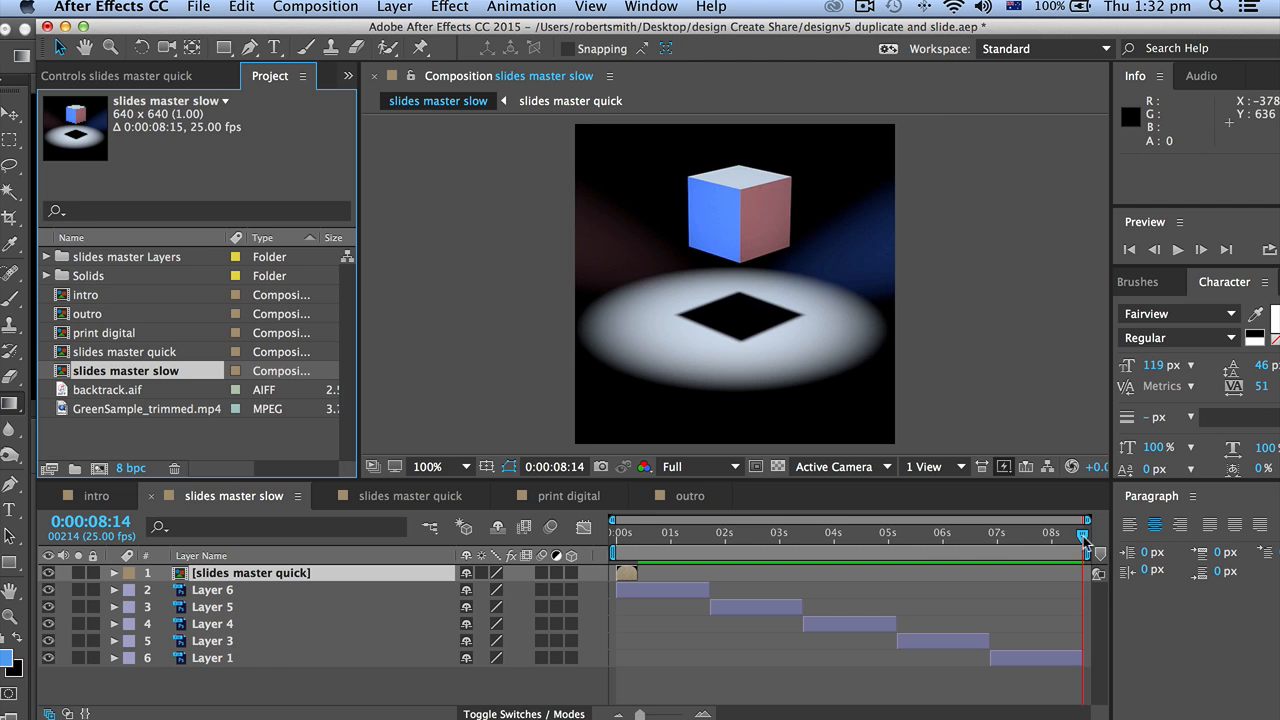
drag(1080, 537, 586, 531)
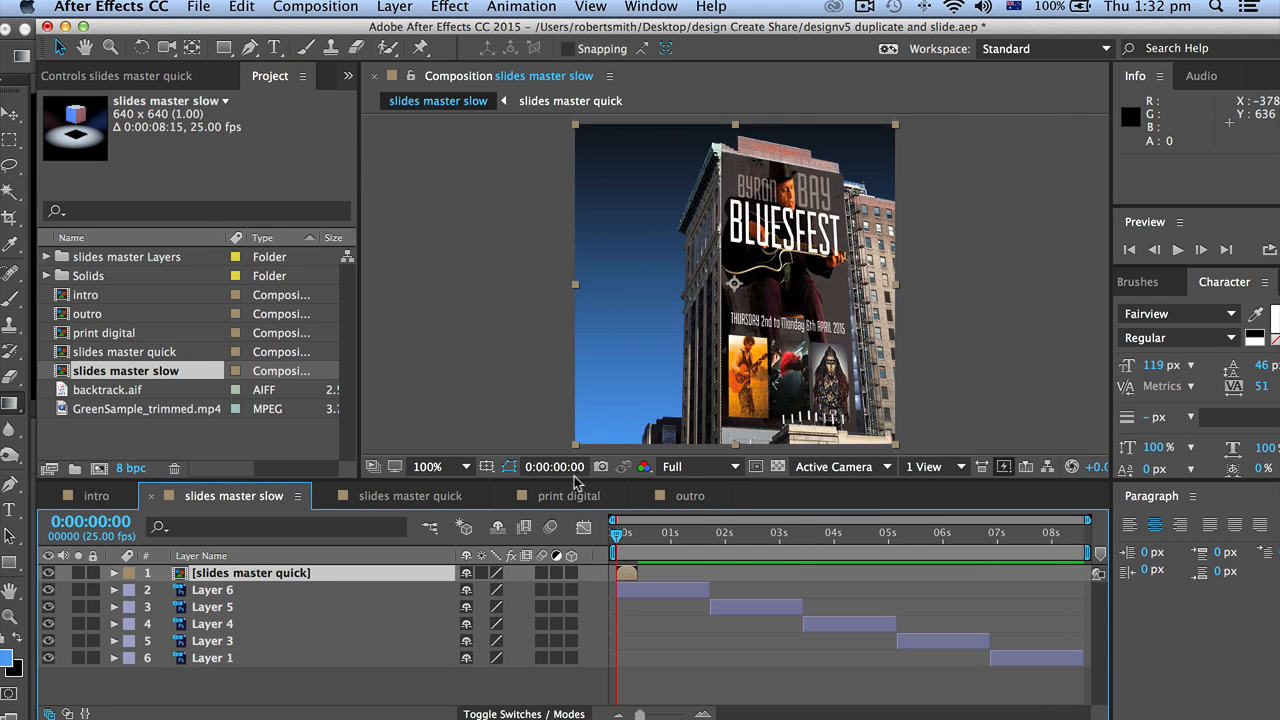
Create a 640 x 640 px, 25 fps composition named "master timeline" with a duration of 0:00:15:00
drag(354, 28, 320, 26)
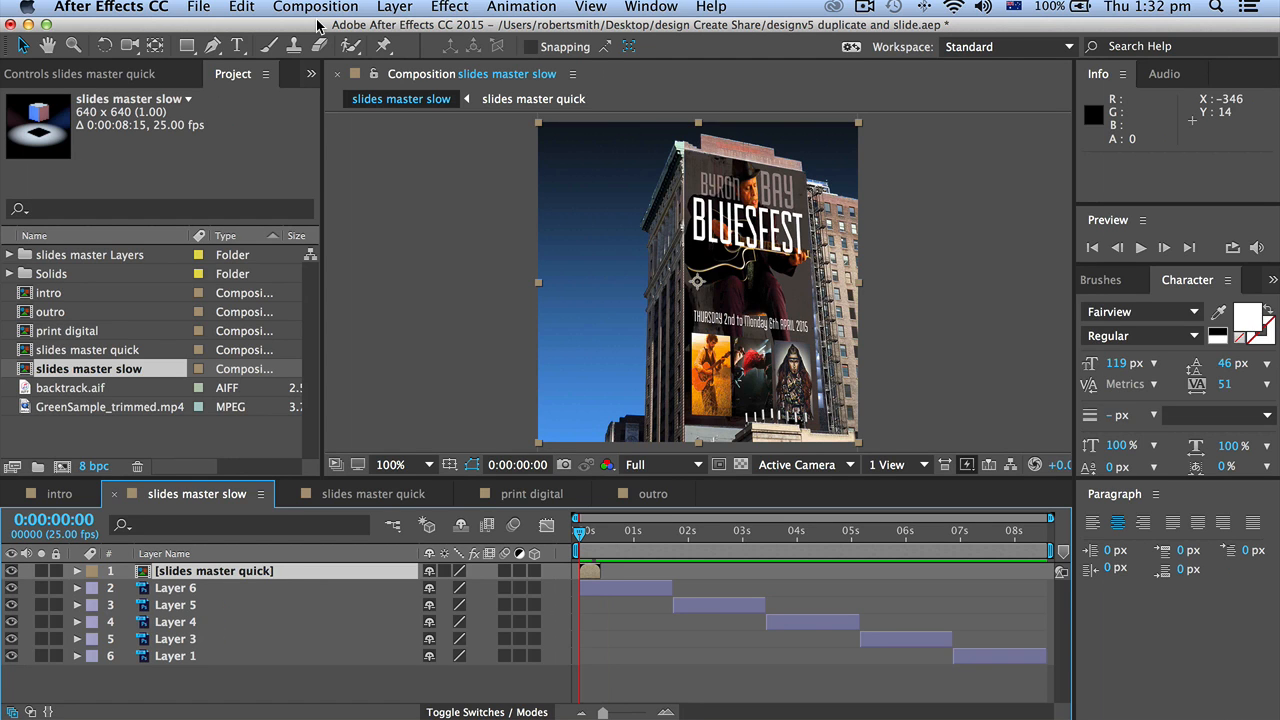
click(312, 8)
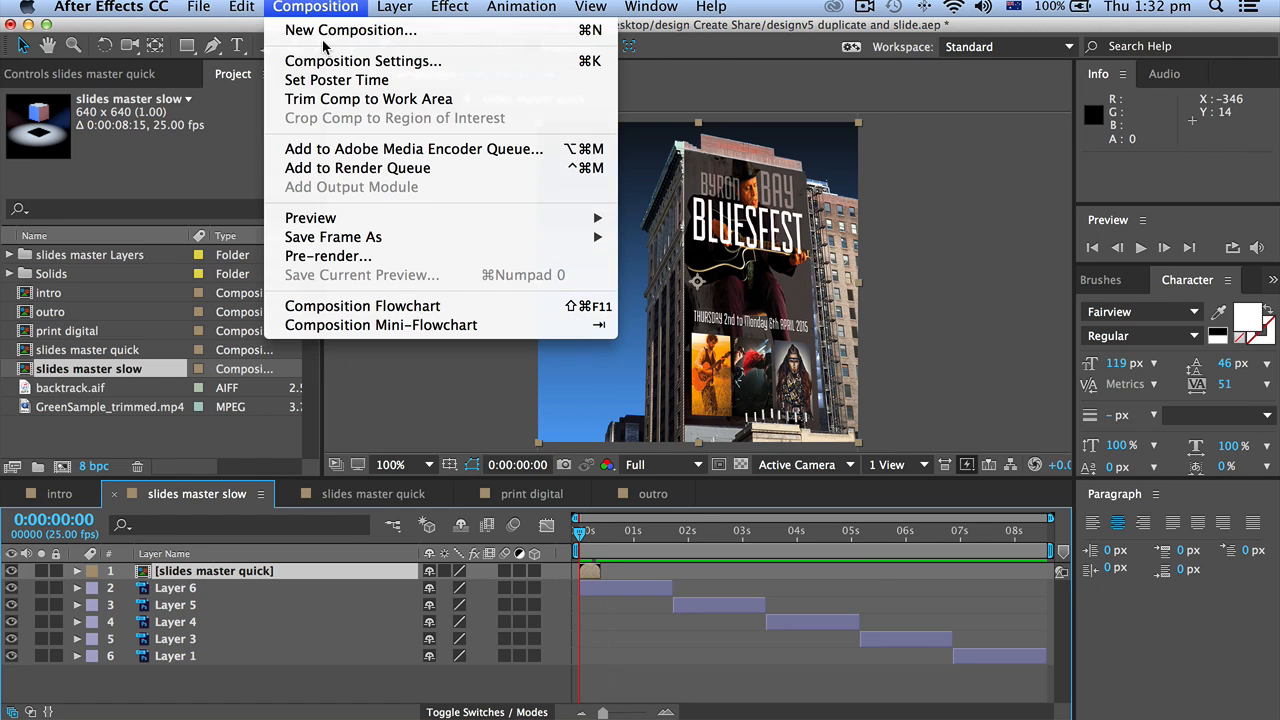
click(400, 30)
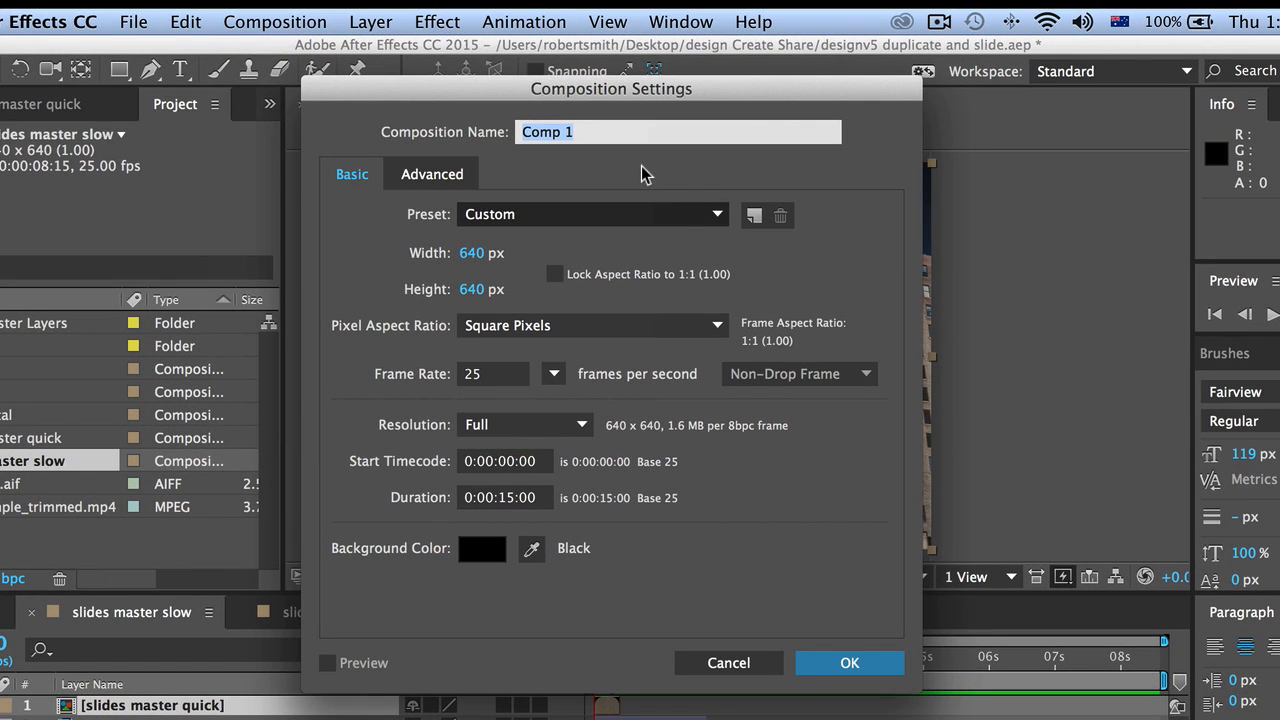
text(maste)
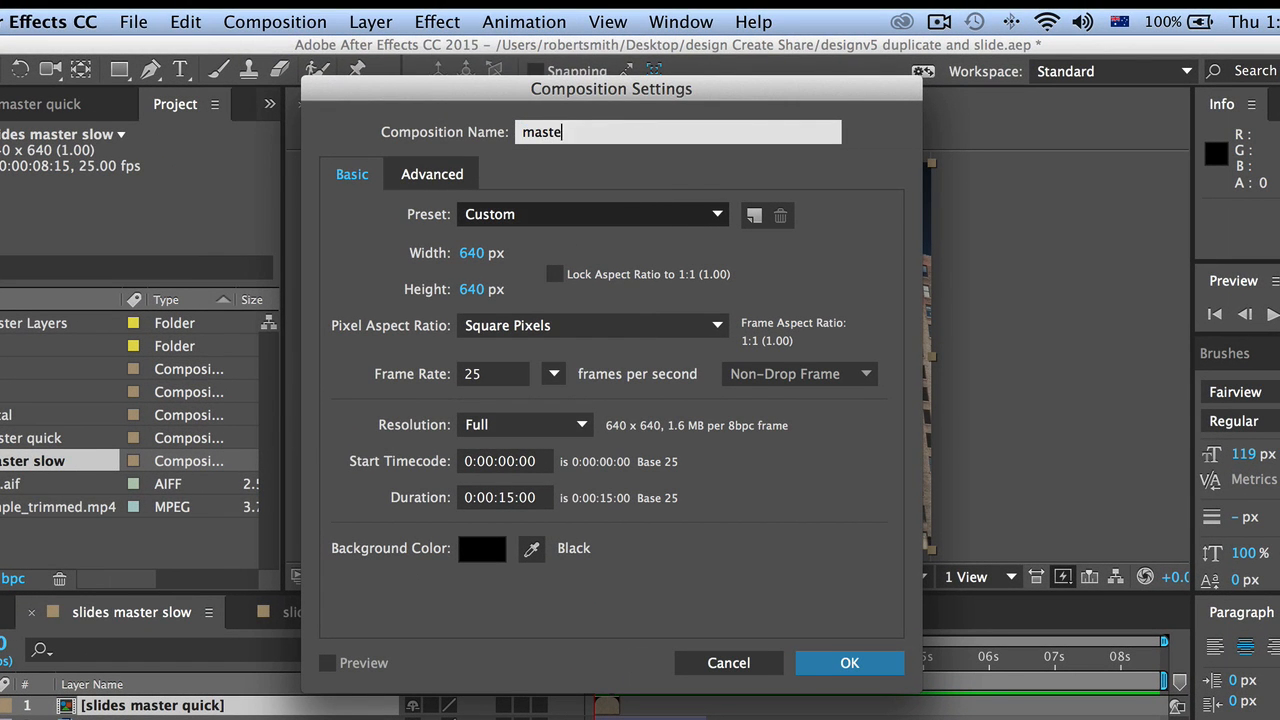
text(r timeline)
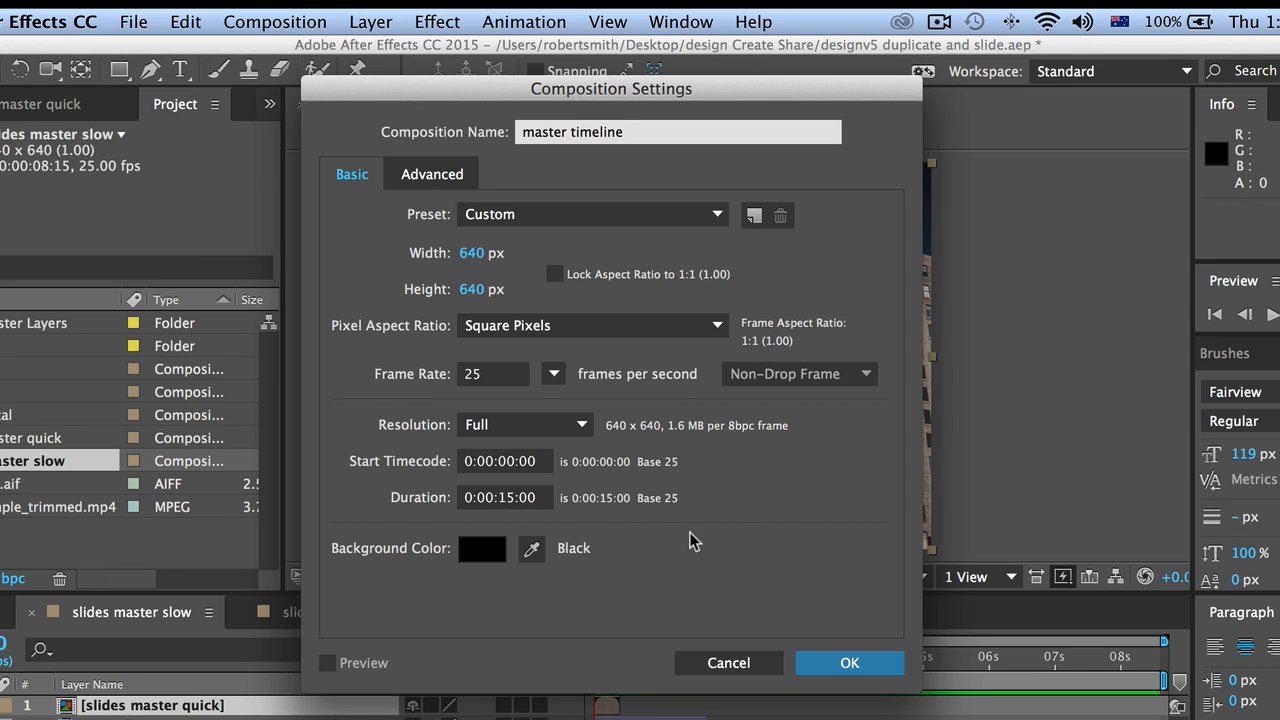
click(848, 665)
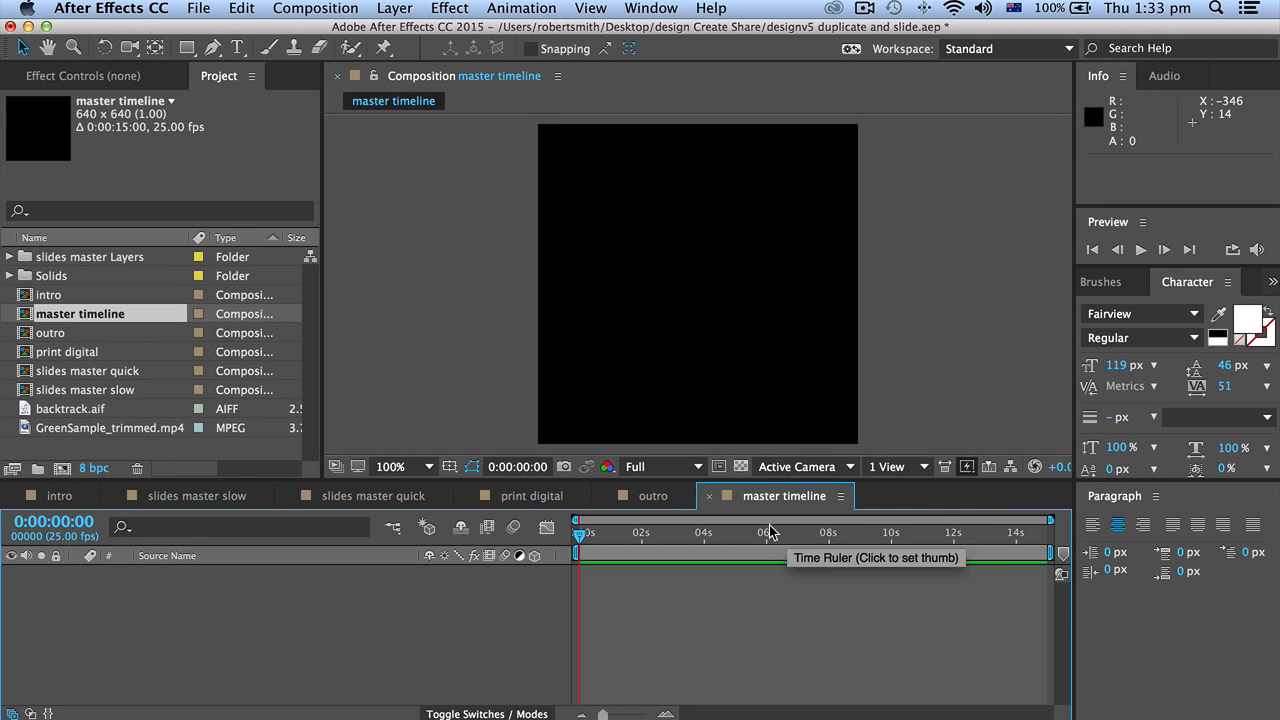
Add the intro, outro, print digital, slides master quick and slides master slow compositions as layers in the master timeline
click(31, 296)
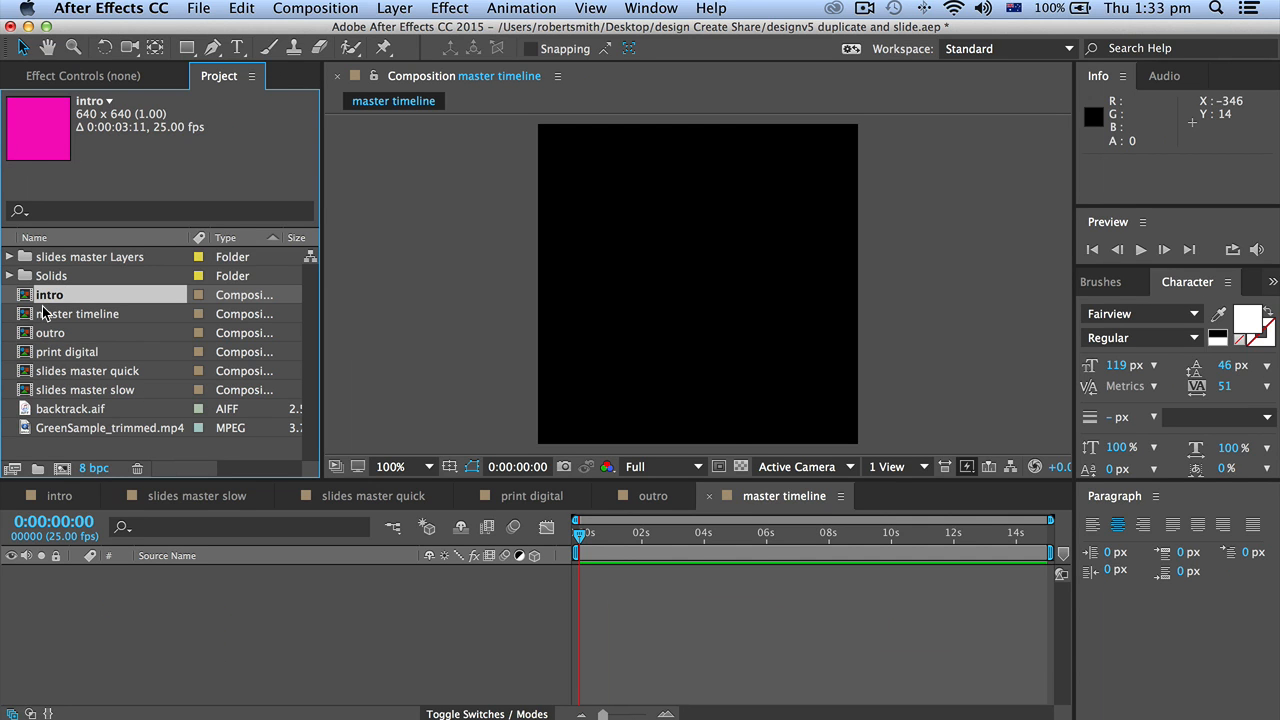
shift+click(28, 390)
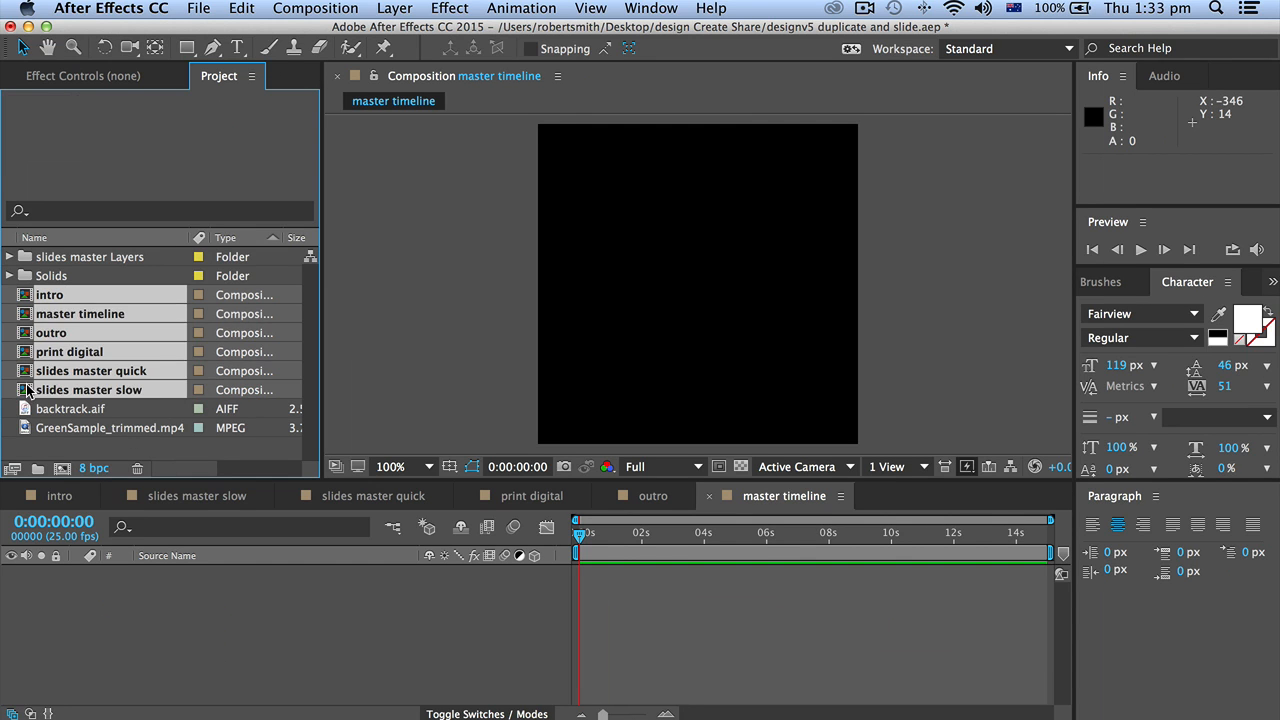
drag(216, 462, 115, 618)
drag(26, 393, 200, 672)
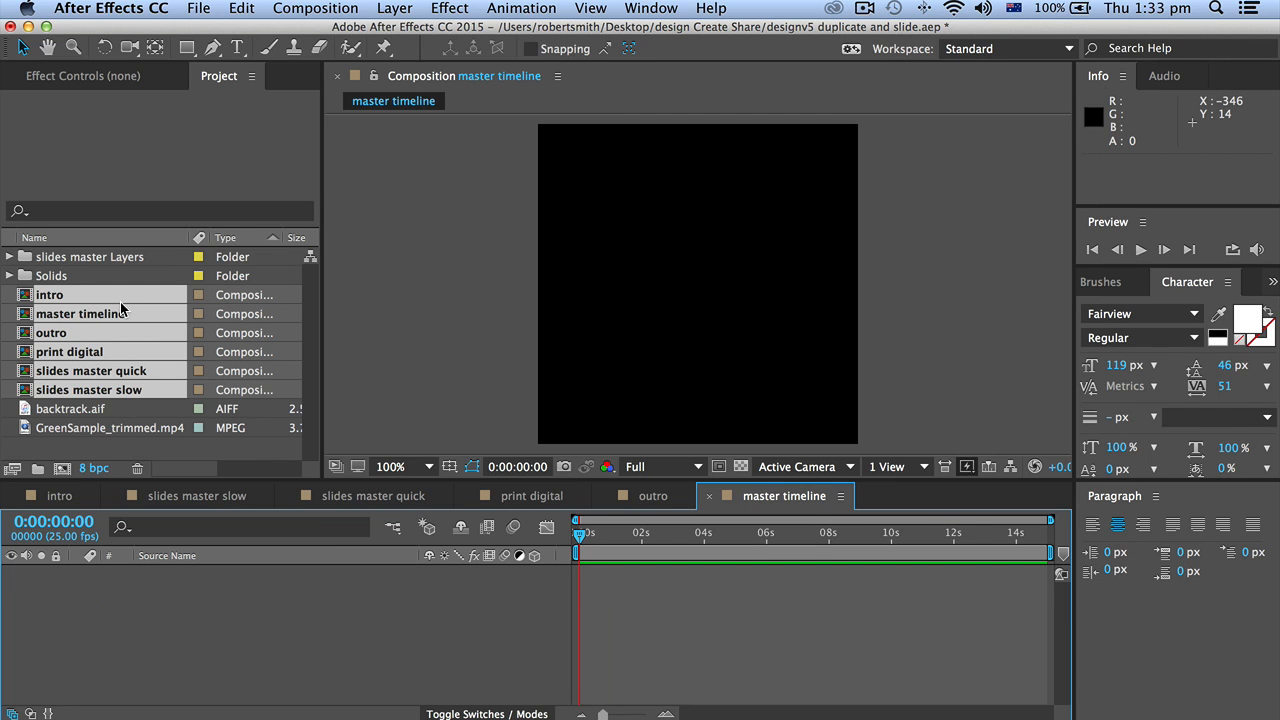
drag(66, 318, 237, 628)
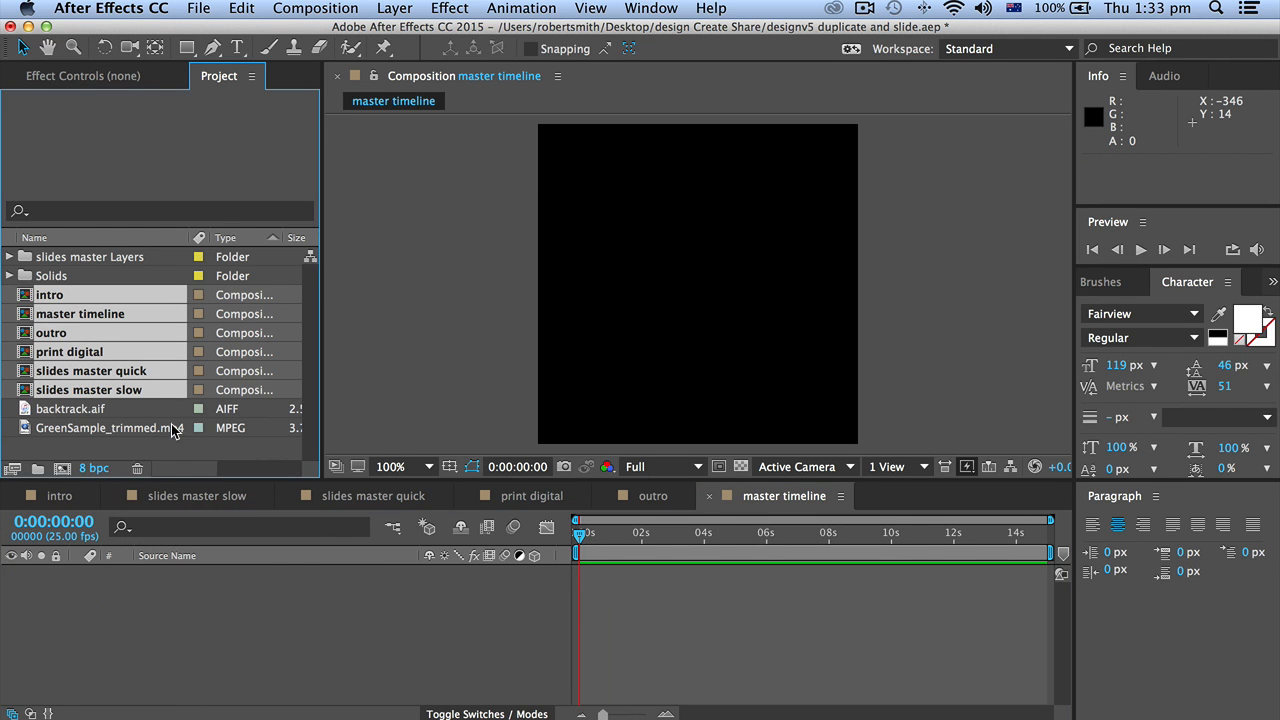
super+click(91, 316)
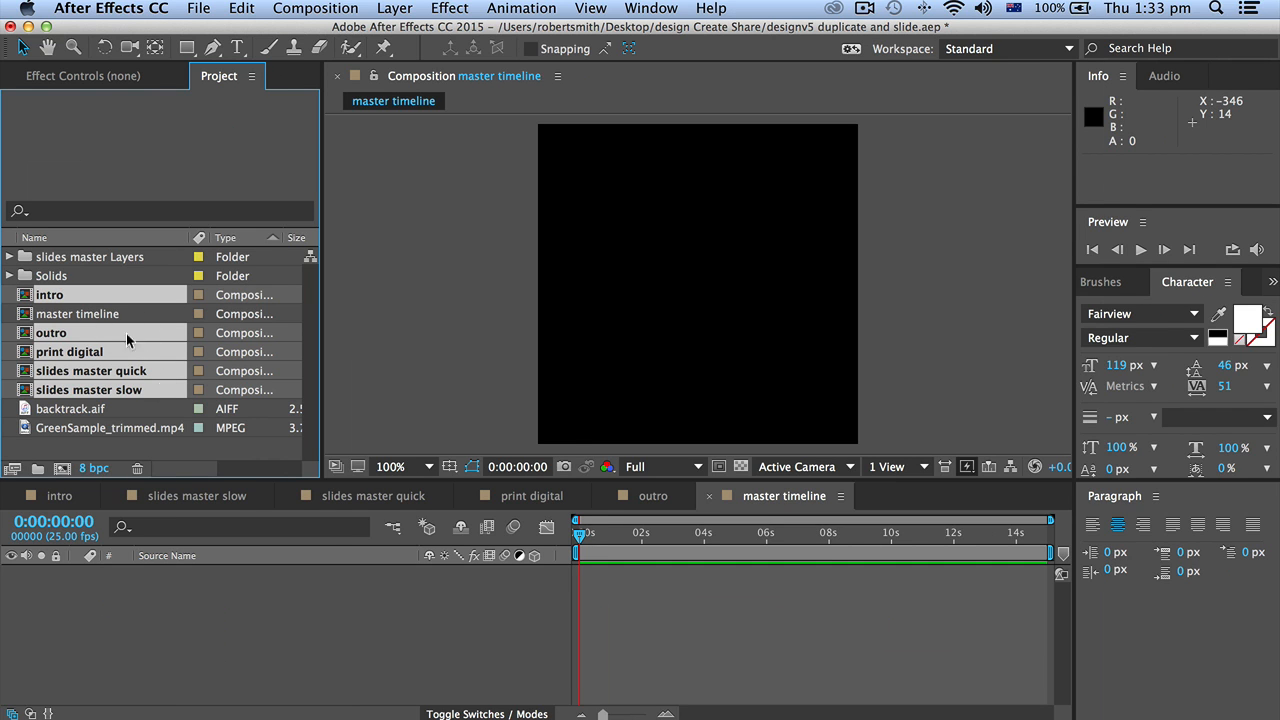
drag(121, 393, 236, 634)
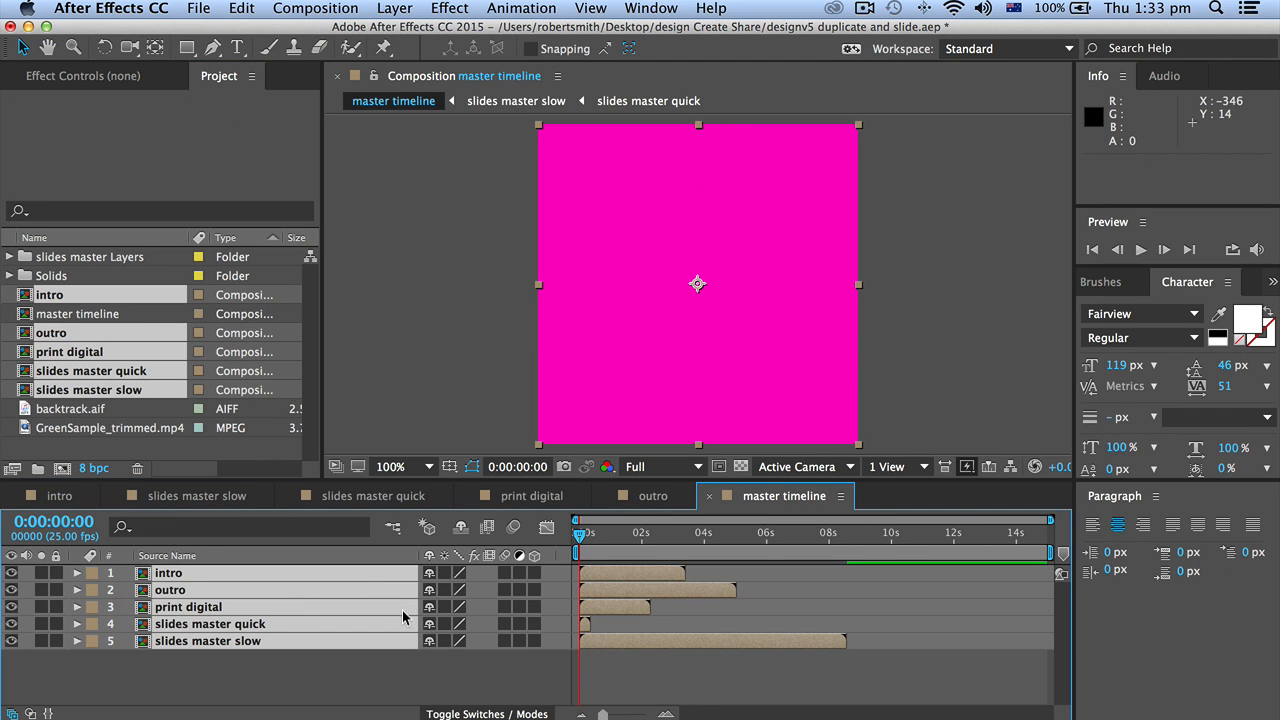
click(392, 680)
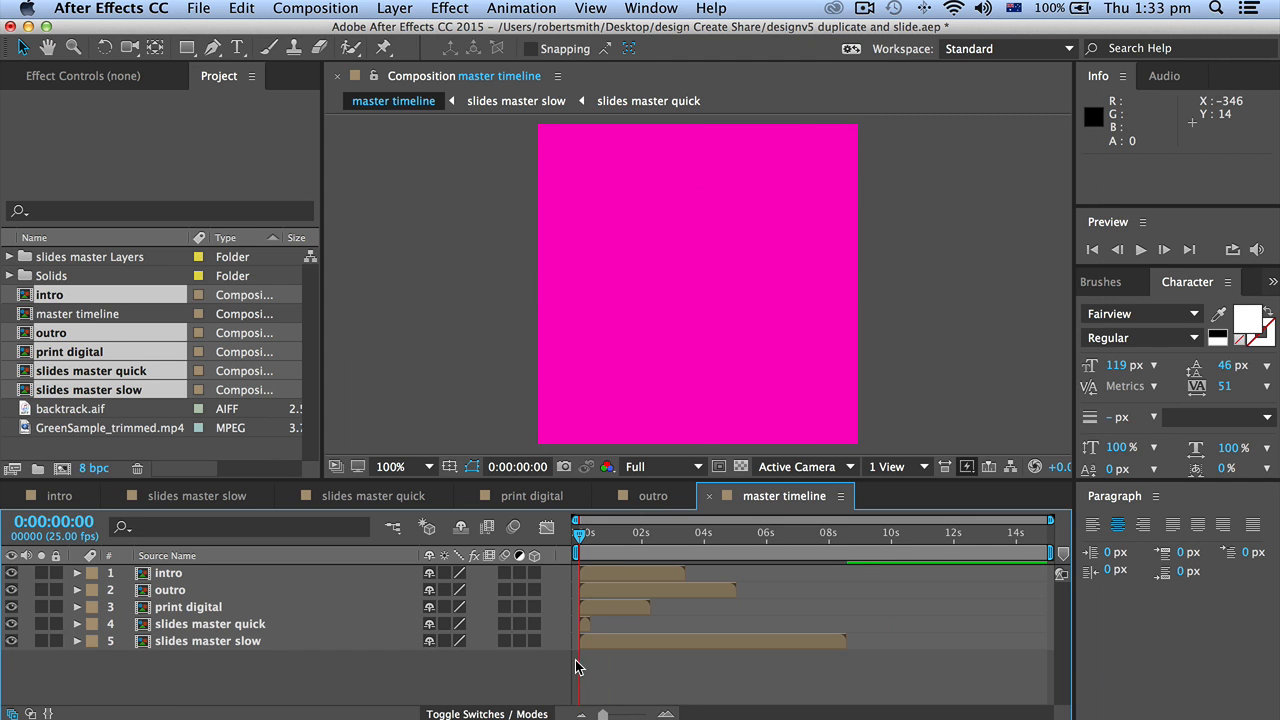
Select intro, slides master quick, slides master slow, print digital and outro in that order and sequence the layers end to end without overlap
drag(580, 538, 533, 540)
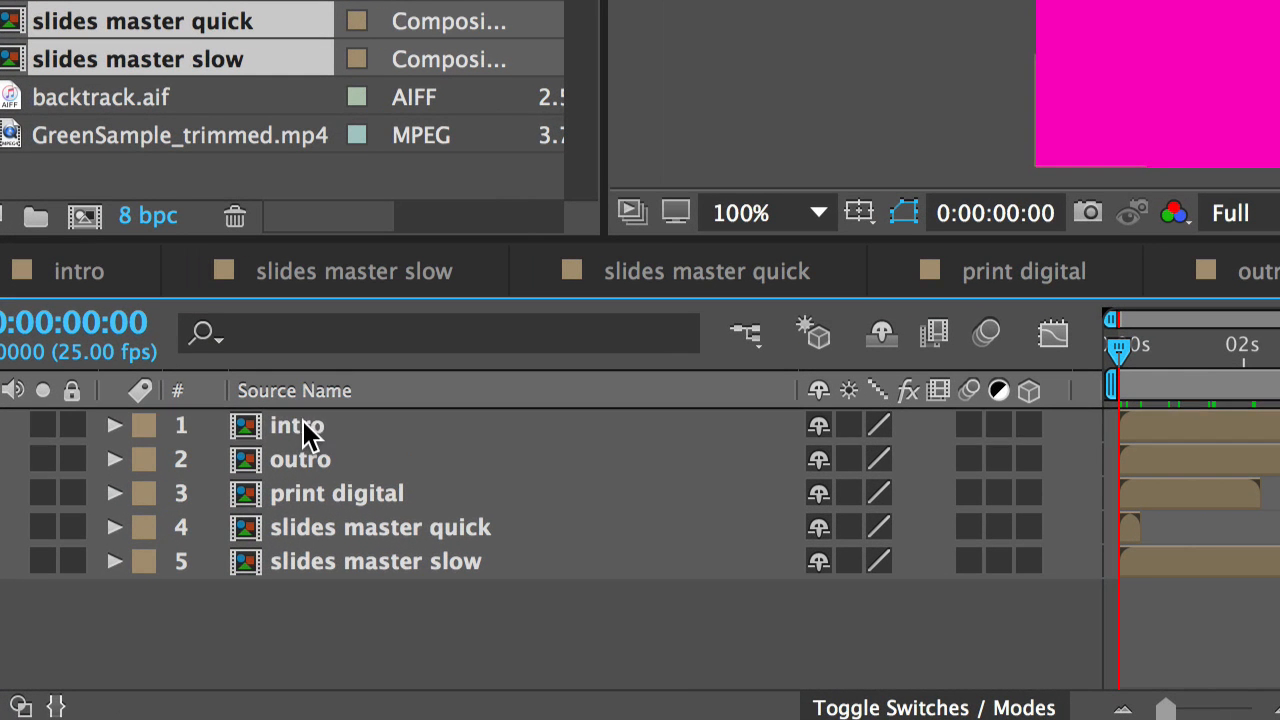
click(174, 575)
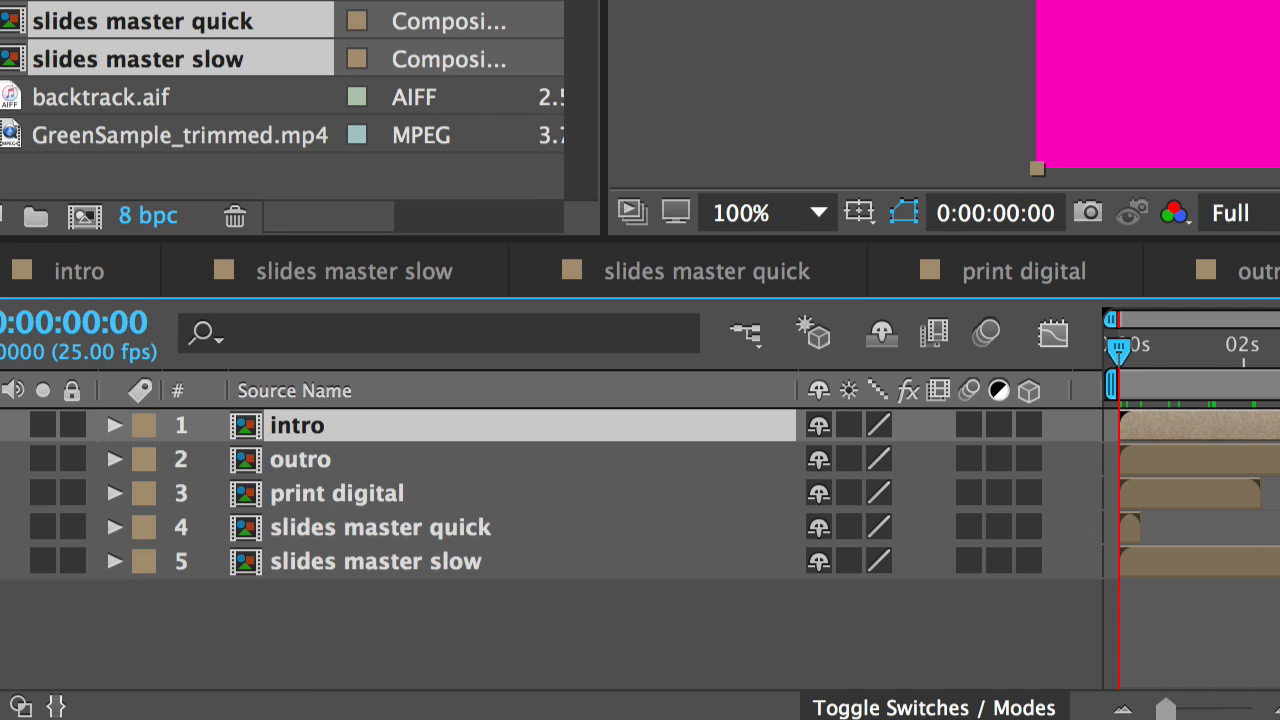
super+click(410, 527)
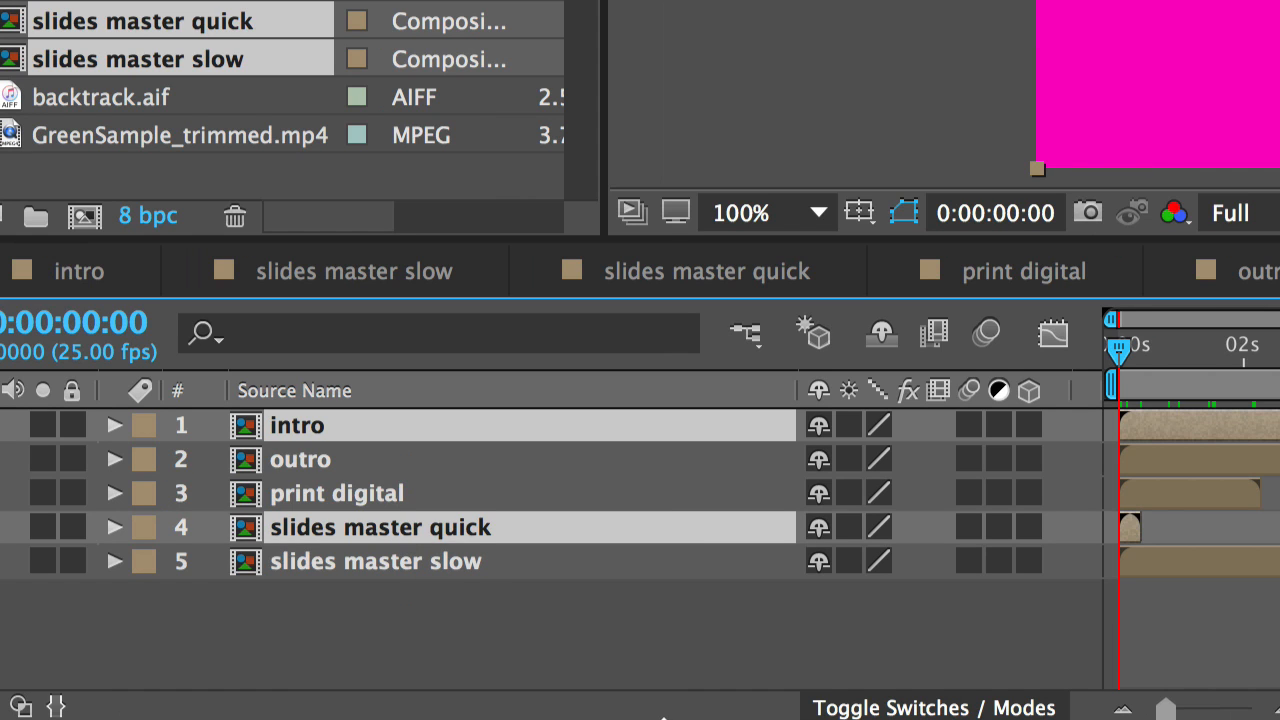
super+click(420, 566)
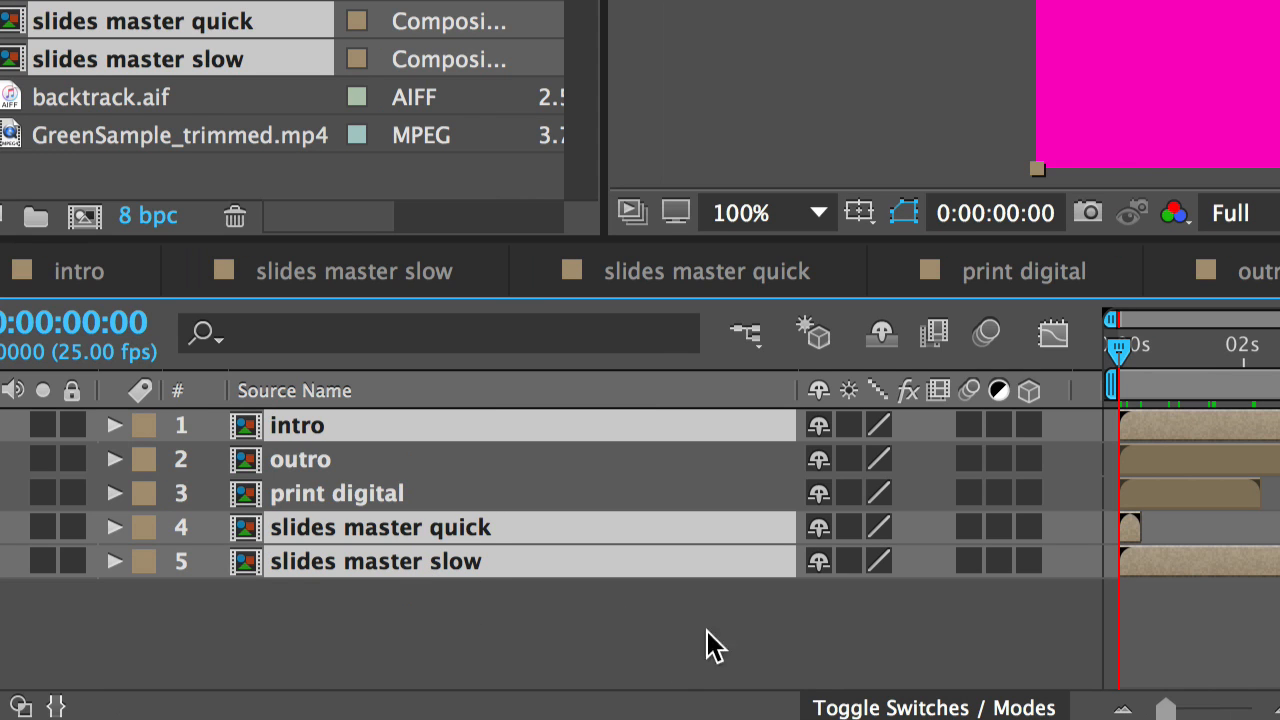
super+click(340, 500)
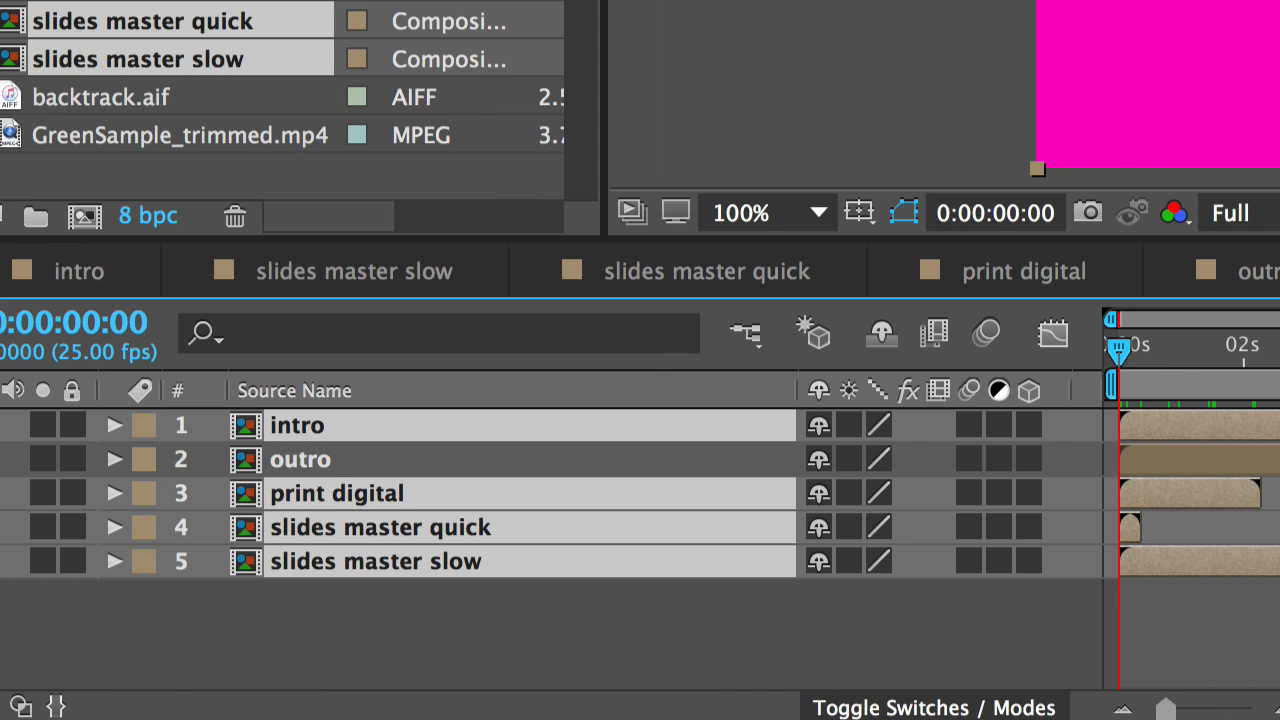
super+click(315, 468)
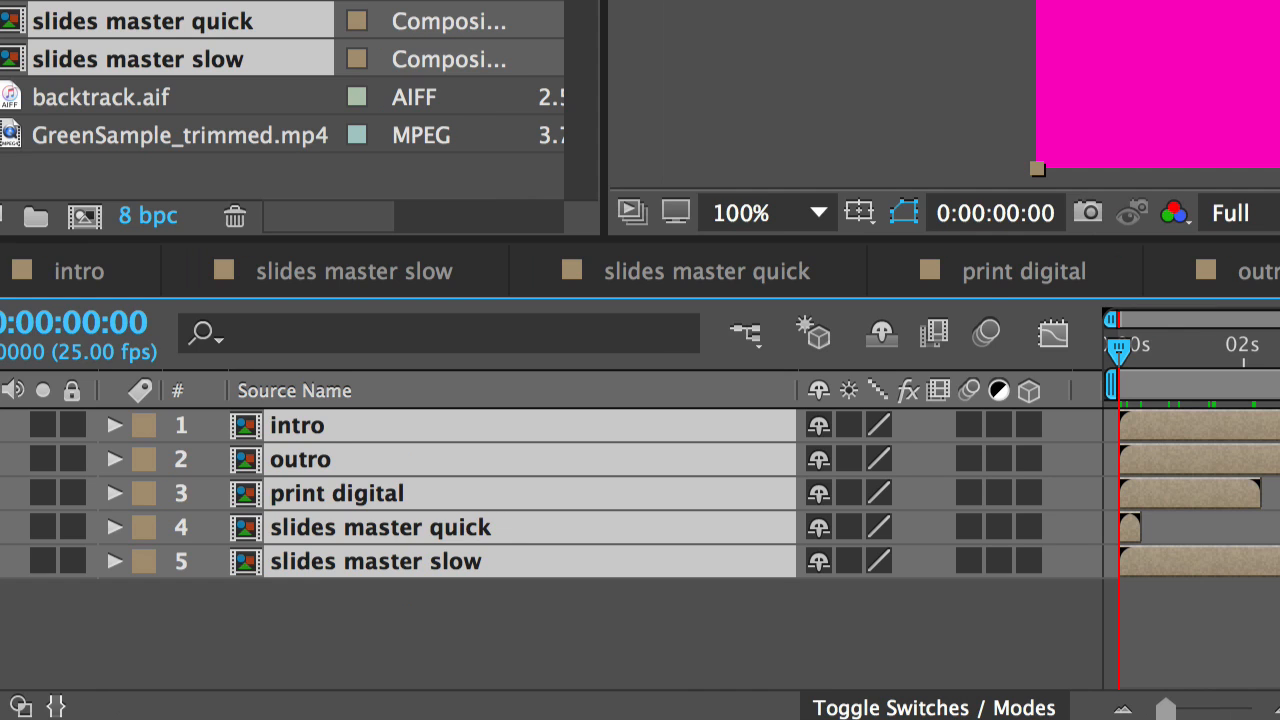
click(521, 11)
mouse_move(525, 78)
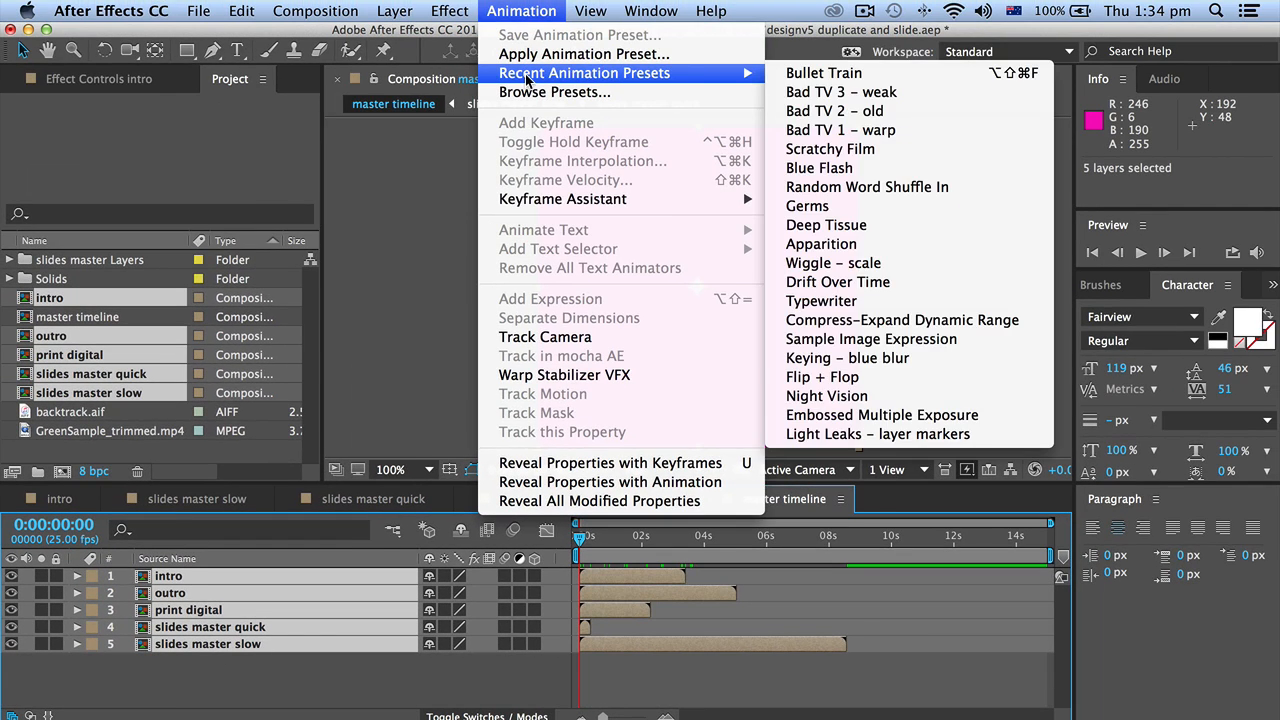
mouse_move(548, 200)
click(871, 333)
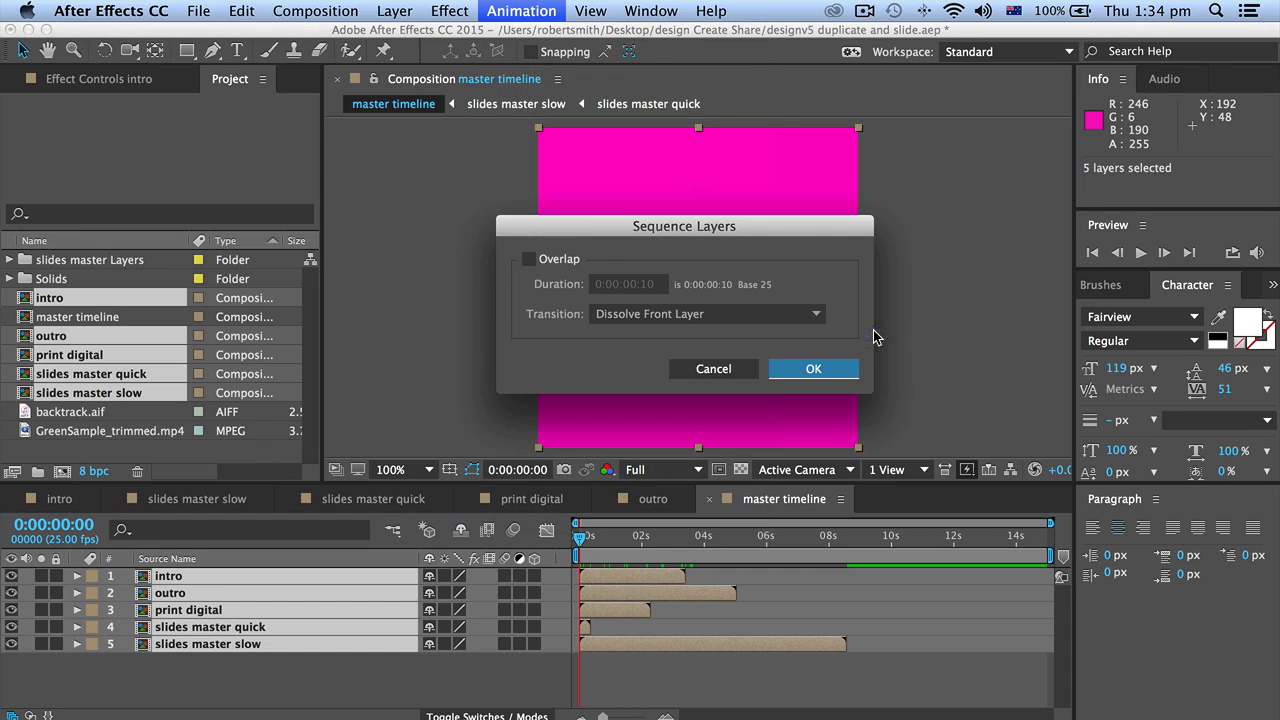
click(812, 370)
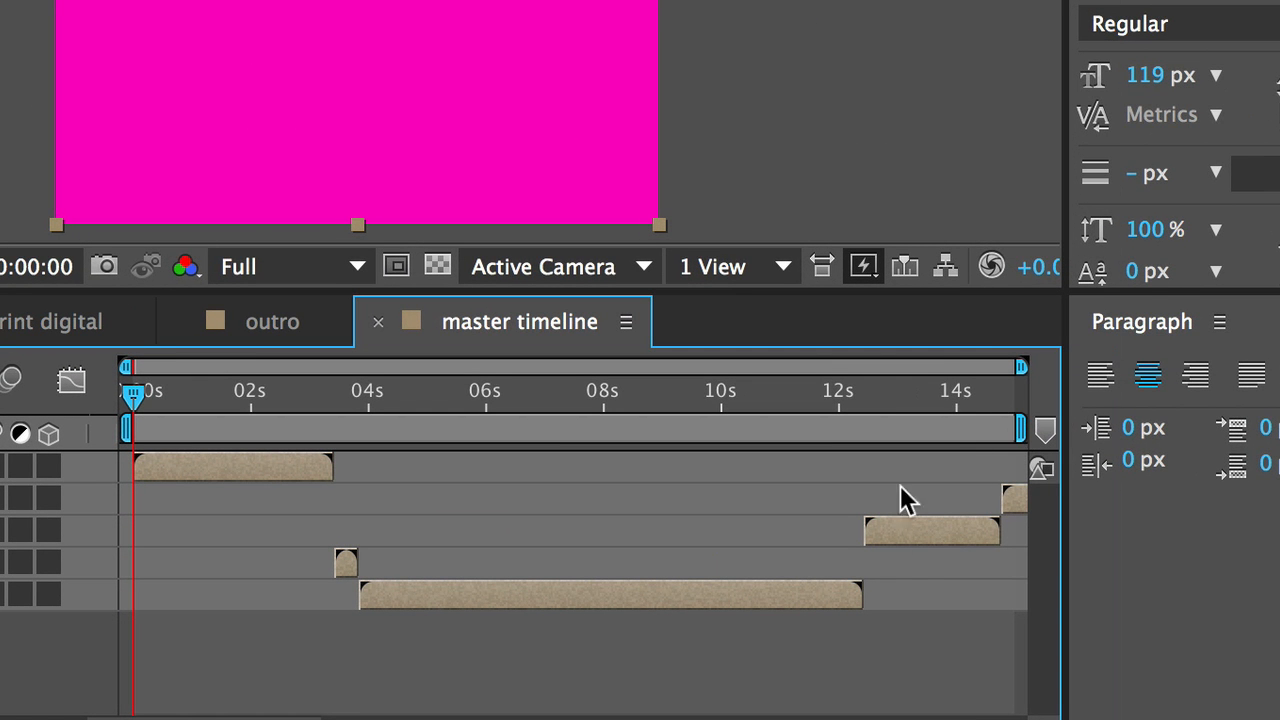
Preview the master timeline from the start and inspect the frame at 0:00:03:16 in the slides master quick section
drag(968, 410, 20, 398)
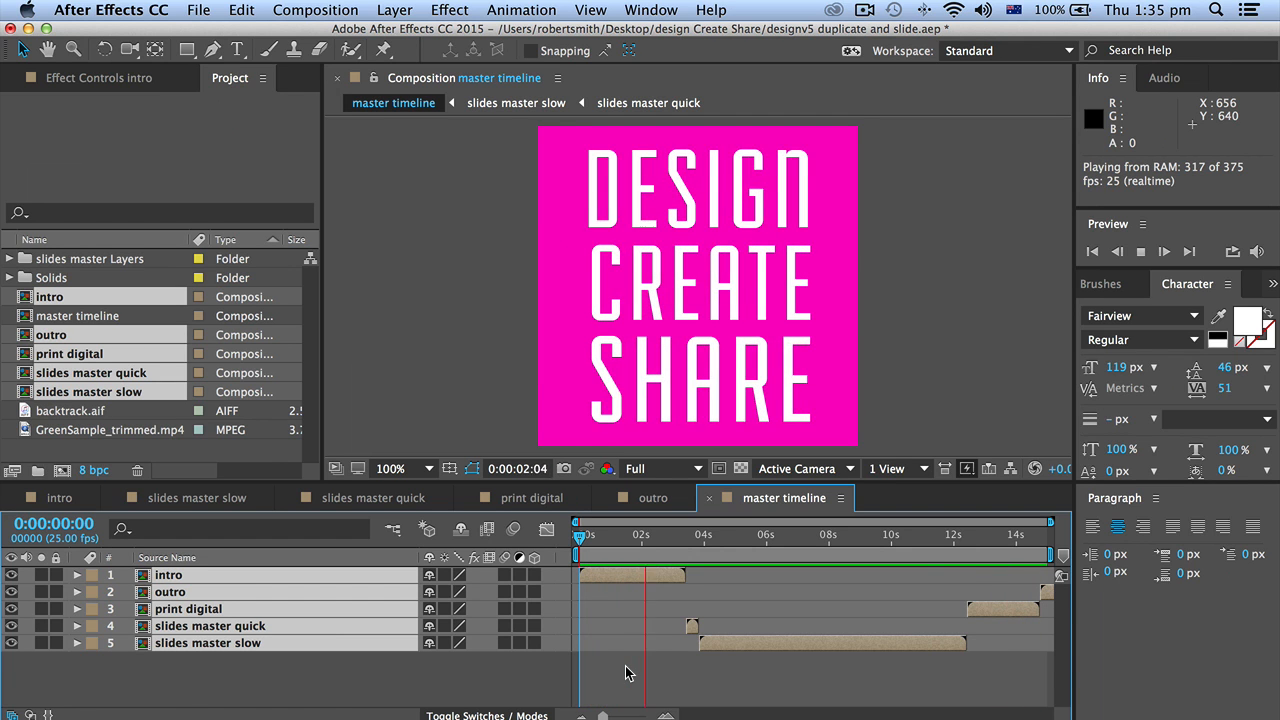
key(space)
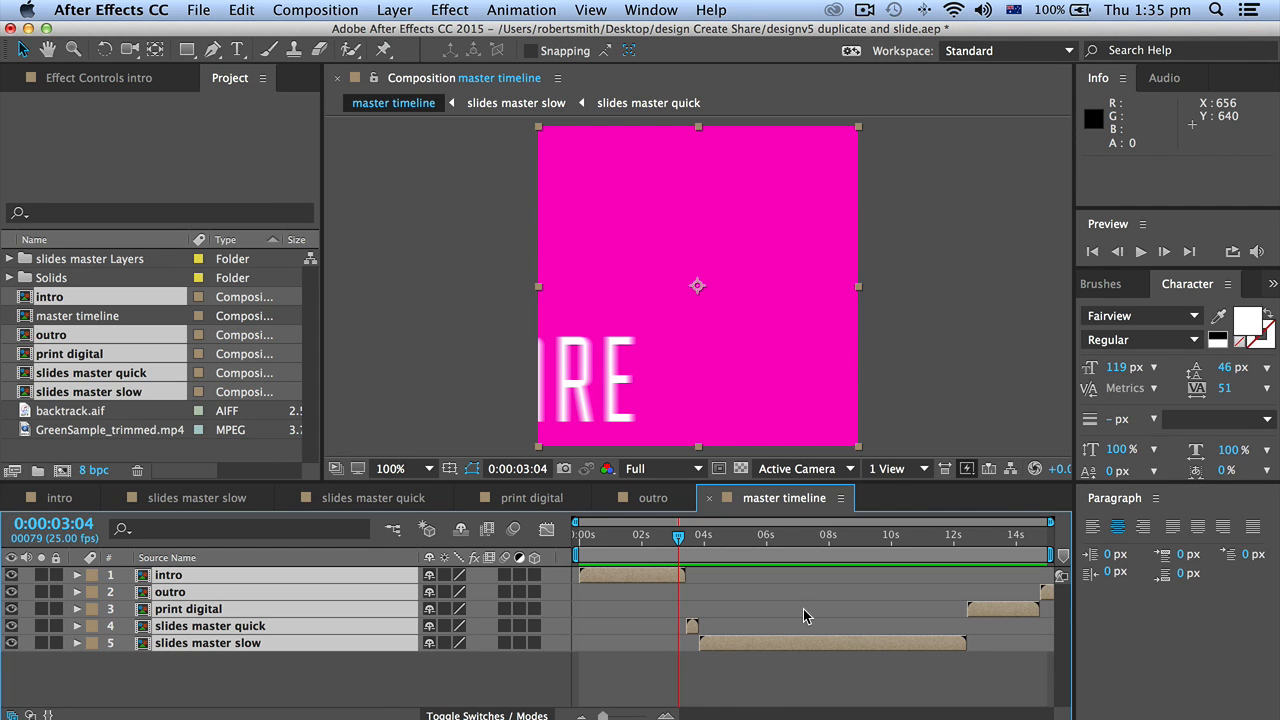
mouse_move(678, 537)
mouse_down()
mouse_move(614, 537)
mouse_move(693, 543)
mouse_up()
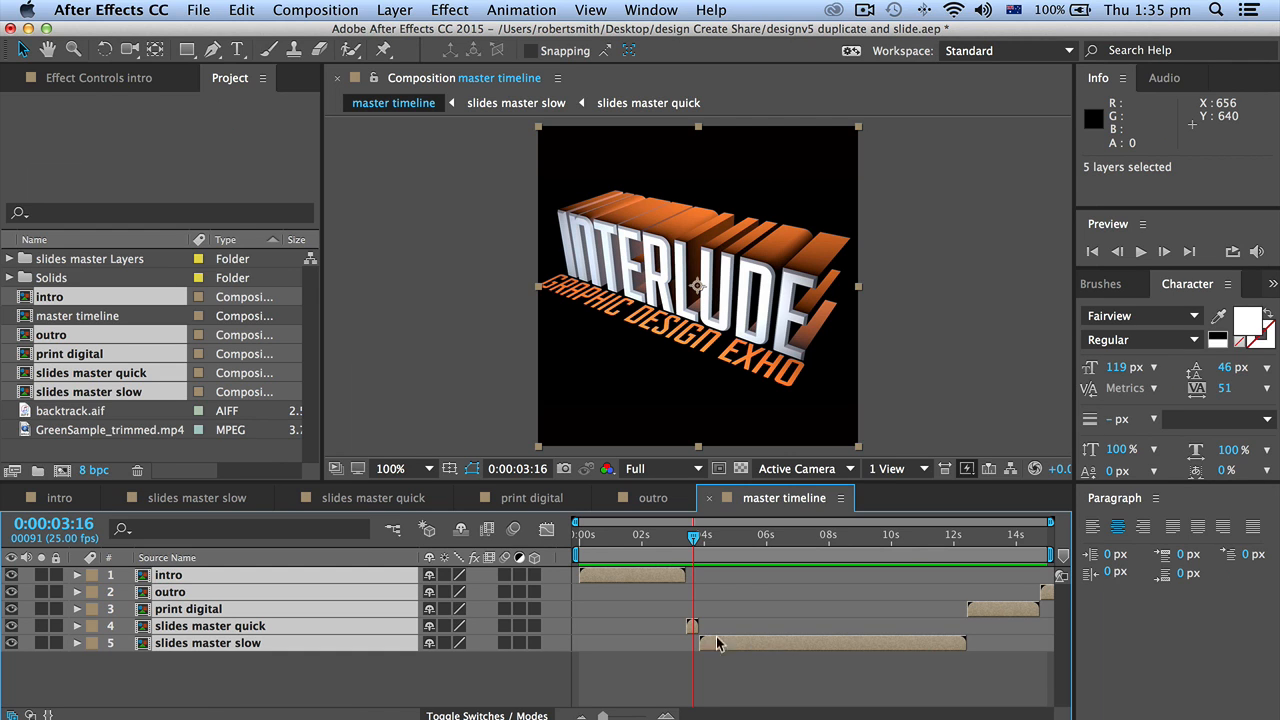
click(316, 692)
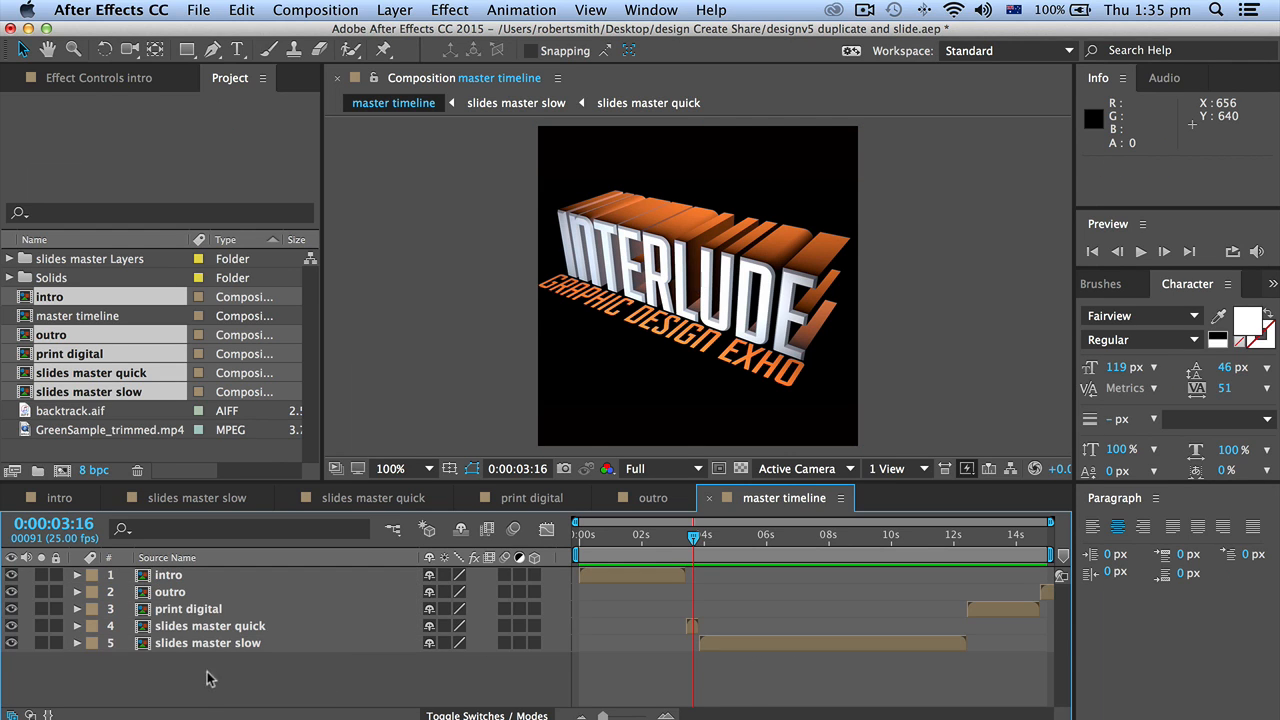
click(130, 410)
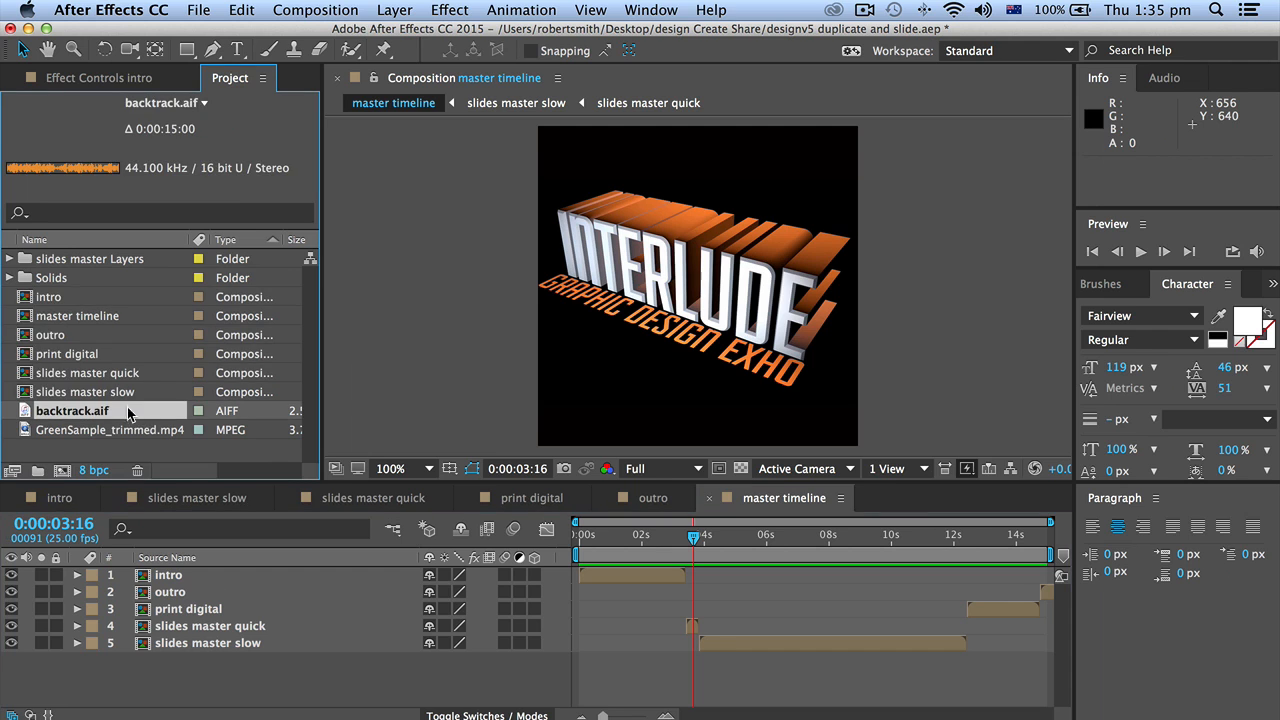
In slides master slow, shift Layers 5, 4, 3 and 1 earlier to overlap their predecessors, starting Layer 3 at 0:00:03:24 and Layer 1 at 0:00:05:07
double_click(28, 392)
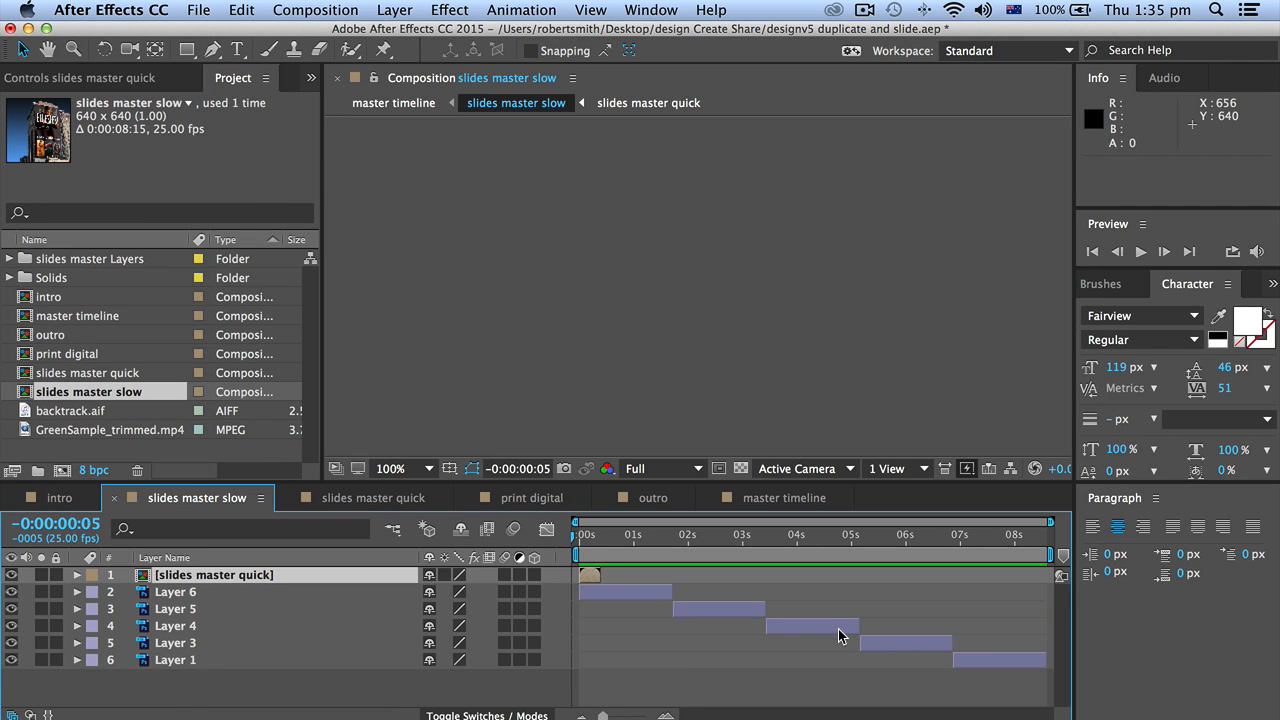
drag(721, 609, 692, 609)
drag(785, 628, 776, 627)
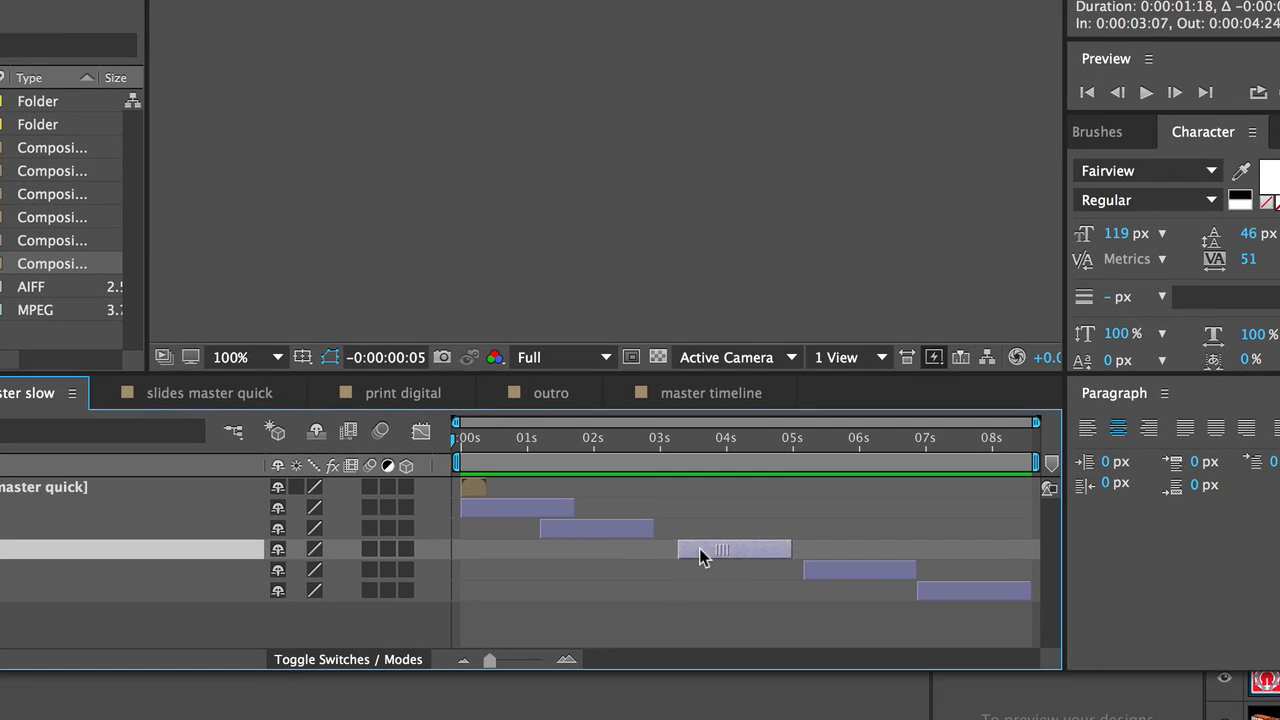
drag(699, 555, 668, 555)
drag(836, 577, 757, 577)
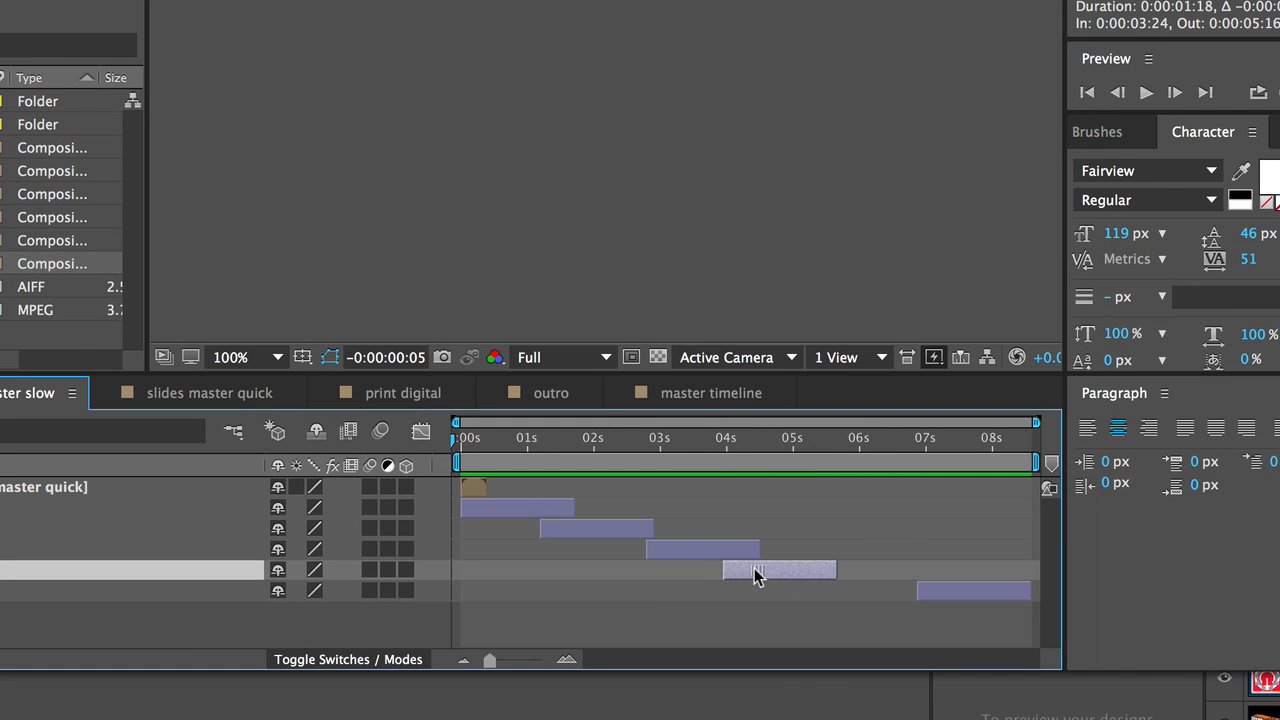
drag(964, 595, 859, 597)
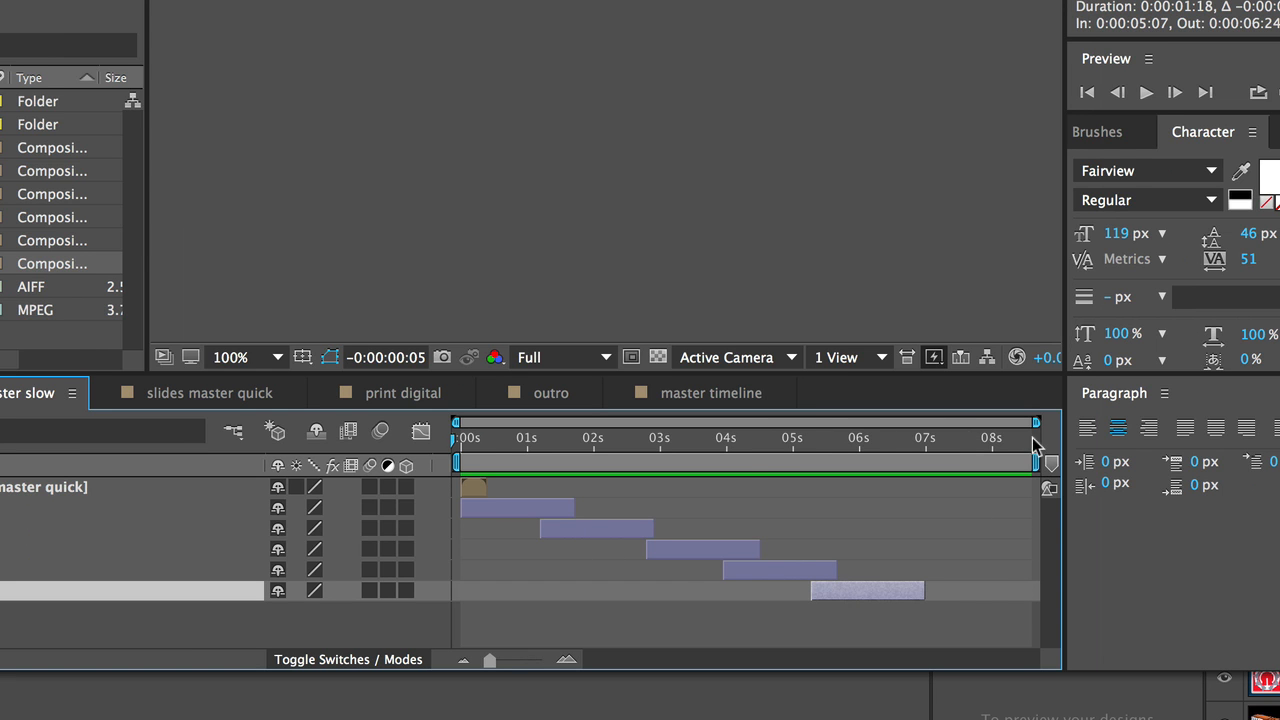
Preview slides master slow from 0:00:00:00 to check the overlapping slides
drag(472, 440, 425, 440)
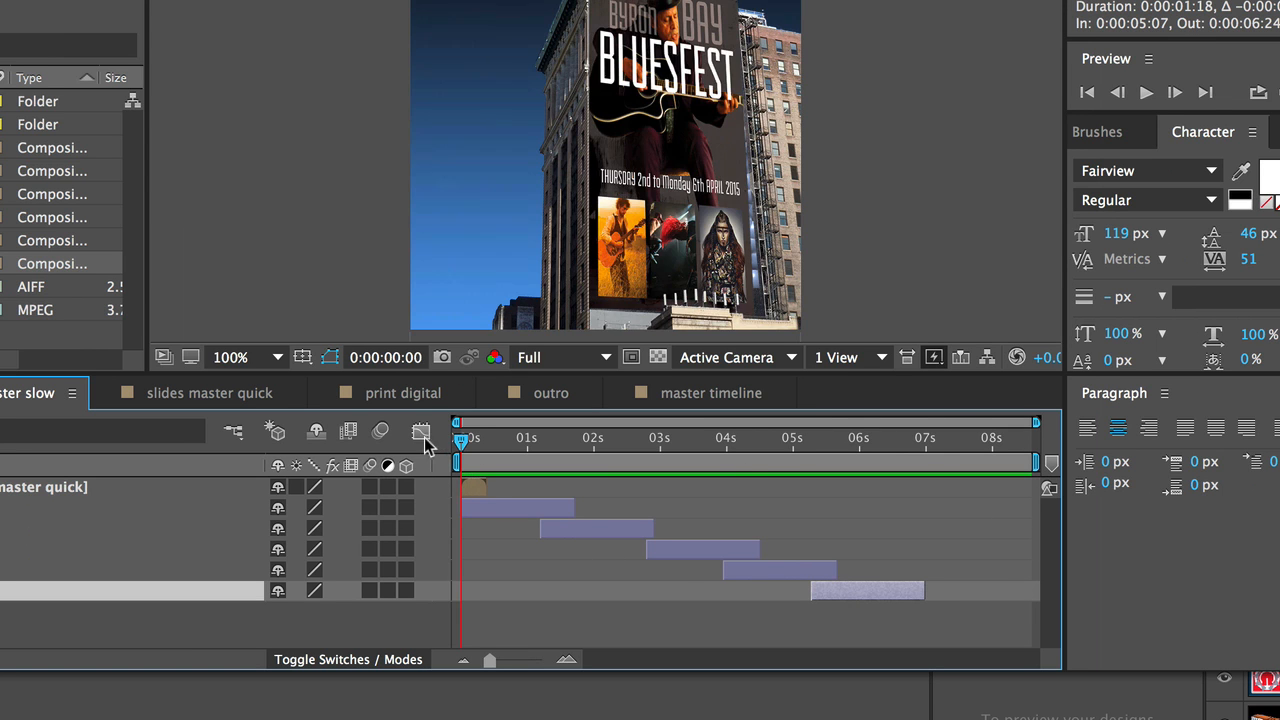
key(space)
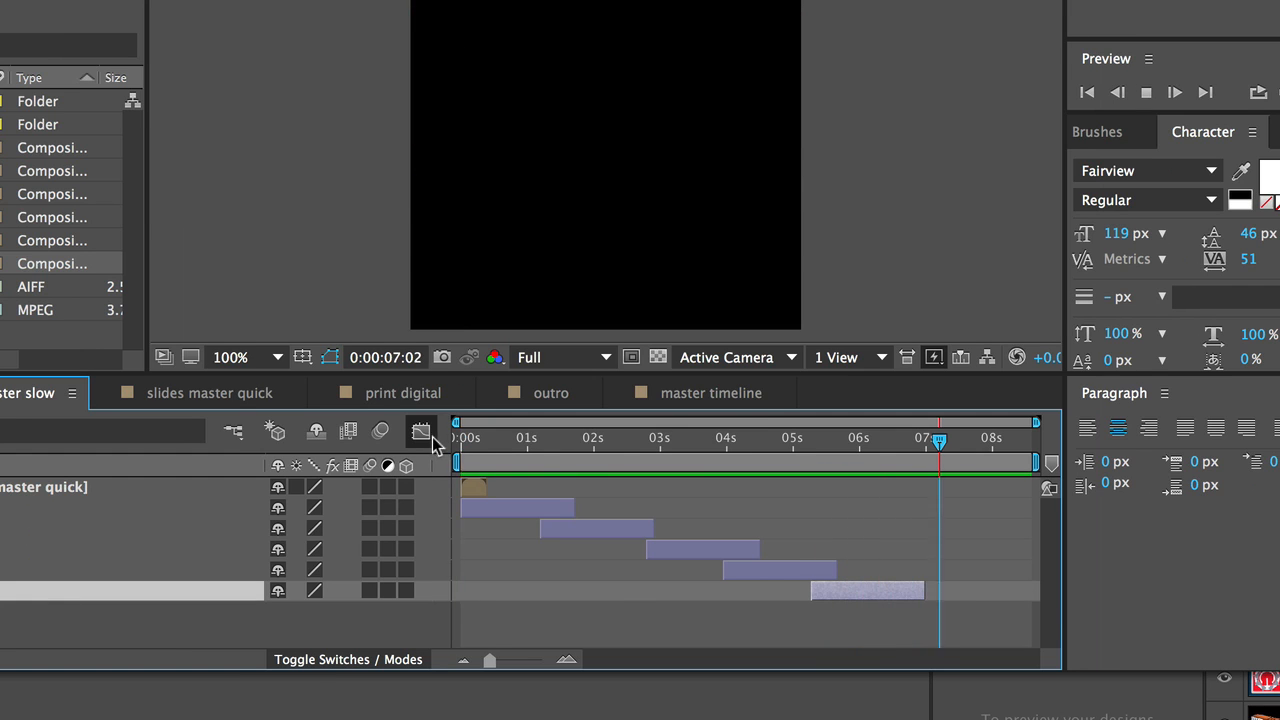
key(space)
End the slides master slow work area at Layer 1's out point, 0:00:06:24, and trim the composition to it
click(206, 616)
click(104, 593)
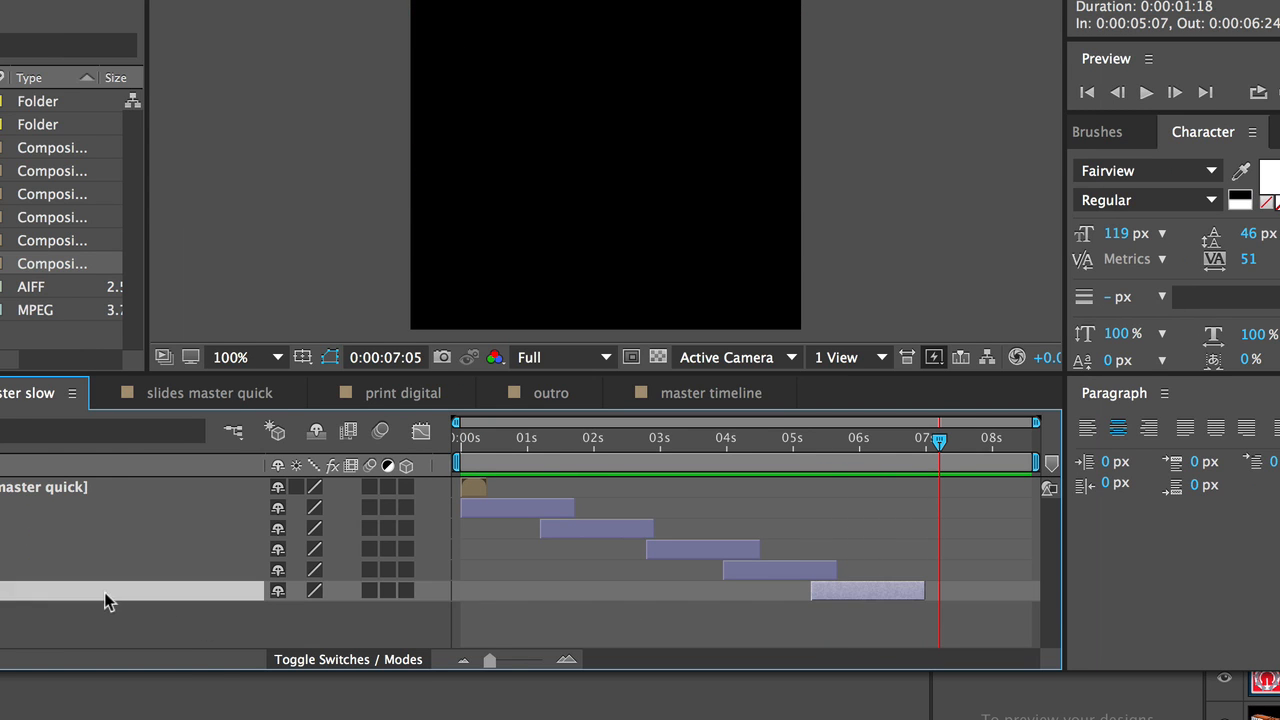
key(o)
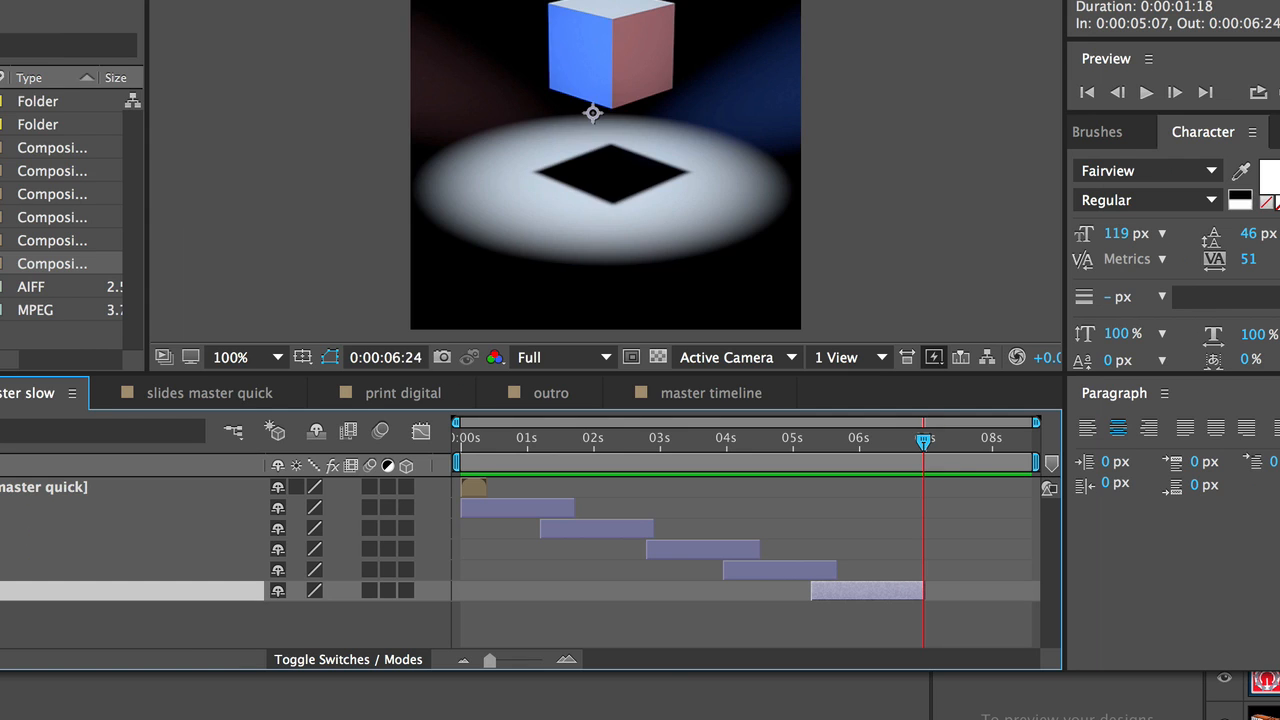
key(n)
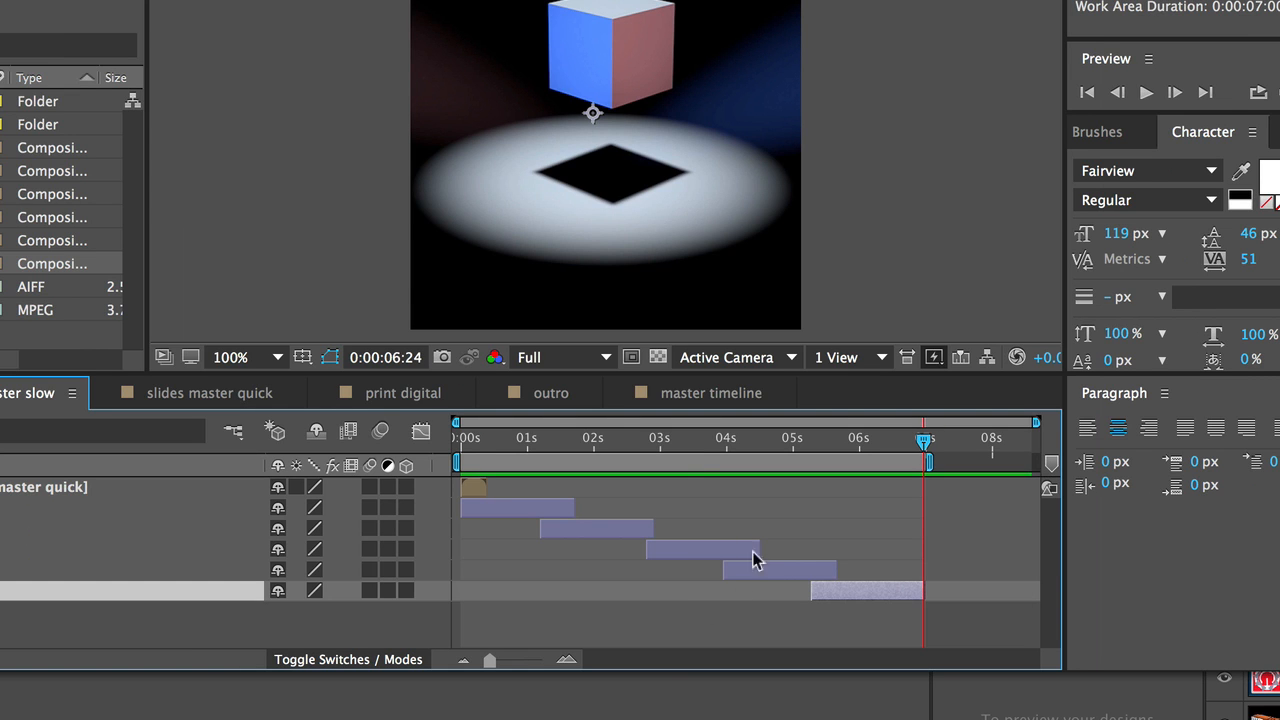
right_click(751, 467)
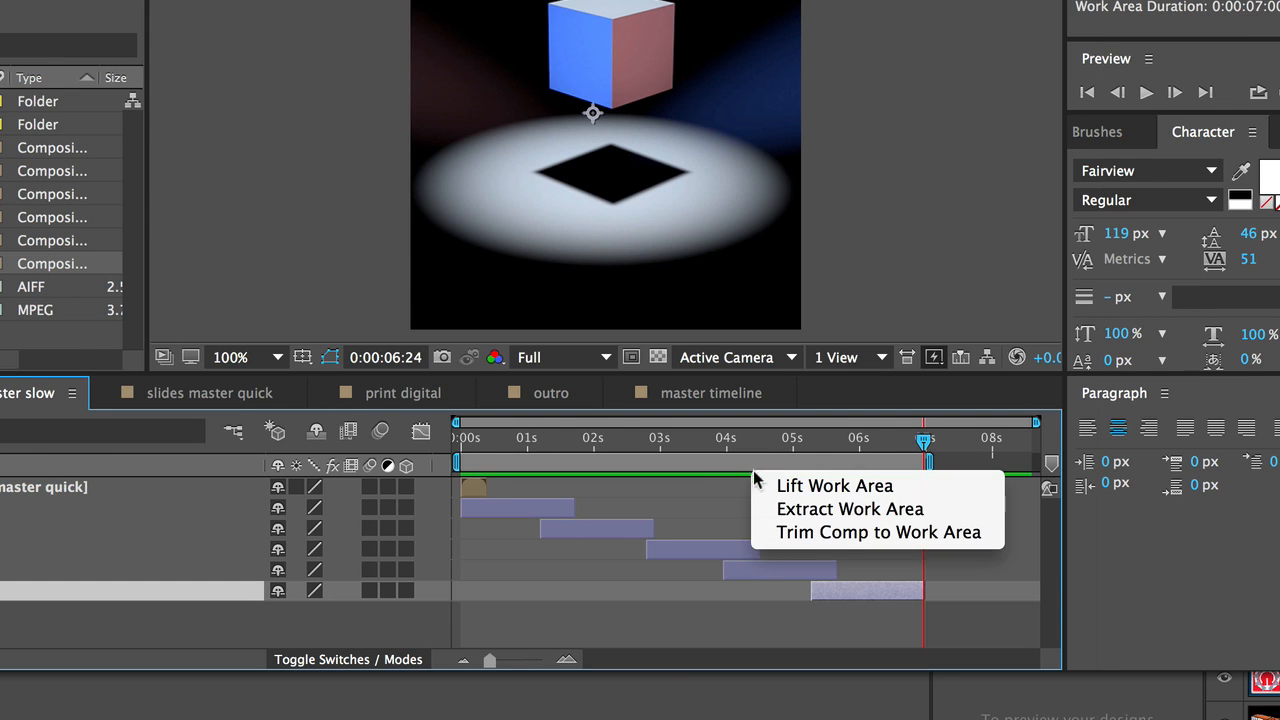
click(779, 533)
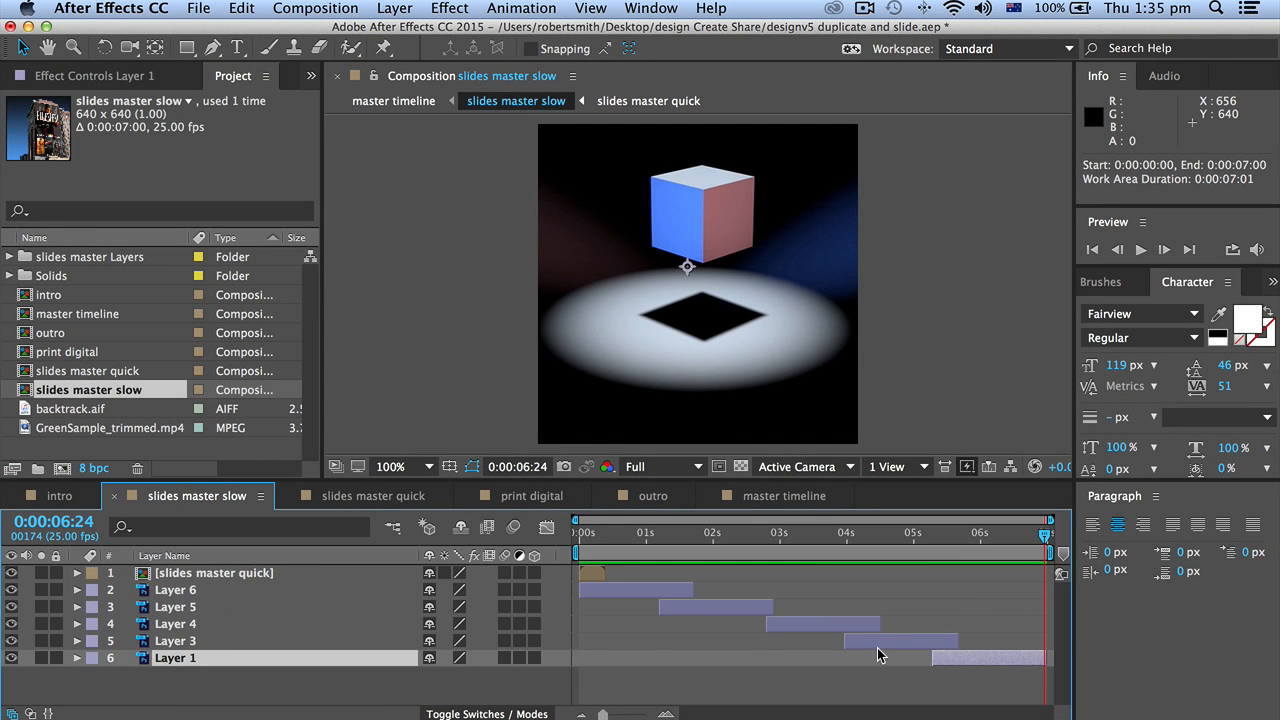
In the master timeline, move print digital and outro together to close the gap after slides master slow, starting print digital at 0:00:10:19
double_click(24, 317)
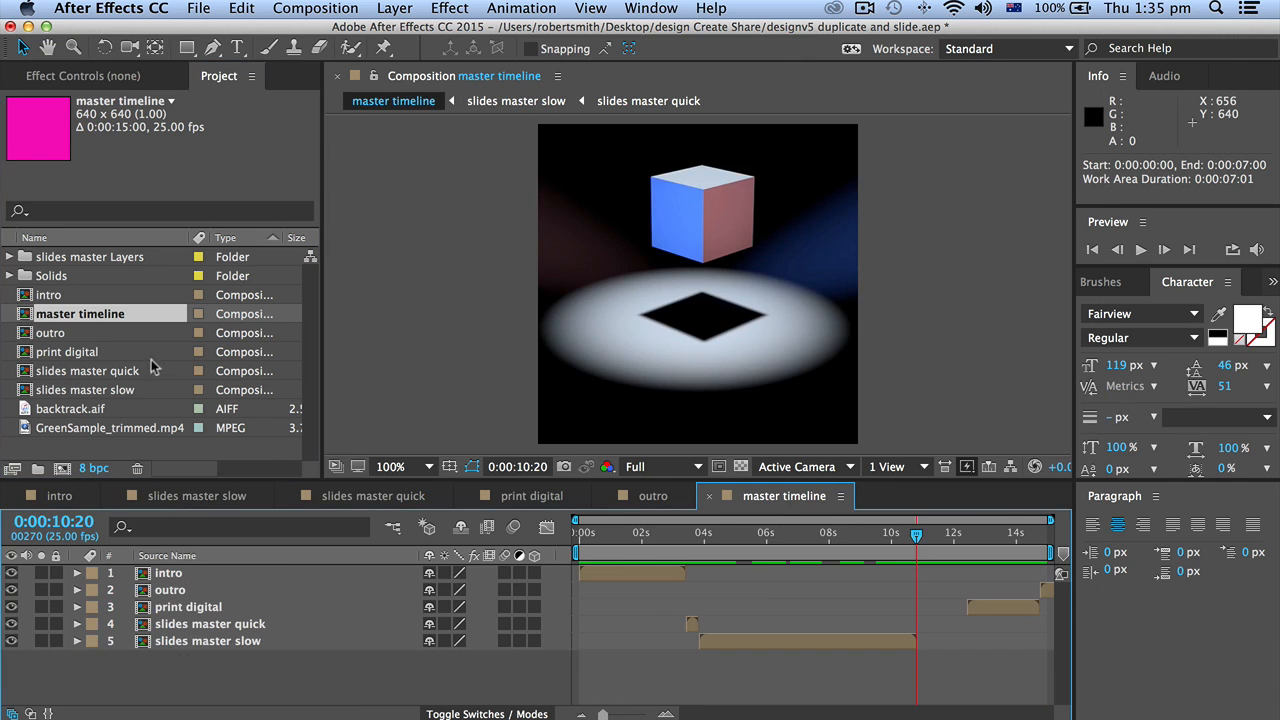
click(991, 612)
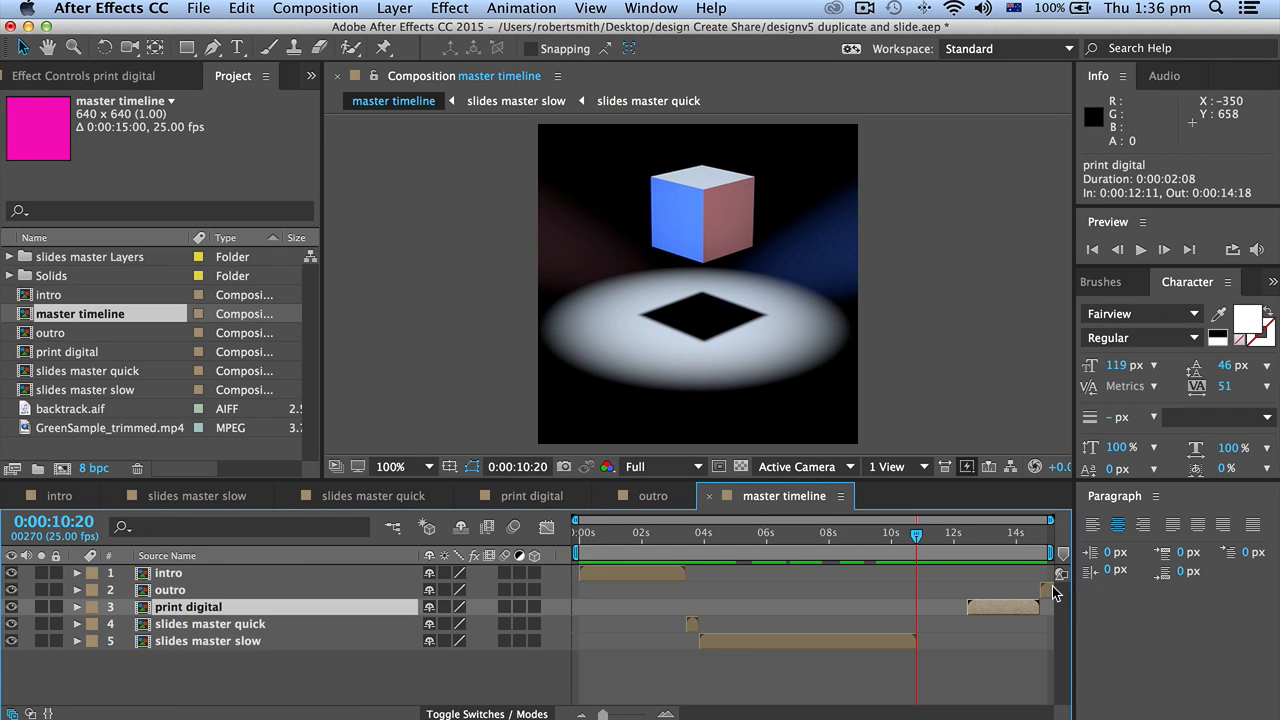
shift+click(1046, 594)
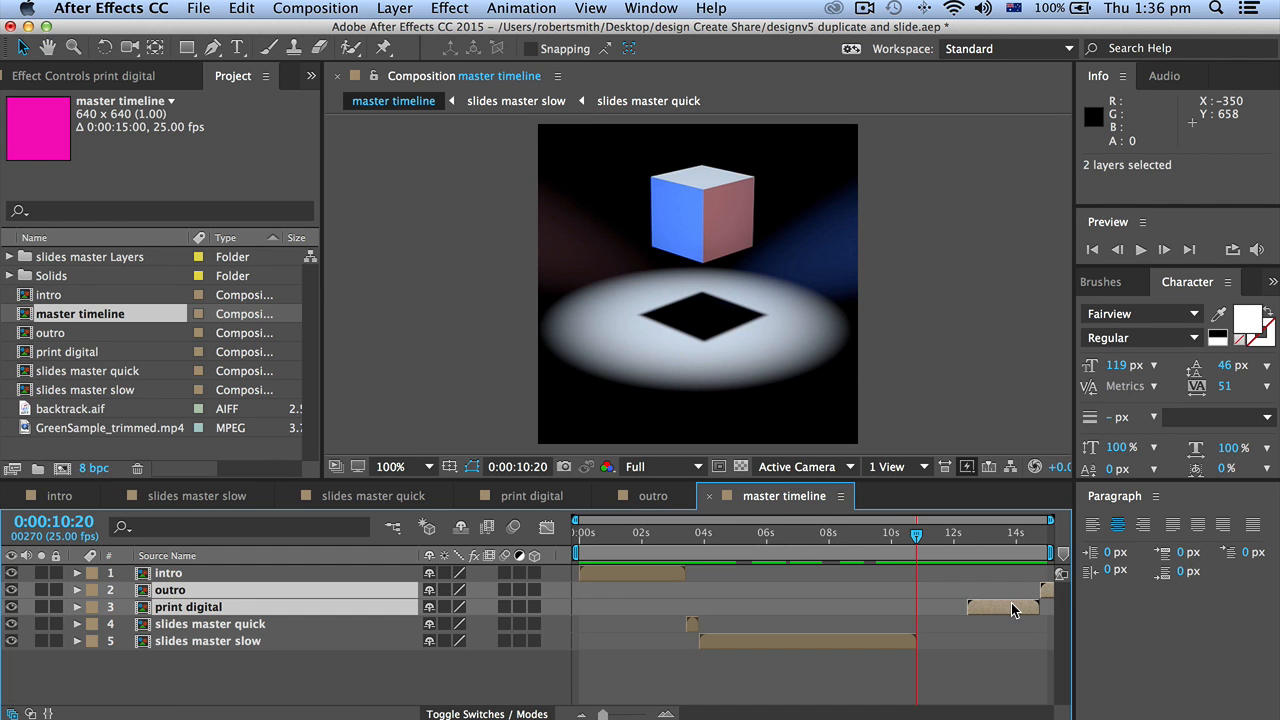
drag(1010, 612, 958, 606)
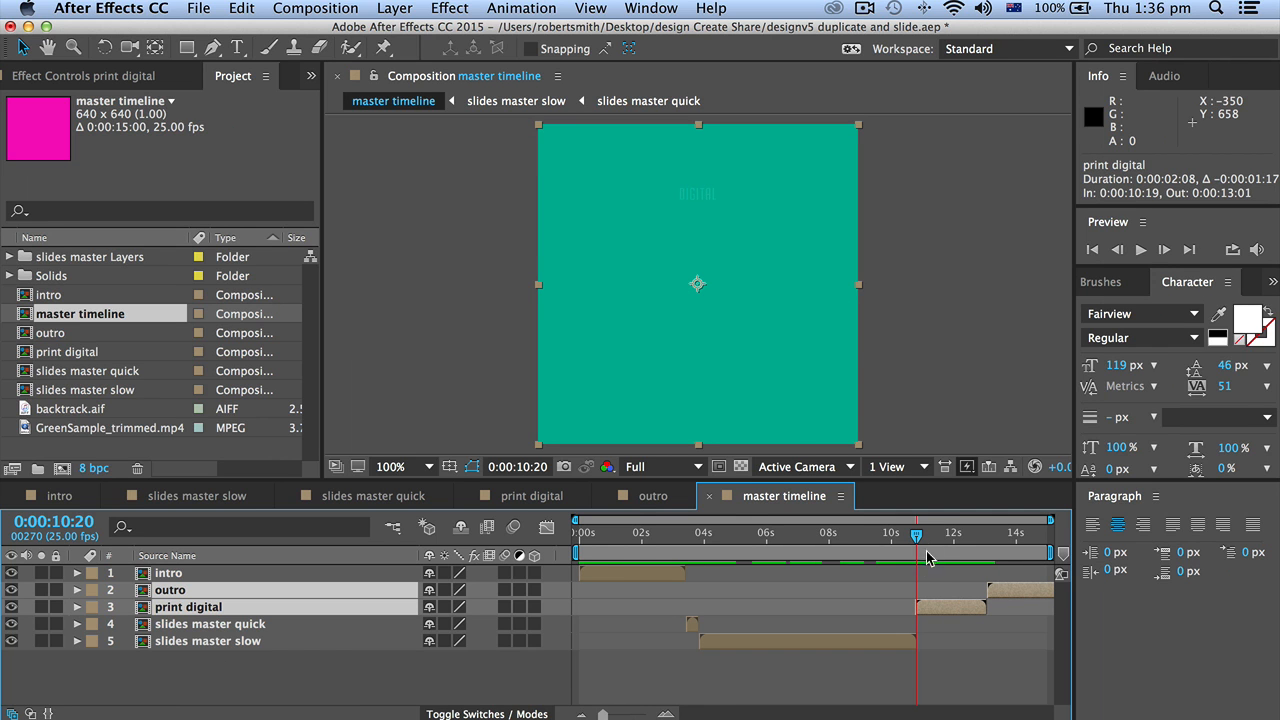
Preview the whole master timeline from 0:00:00:00 to check the closed-up sequence
drag(916, 540, 500, 510)
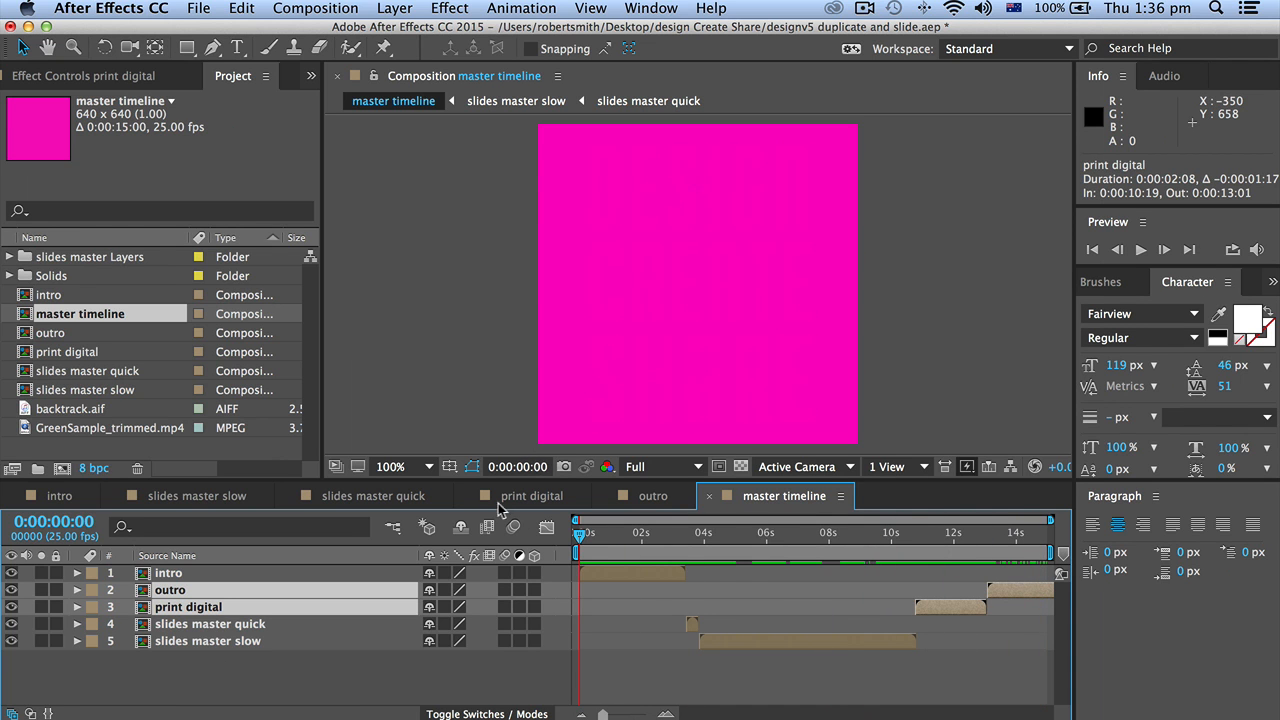
click(1092, 250)
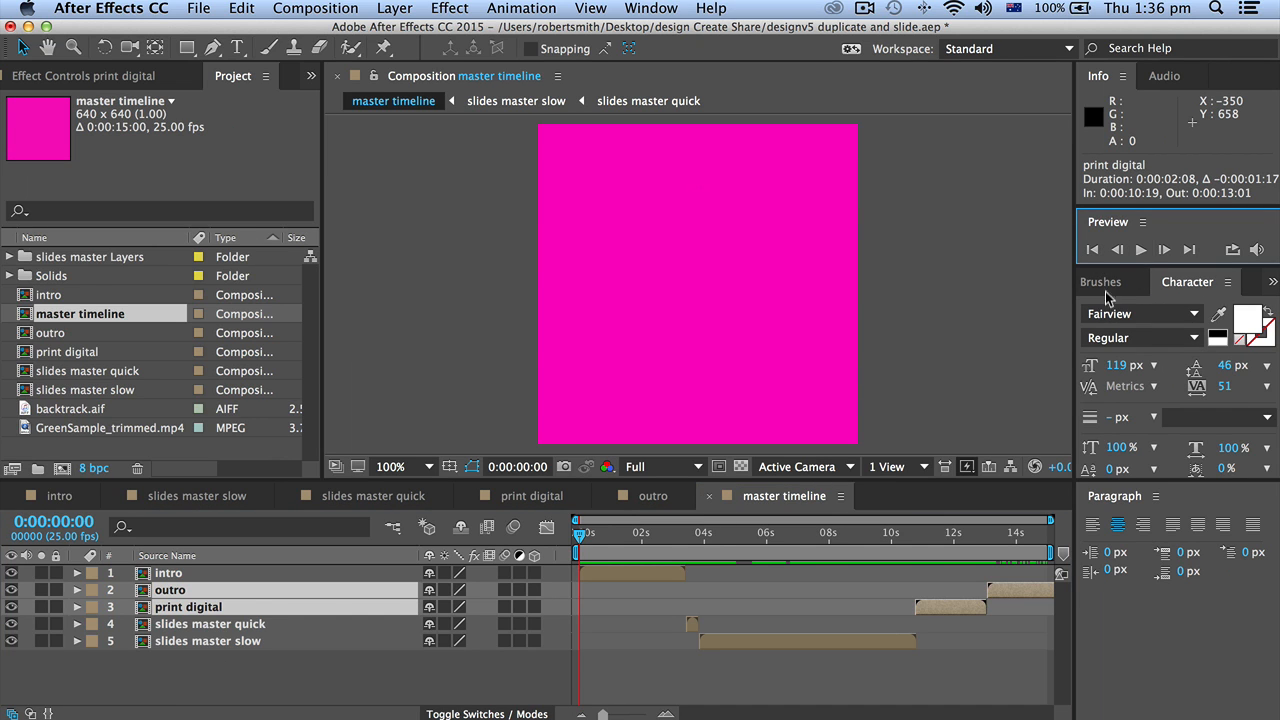
click(1140, 250)
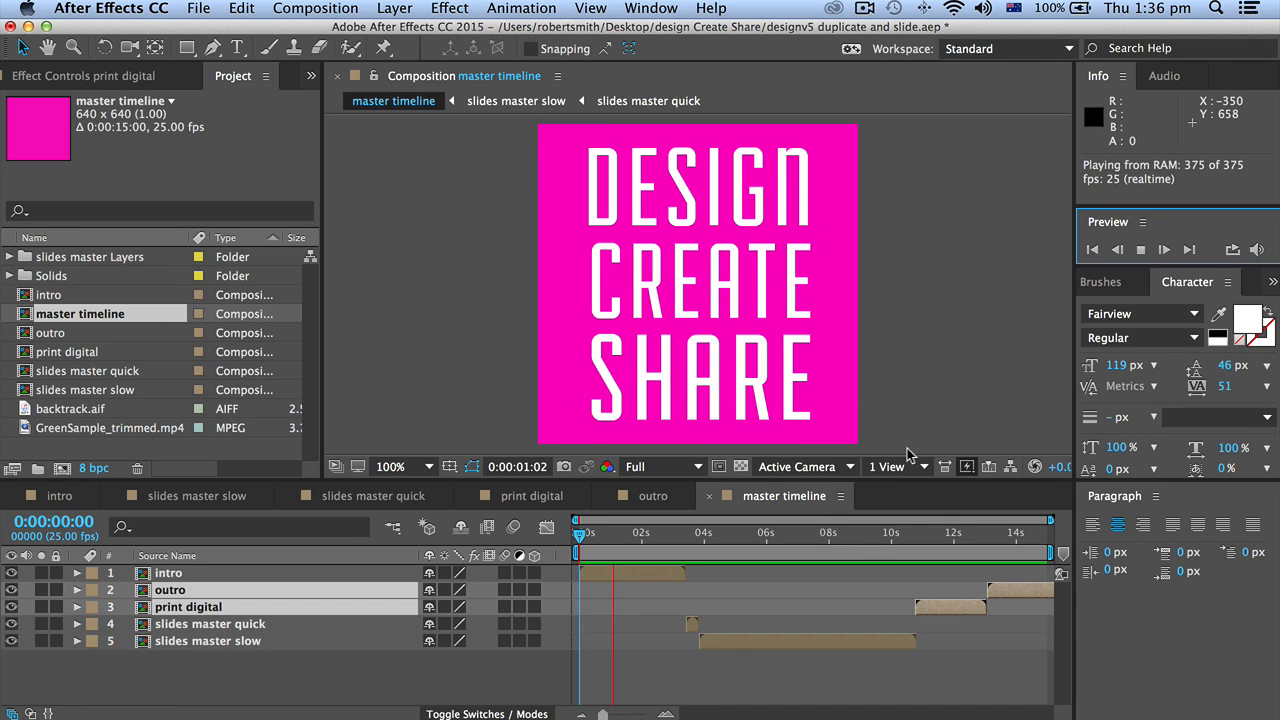
key(space)
Return the playhead to 0:00:00:00 and add backtrack.aif as the bottom layer of the master timeline
drag(630, 537, 561, 528)
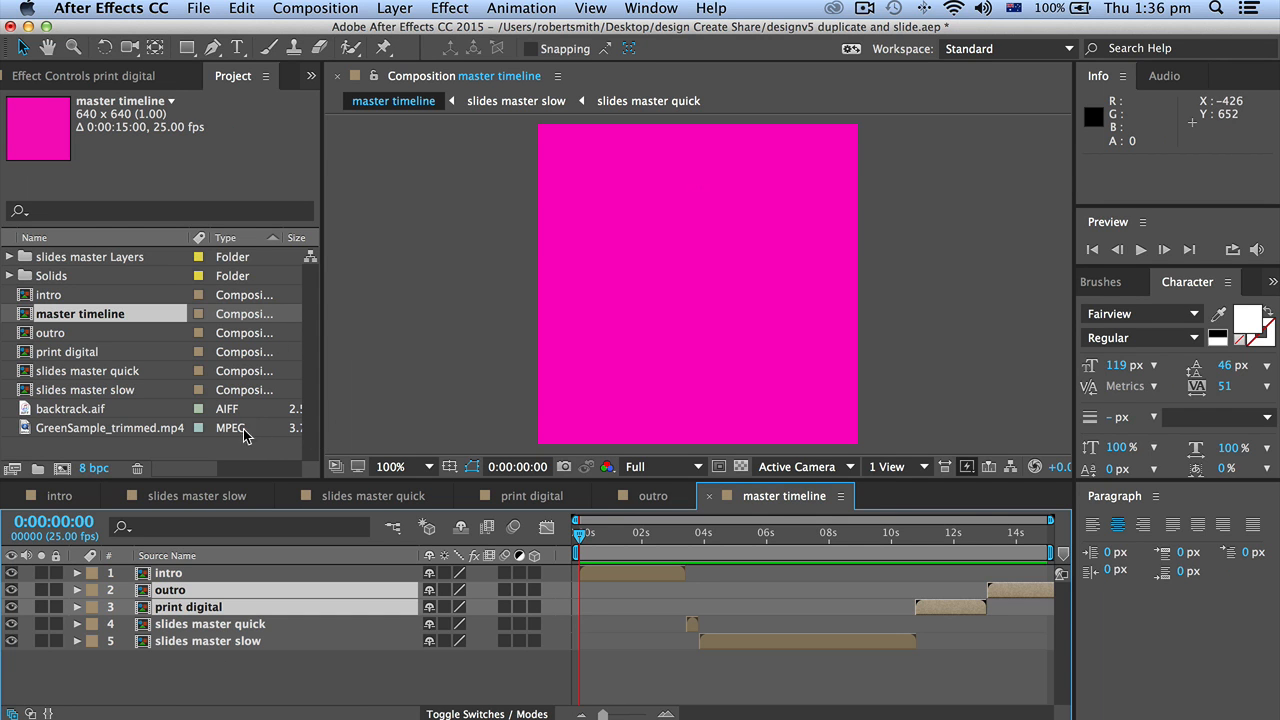
click(90, 410)
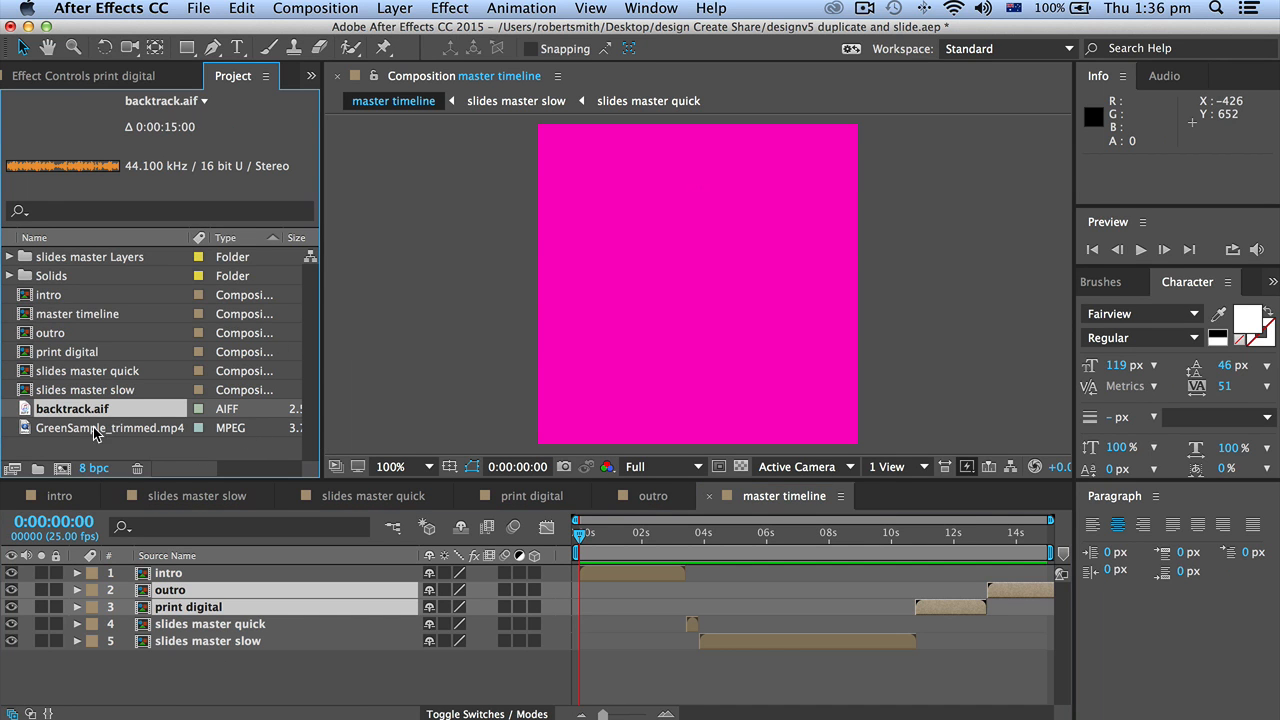
drag(95, 410, 178, 672)
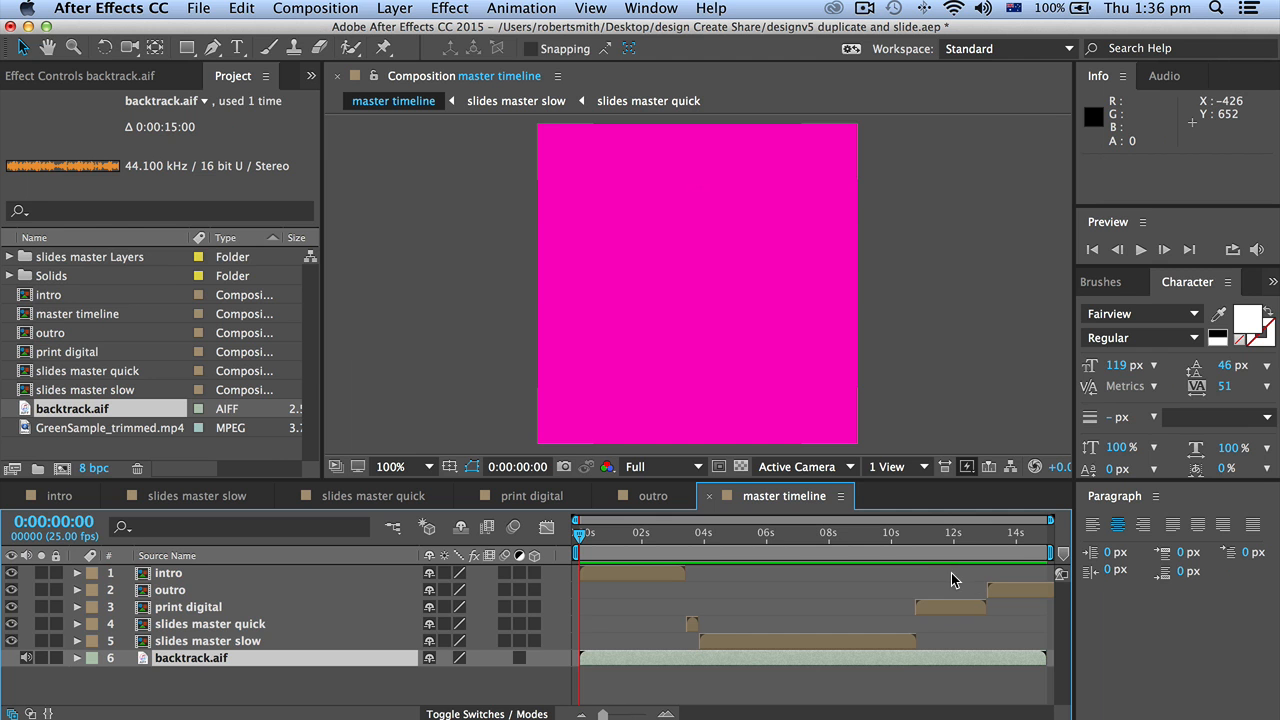
Preview the opening of the master timeline with the soundtrack audible, and stop playback around 0:00:02:09
key(space)
key(XF86AudioRaiseVolume)
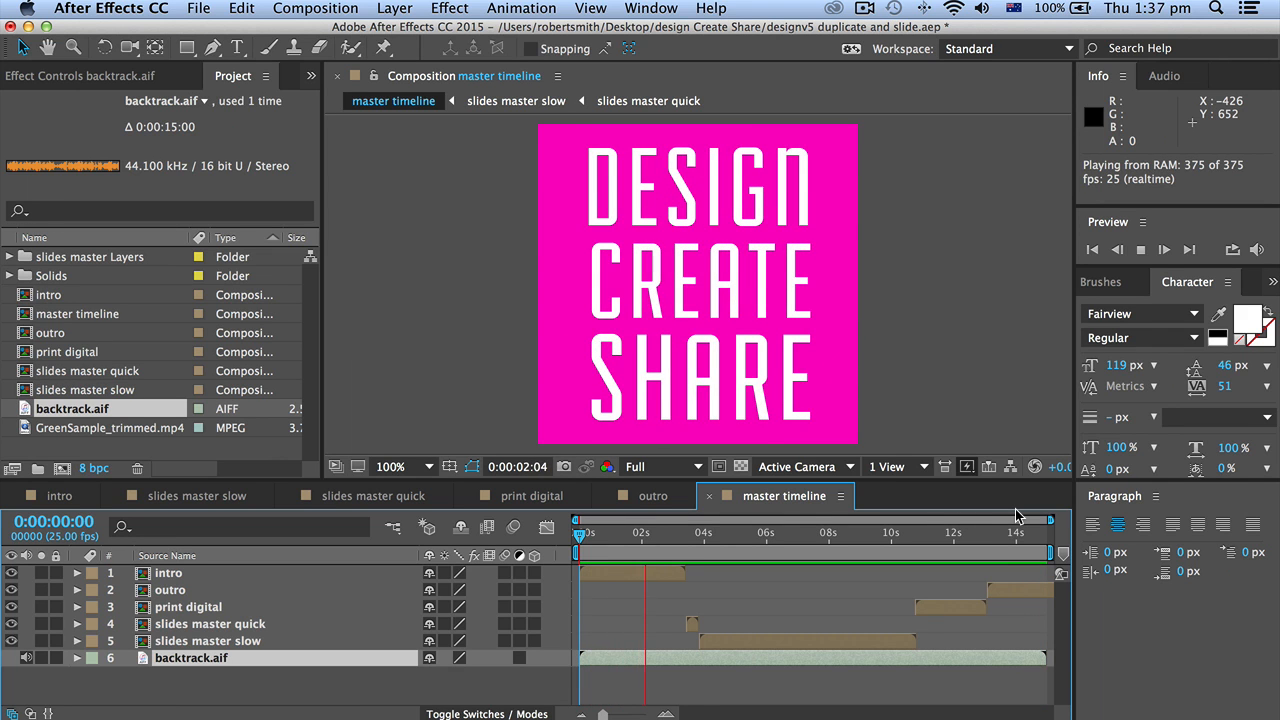
key(space)
click(986, 338)
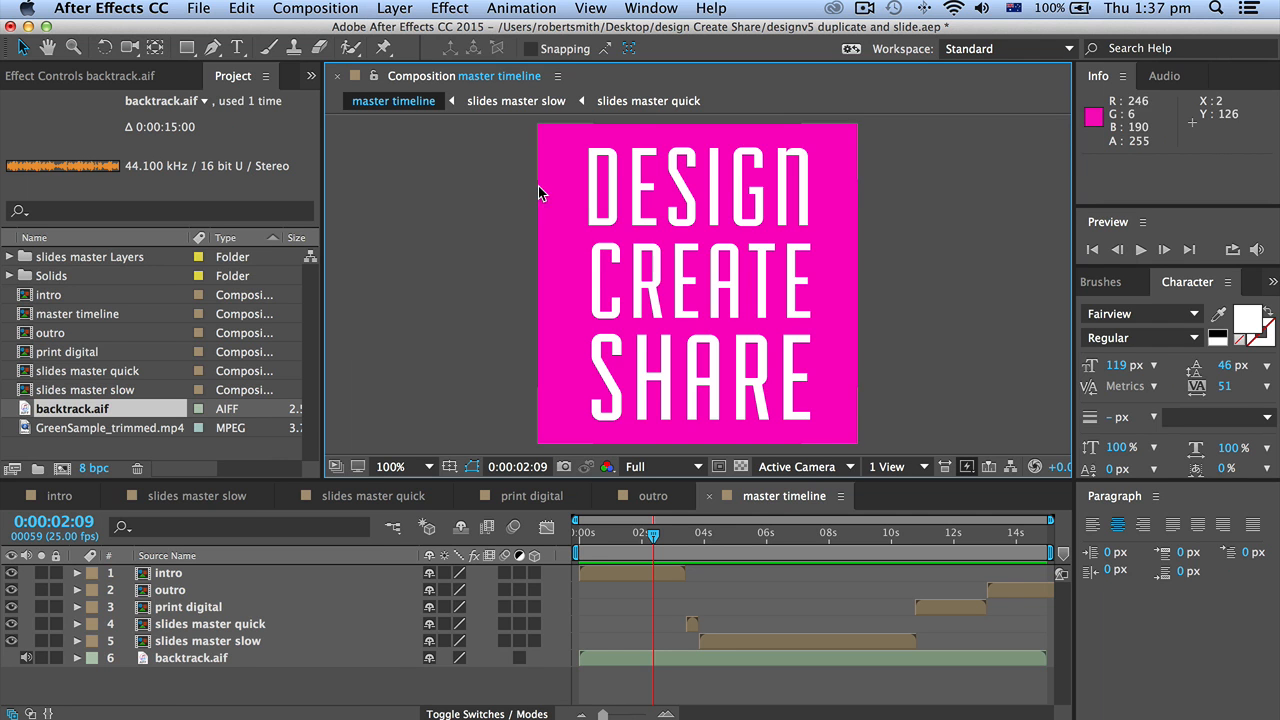
Send the master timeline to the Adobe Media Encoder queue and review the available output formats, keeping H.264
drag(512, 30, 503, 30)
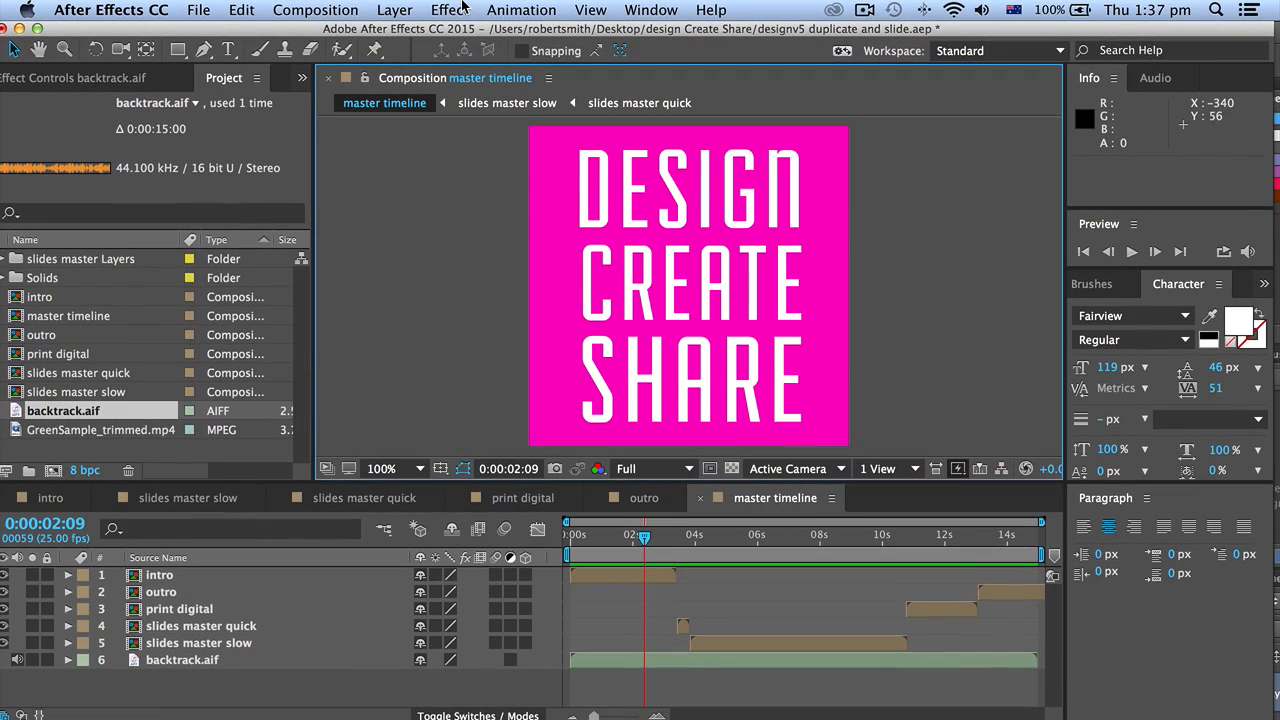
click(315, 11)
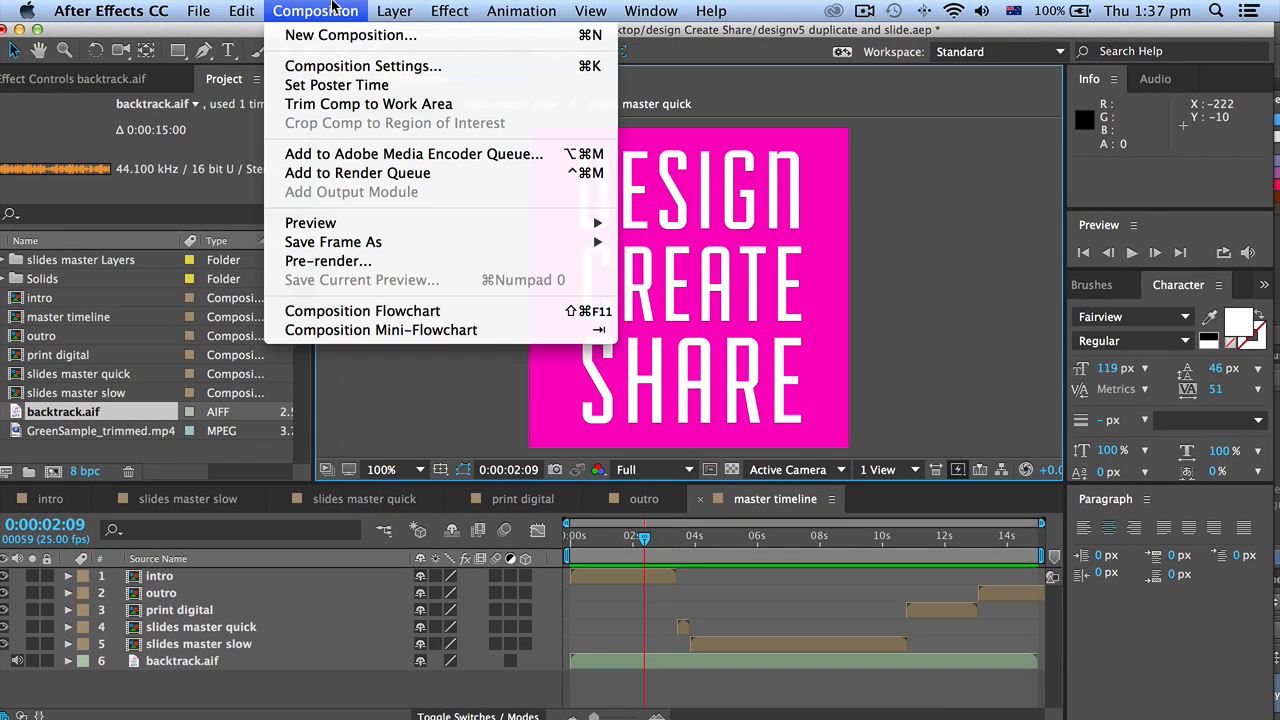
click(388, 160)
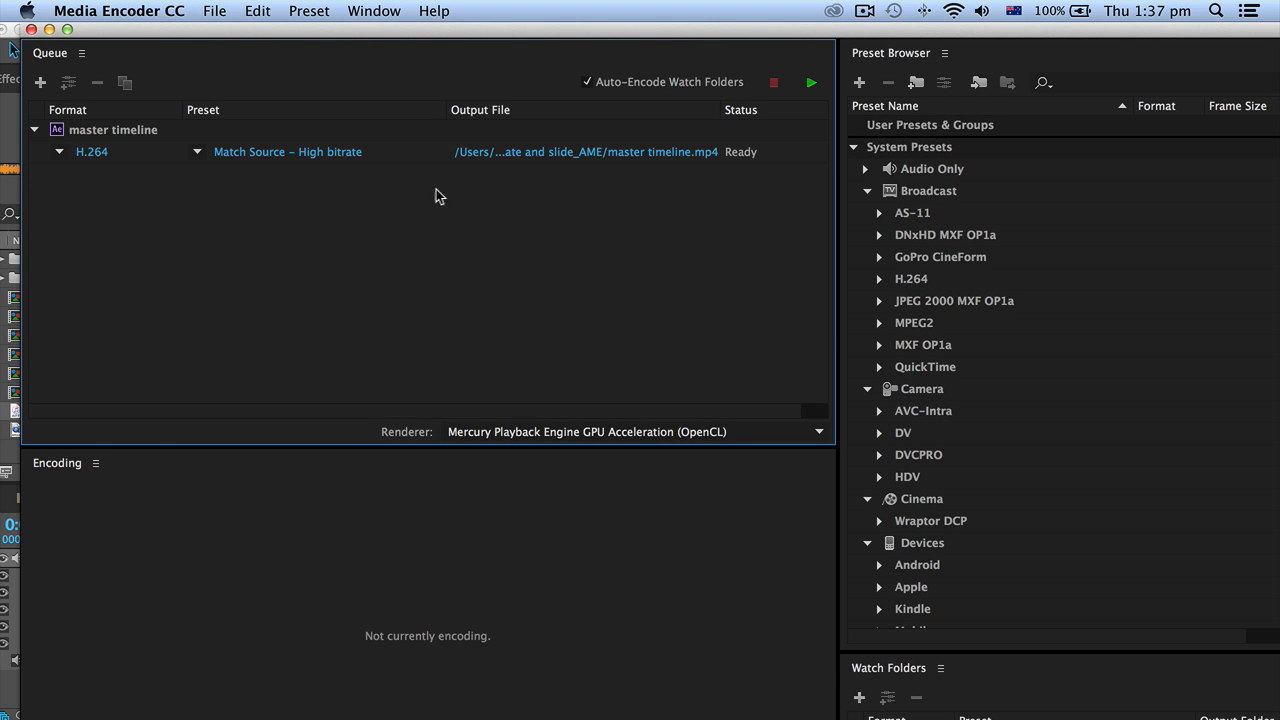
drag(500, 33, 478, 33)
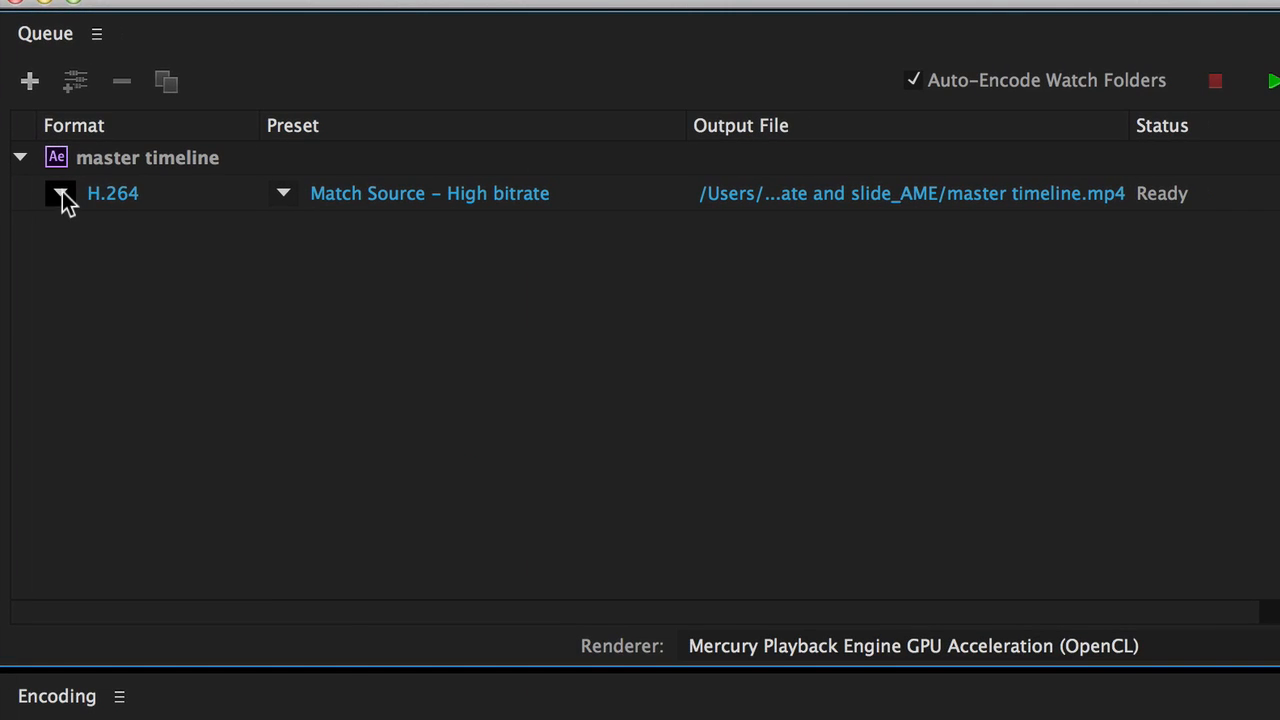
click(62, 193)
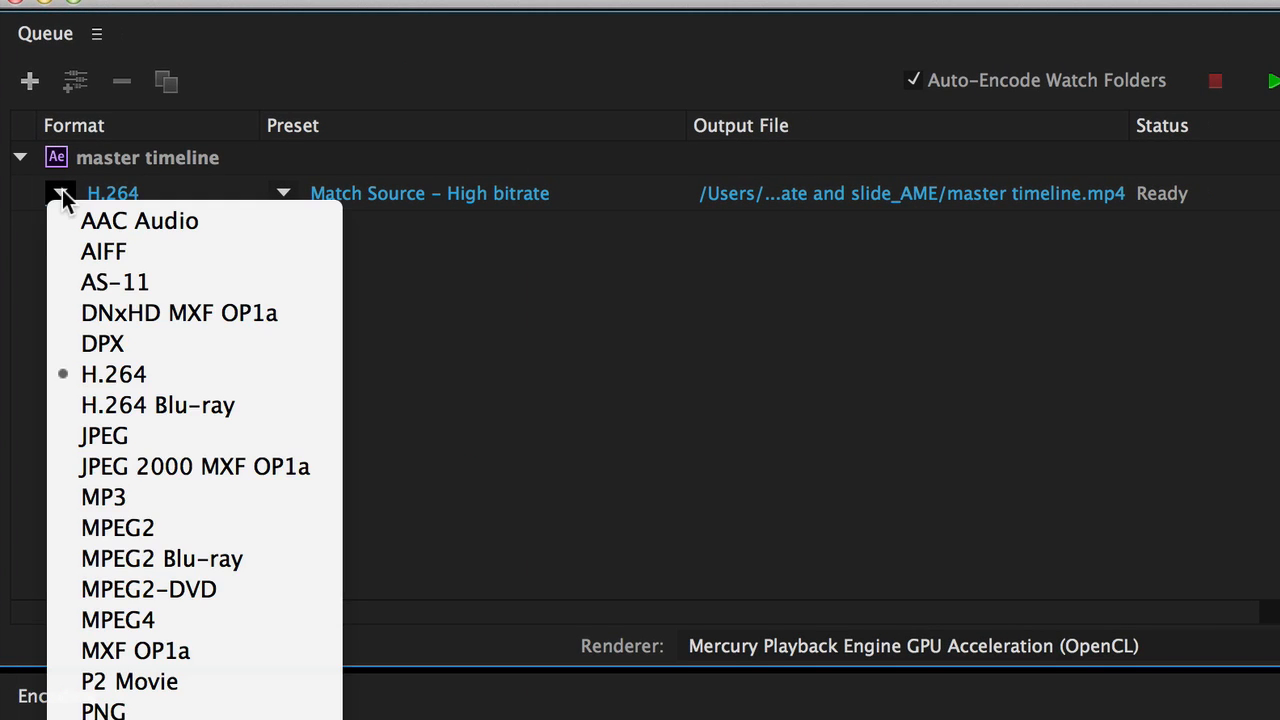
click(460, 360)
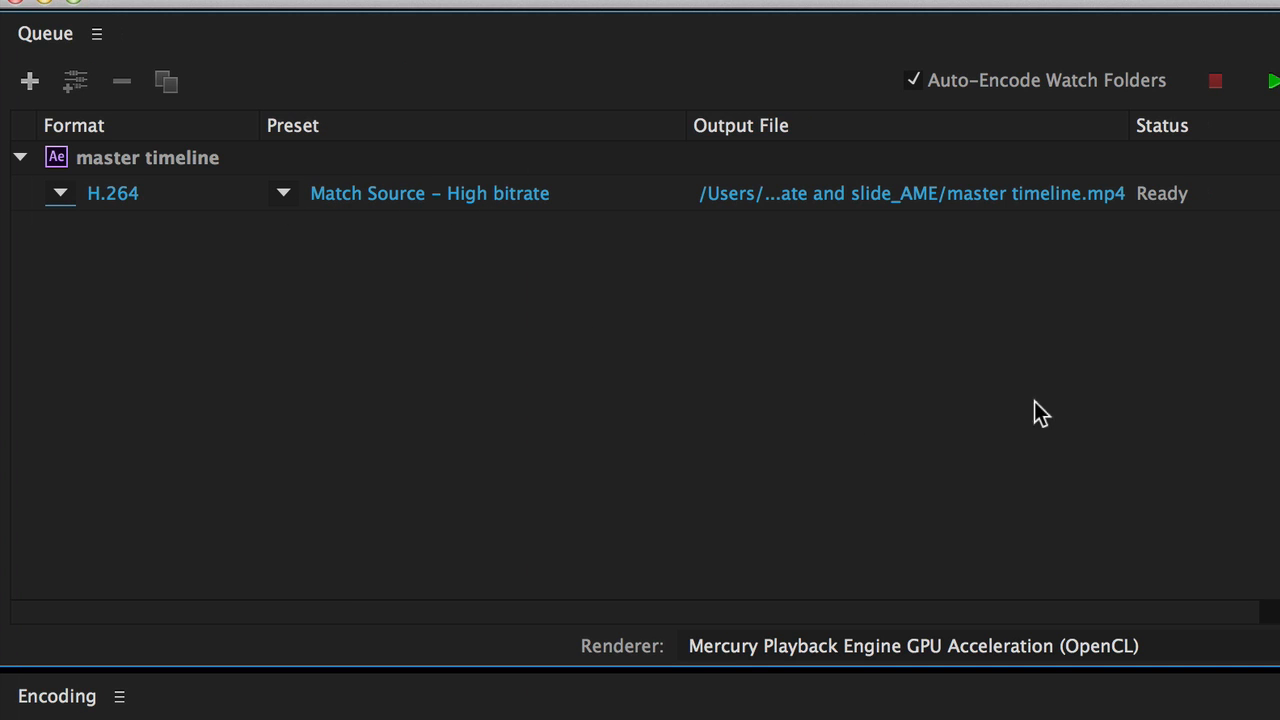
Set the queued output to design_take_1 in the design Create Share folder and start encoding the queue
click(962, 193)
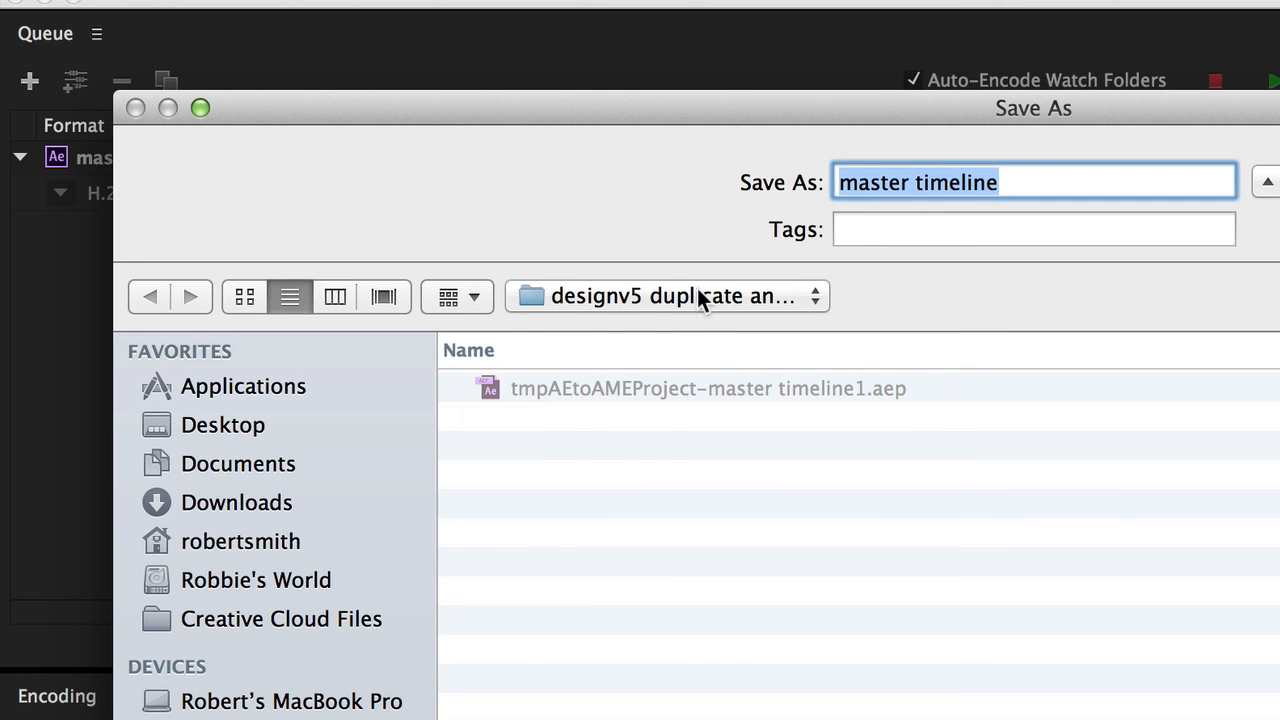
click(697, 298)
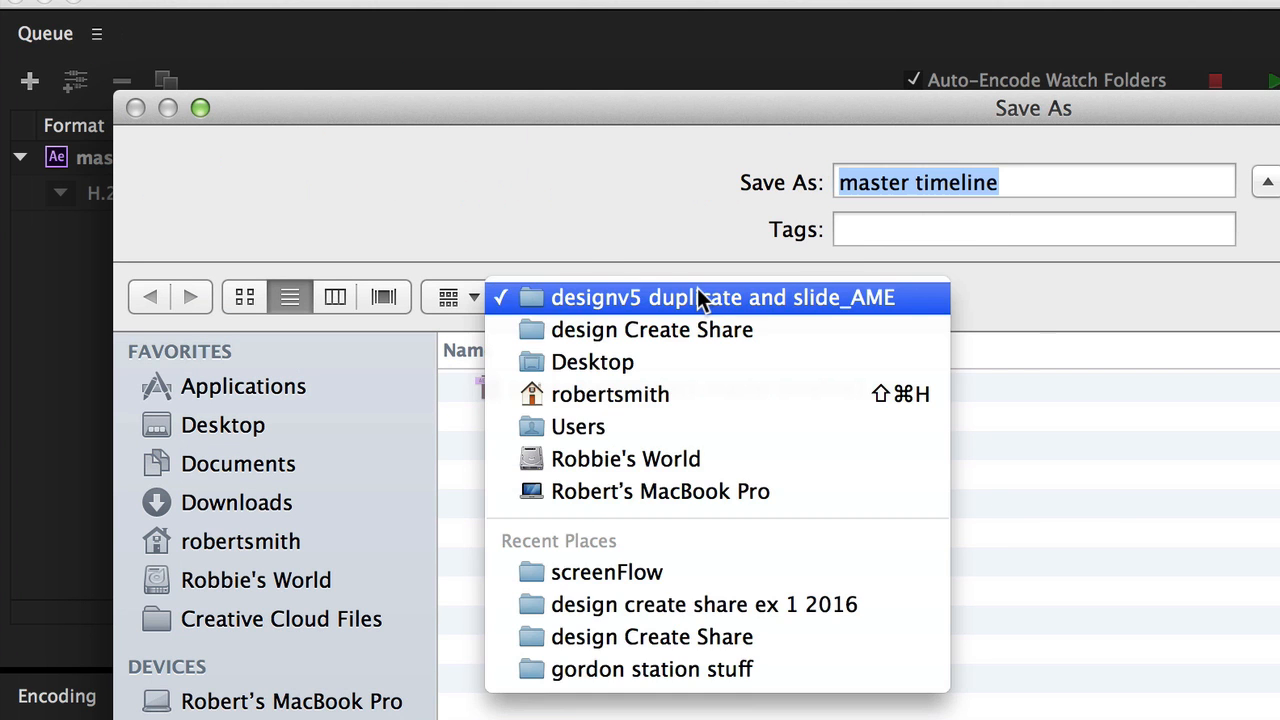
click(700, 329)
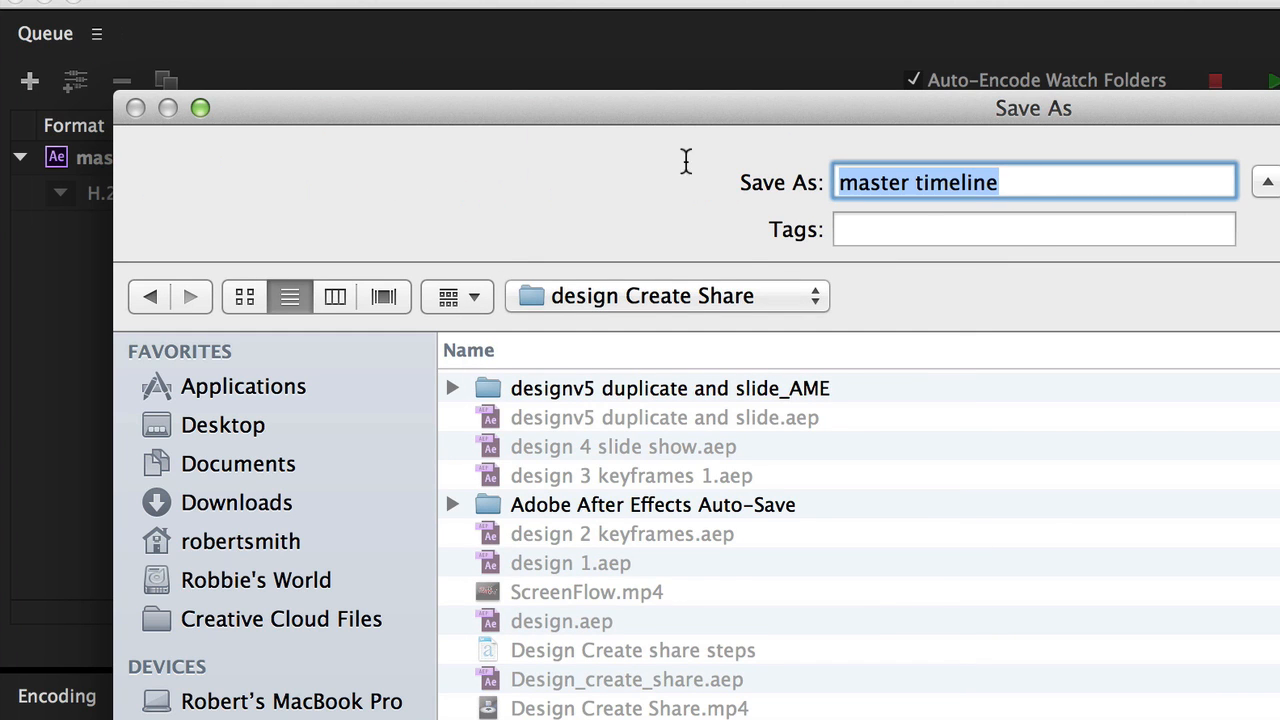
text(design_)
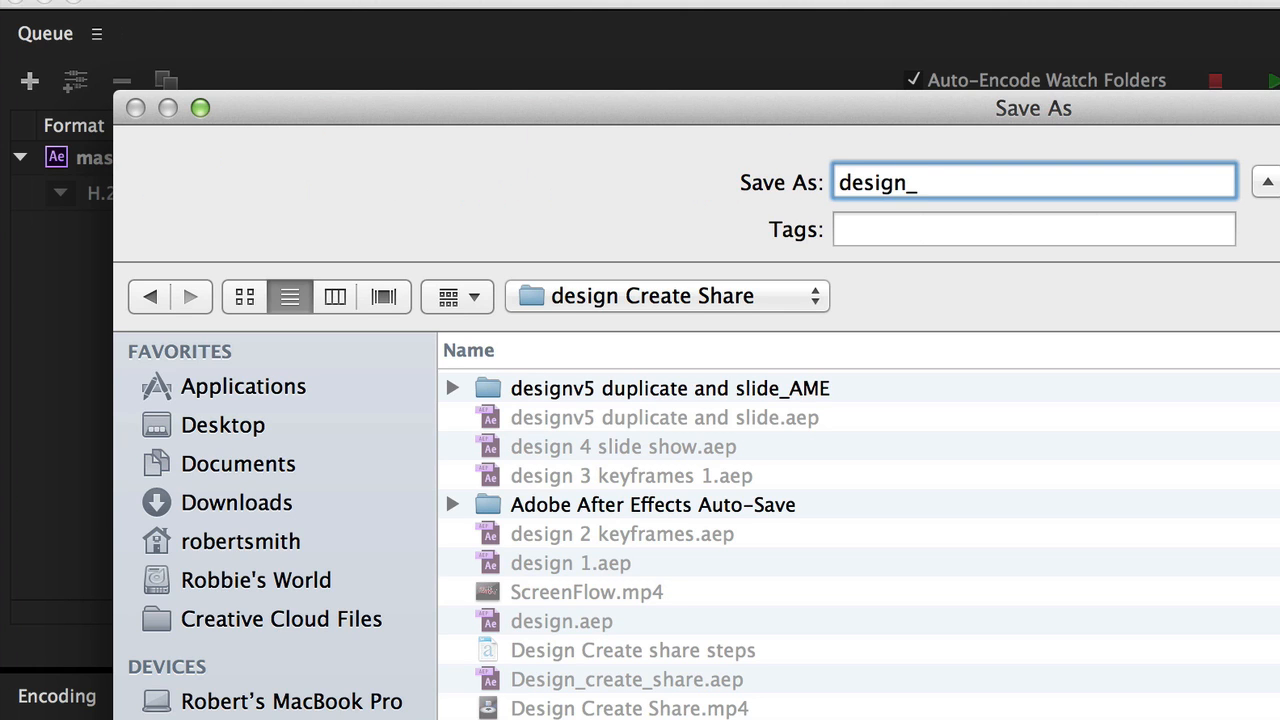
text(take_1)
key(Return)
click(1083, 82)
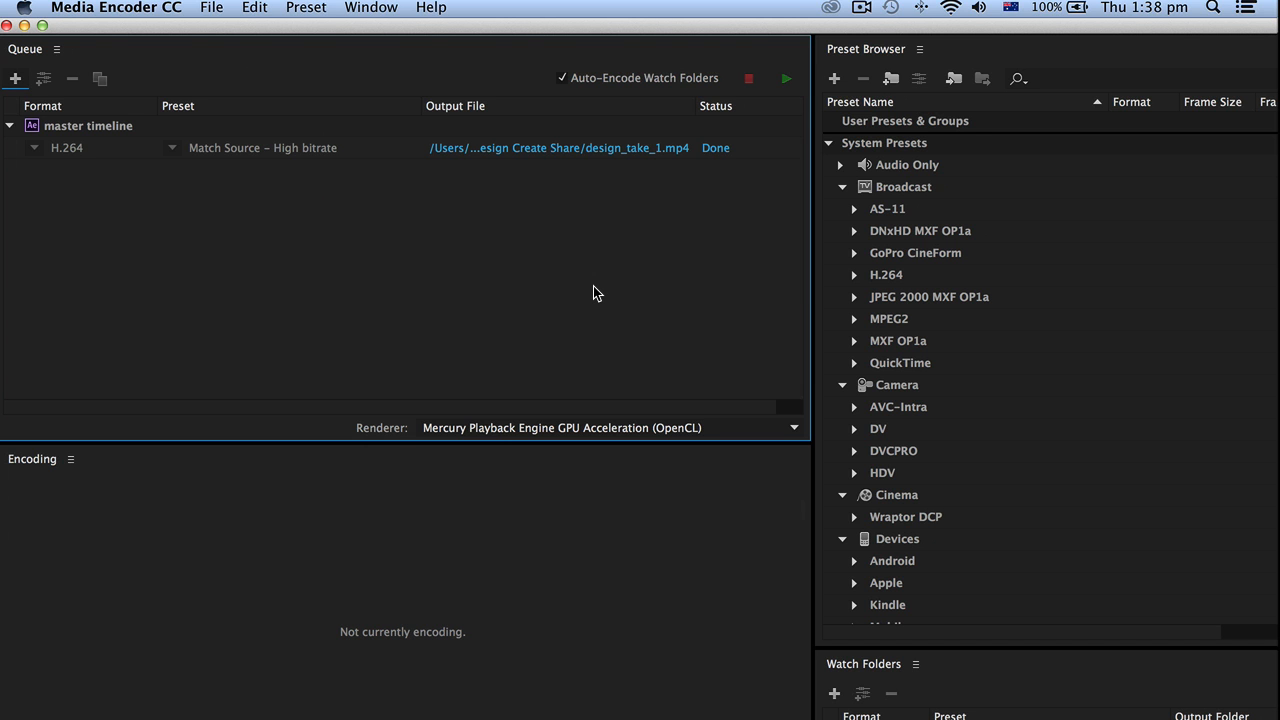
Move the Media Encoder and After Effects windows down out of the way and quit Photoshop without saving slides master .psd
double_click(572, 26)
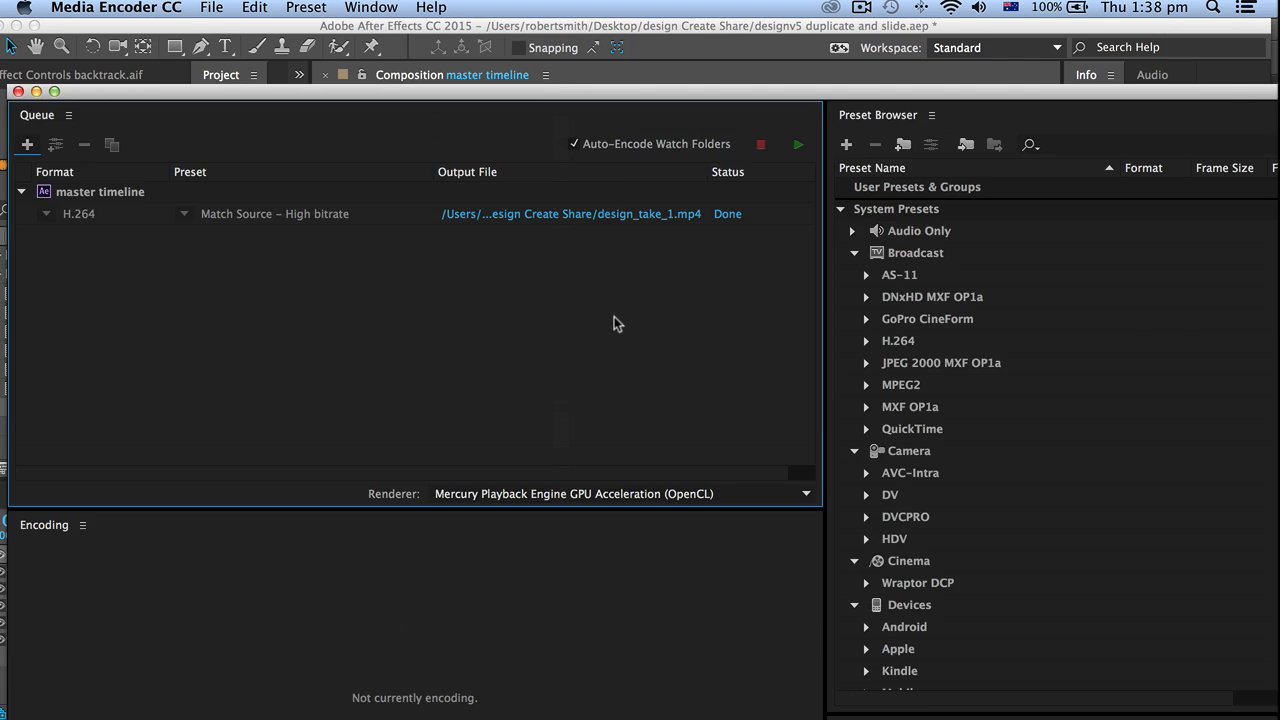
drag(677, 25, 693, 573)
click(768, 372)
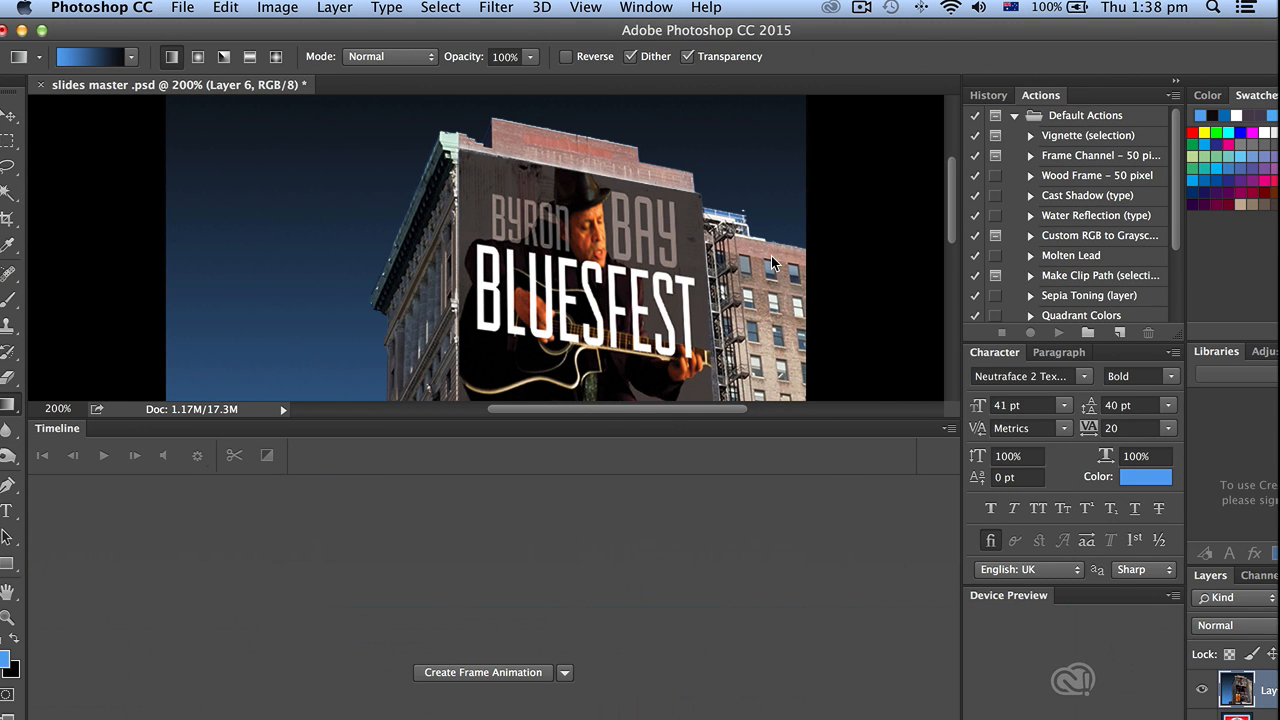
key(super+q)
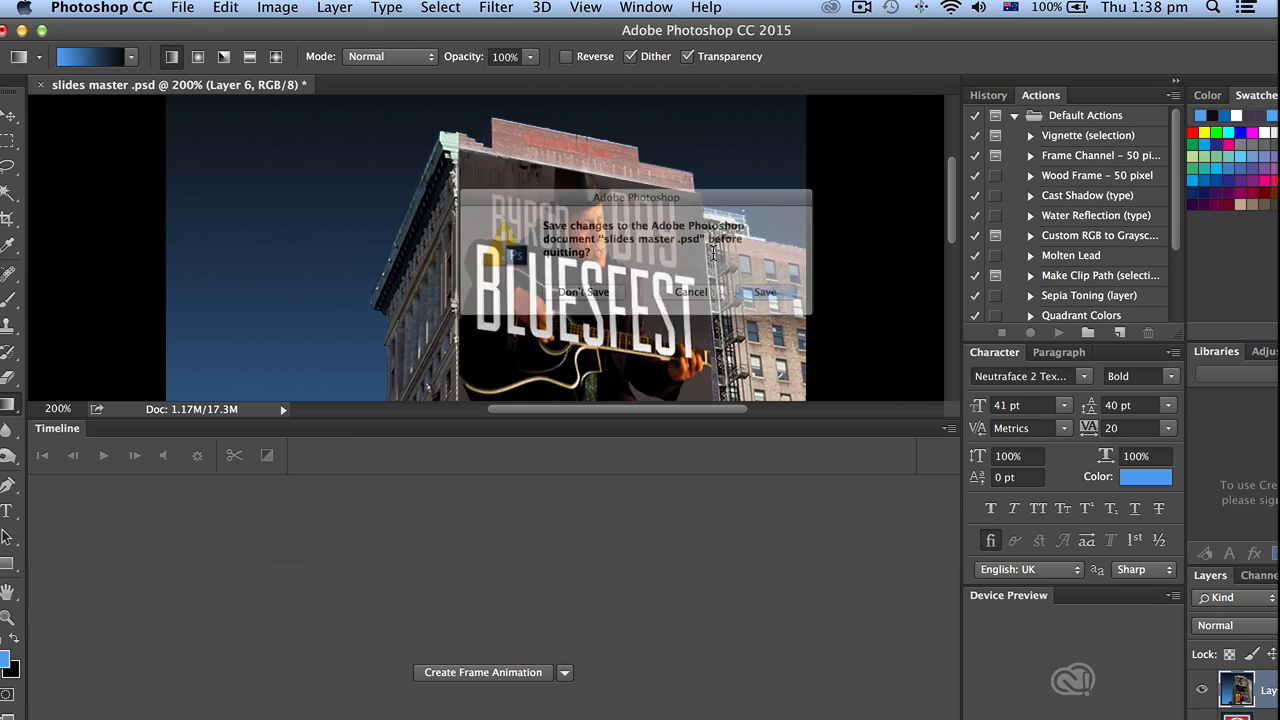
click(589, 305)
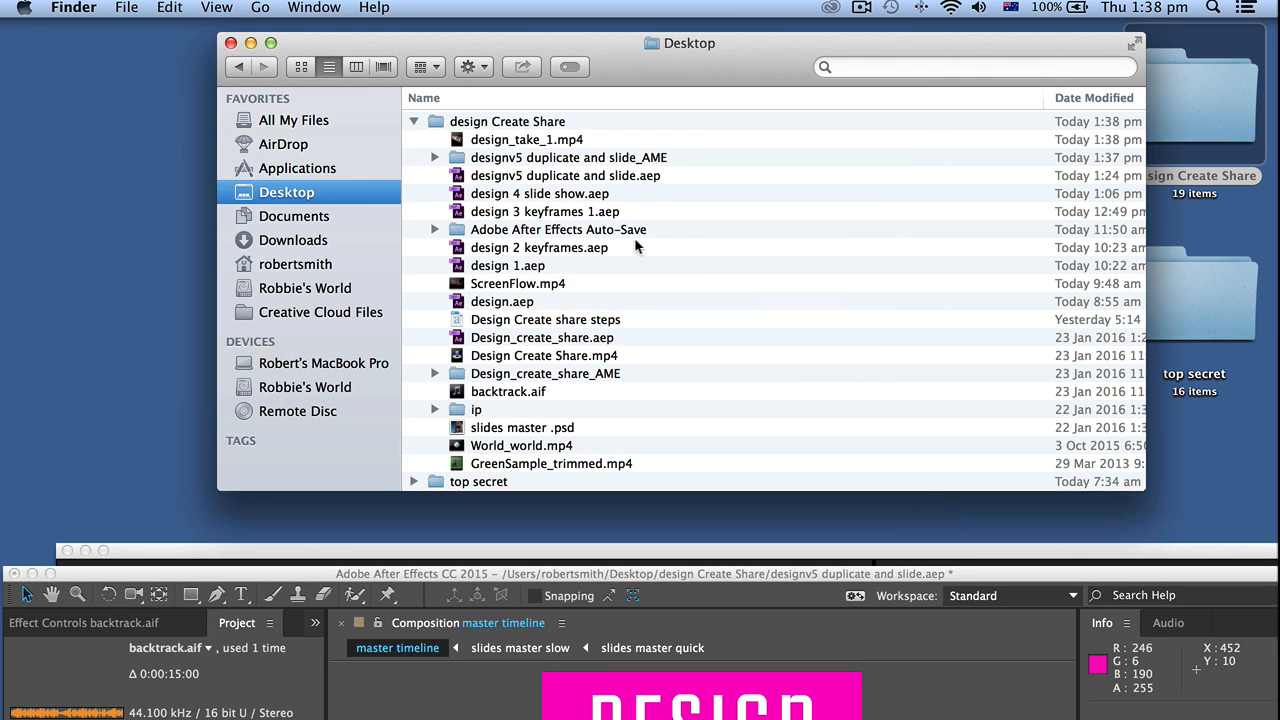
Open design_take_1.mp4 from the design Create Share folder in QuickTime Player, watch it in full screen, and leave full screen
double_click(456, 141)
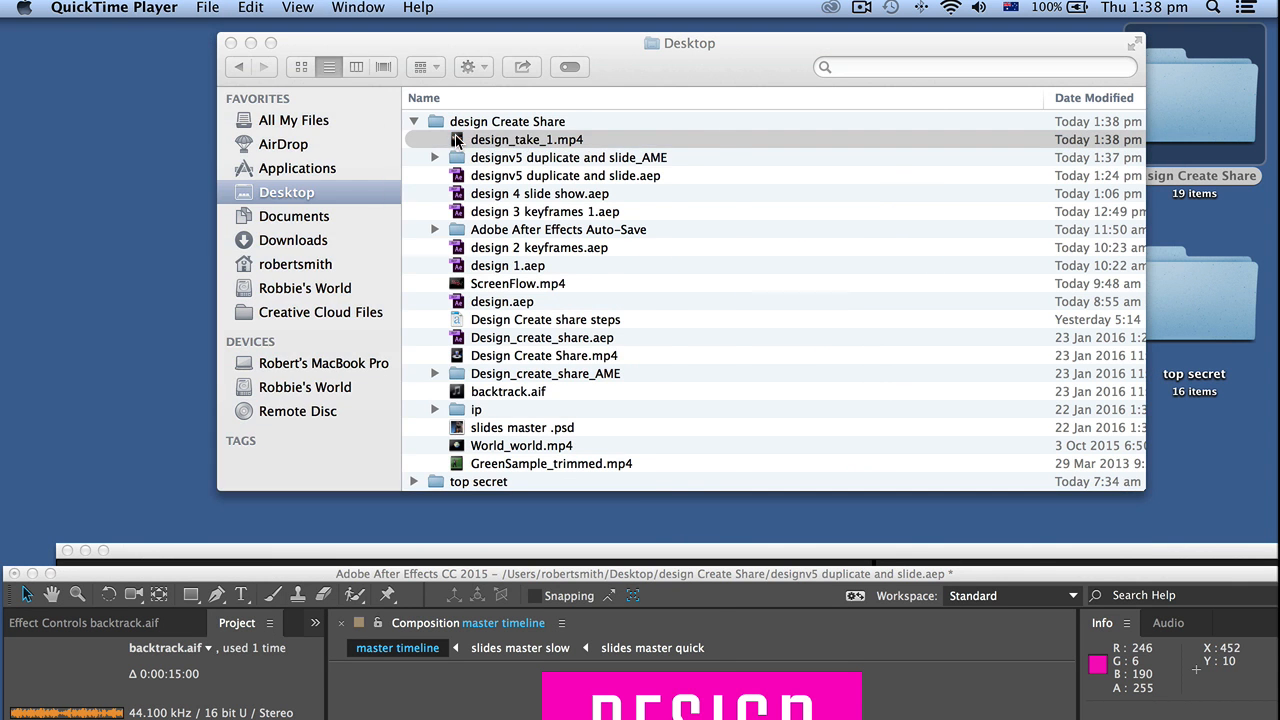
drag(500, 92, 749, 97)
click(617, 616)
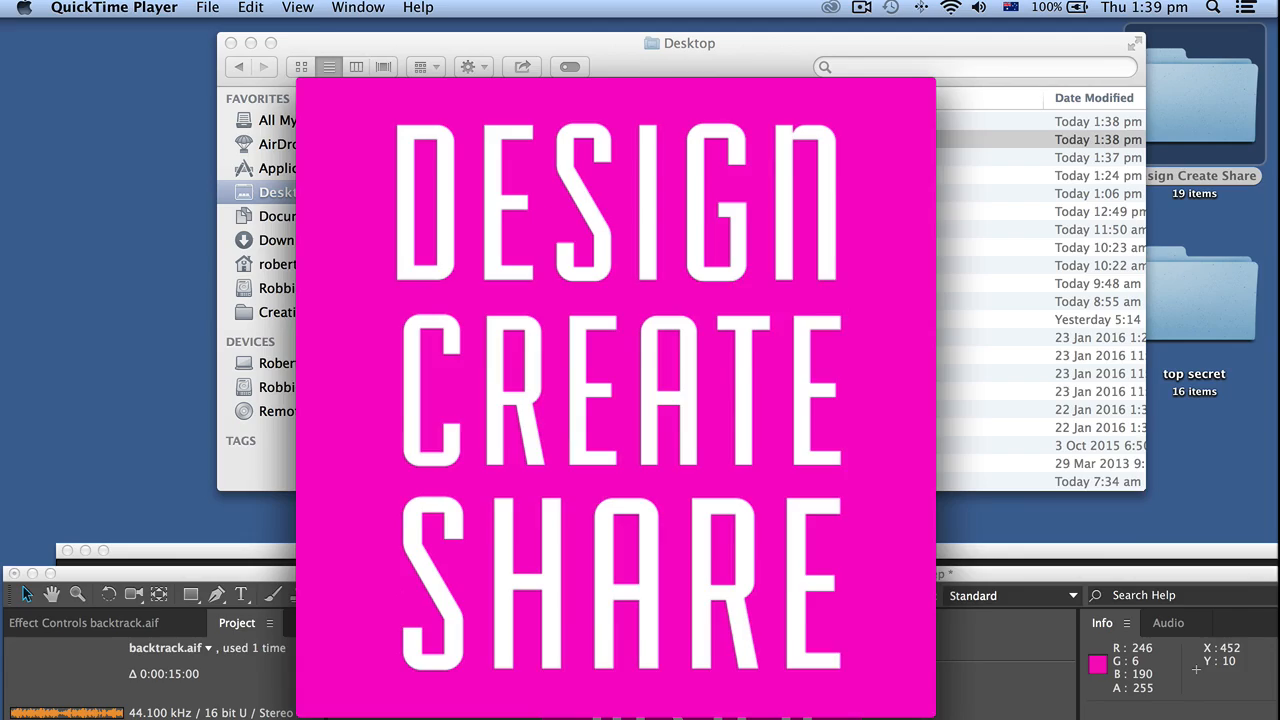
key(super+f)
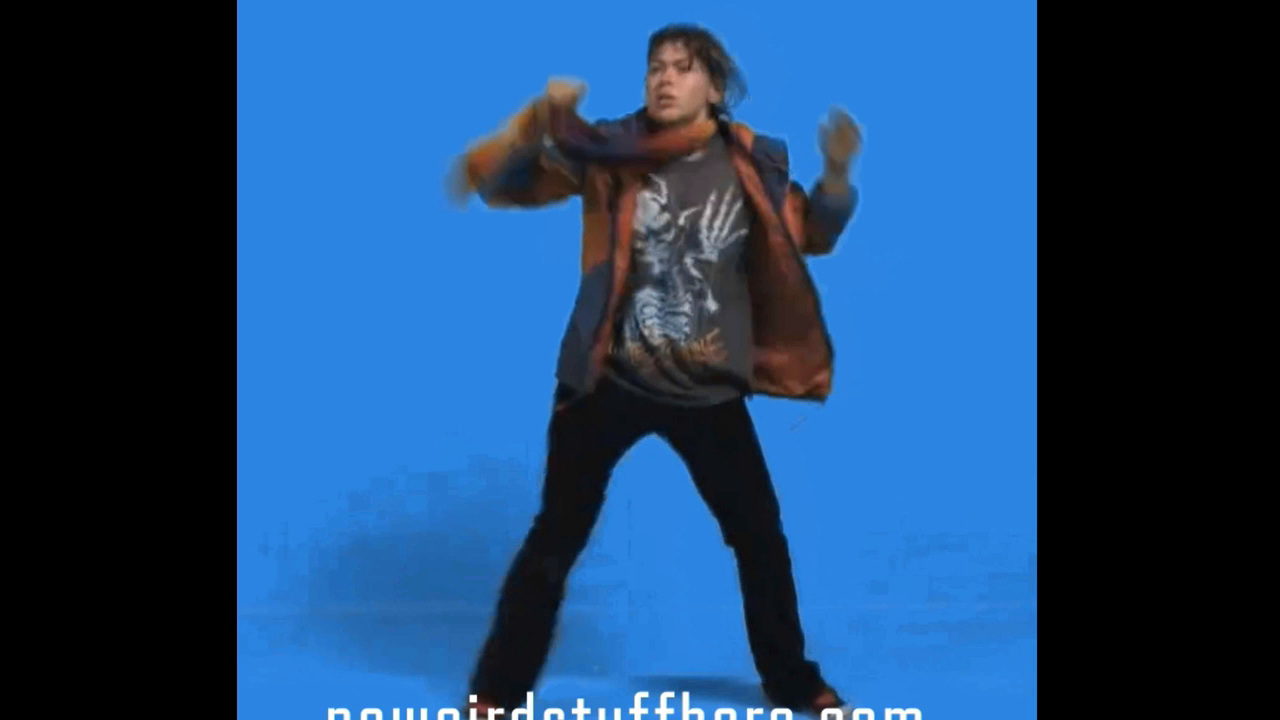
key(Escape)
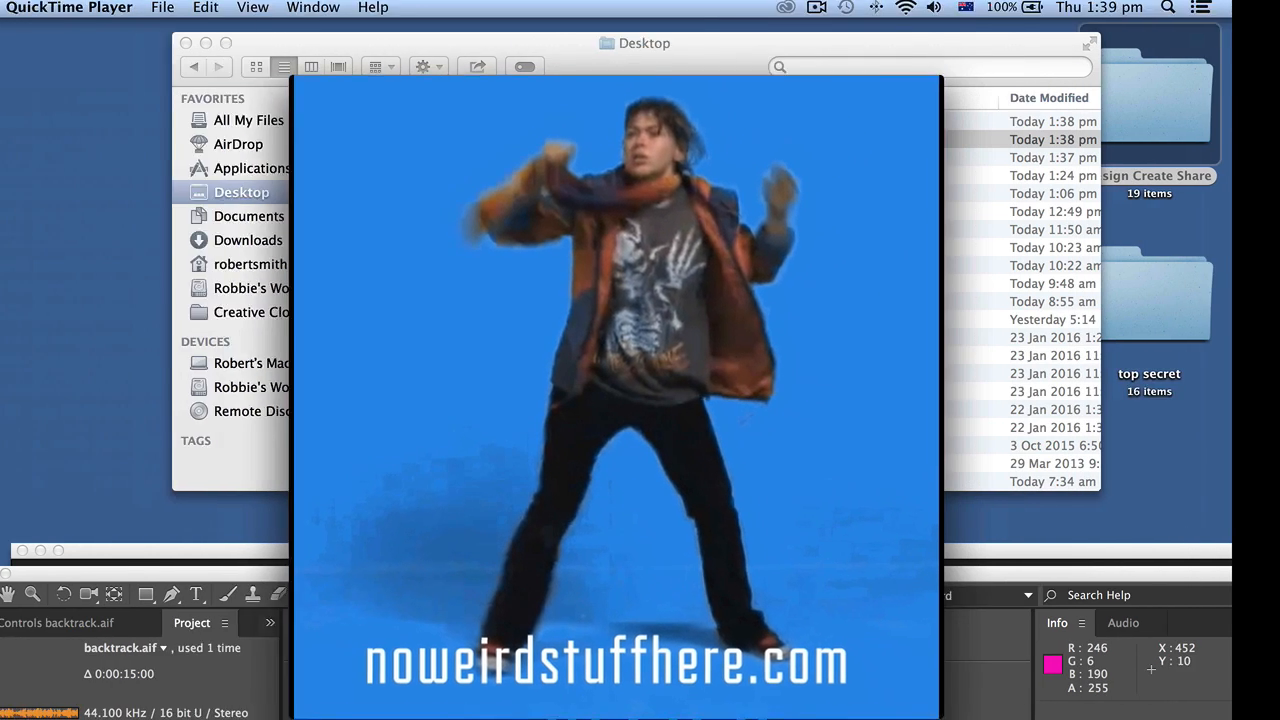